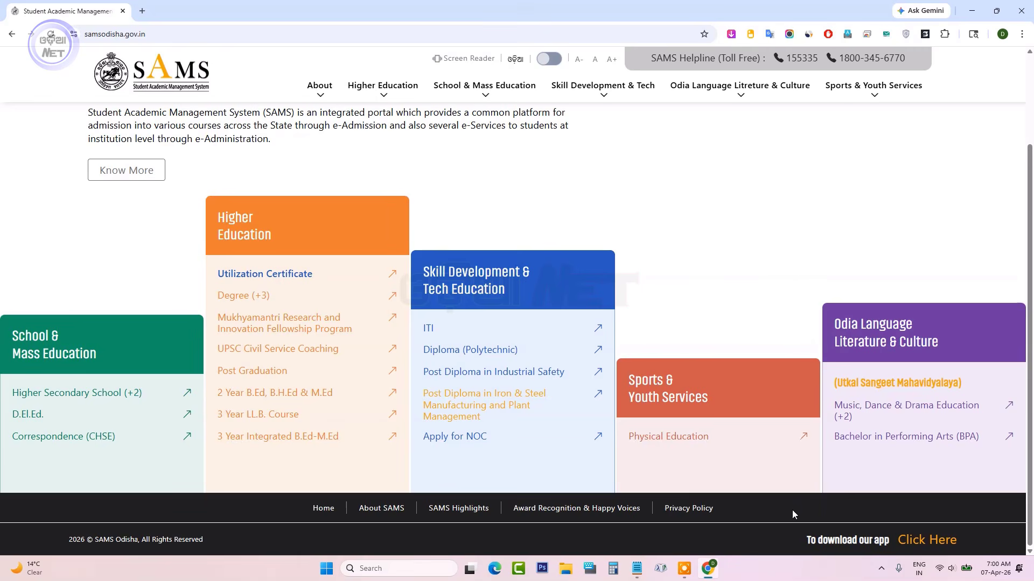
Step: Open the Diploma (Polytechnic) site under Skill Development & Tech Education and switch its language to English
{"action": "scroll", "coordinate": [764, 258], "scroll_direction": "up", "scroll_amount": 2}
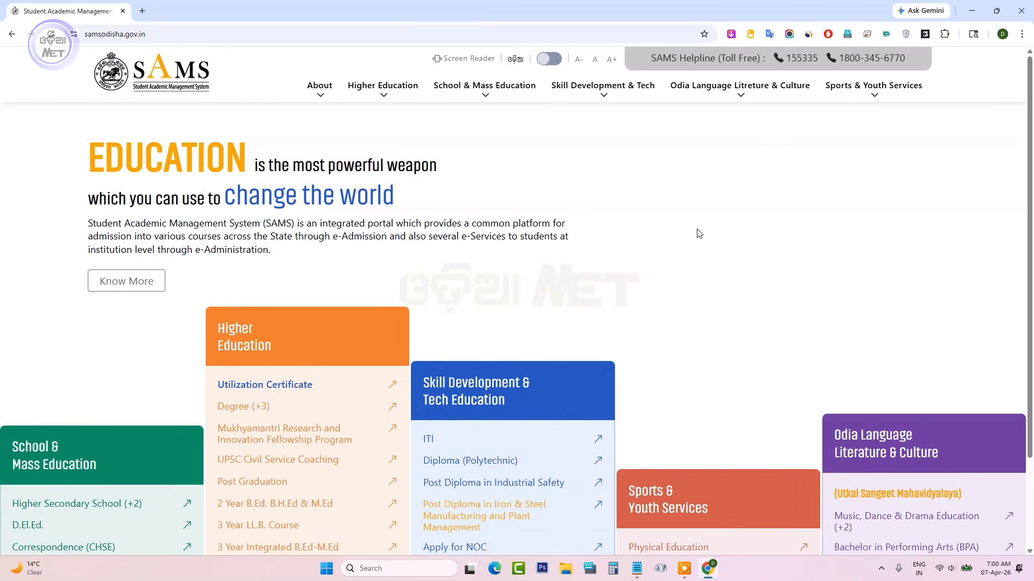
{"action": "scroll", "coordinate": [698, 233], "scroll_direction": "down", "scroll_amount": 2}
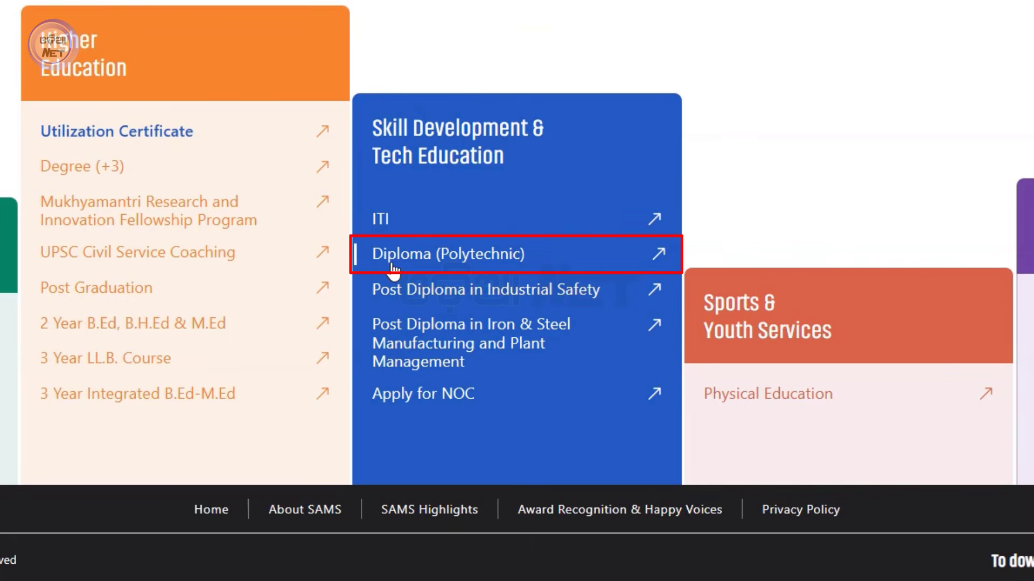
{"action": "left_click", "coordinate": [436, 257]}
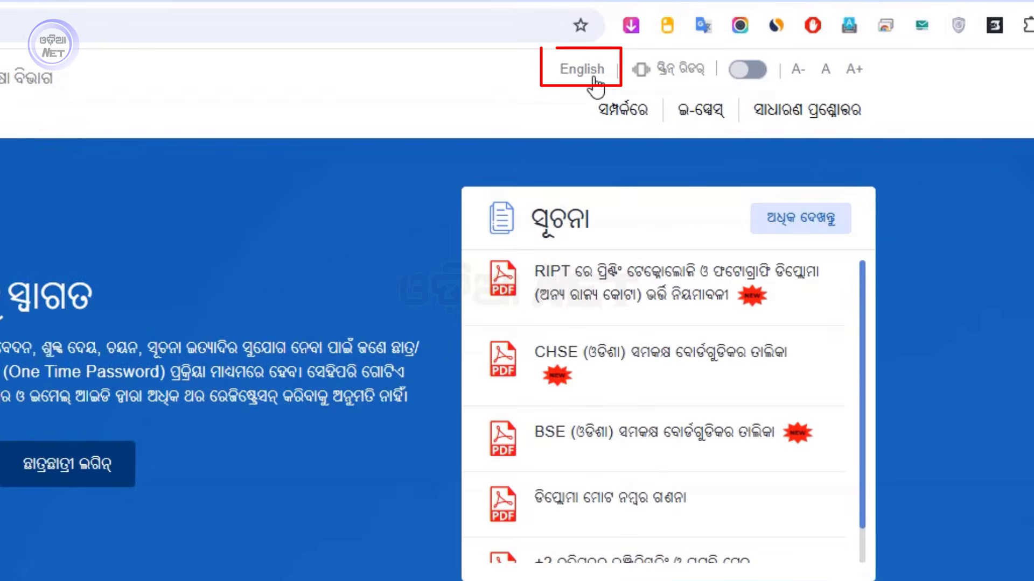
{"action": "left_click", "coordinate": [704, 57]}
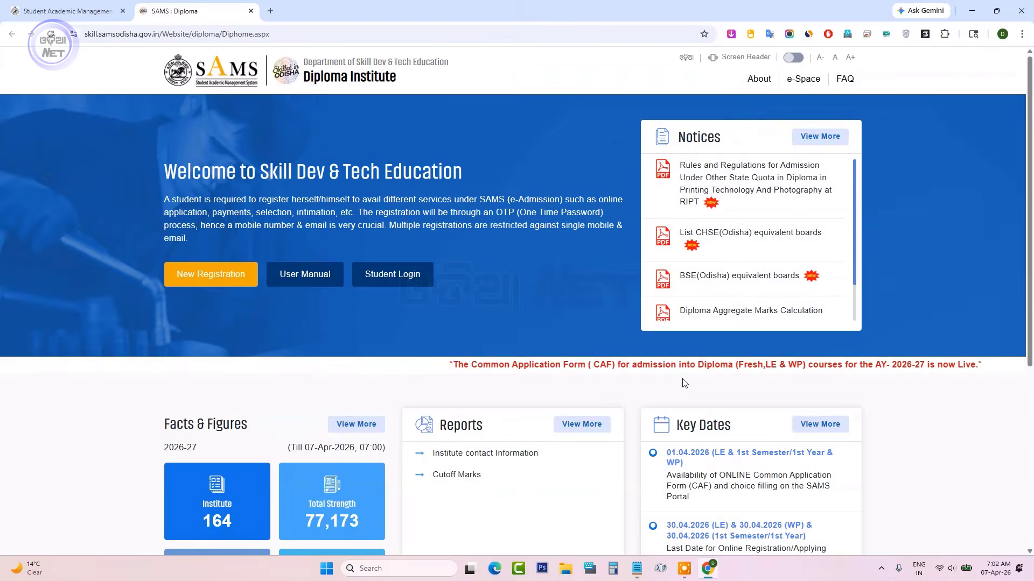
Step: Review the Key Dates on the Diploma Institute homepage and open the full admission timeline
{"action": "scroll", "coordinate": [684, 559], "scroll_direction": "down", "scroll_amount": 5}
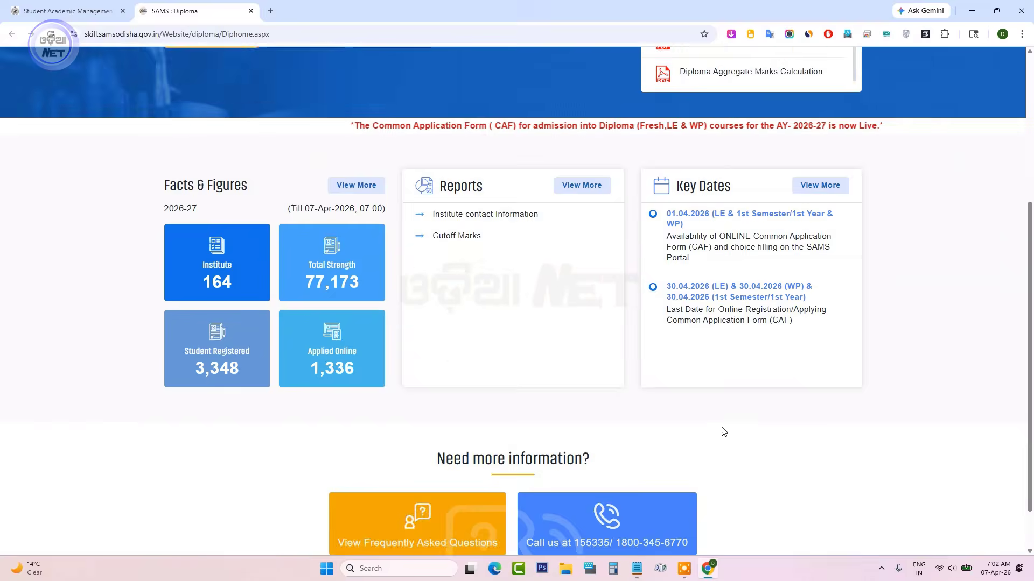
{"action": "scroll", "coordinate": [722, 431], "scroll_direction": "up", "scroll_amount": 2}
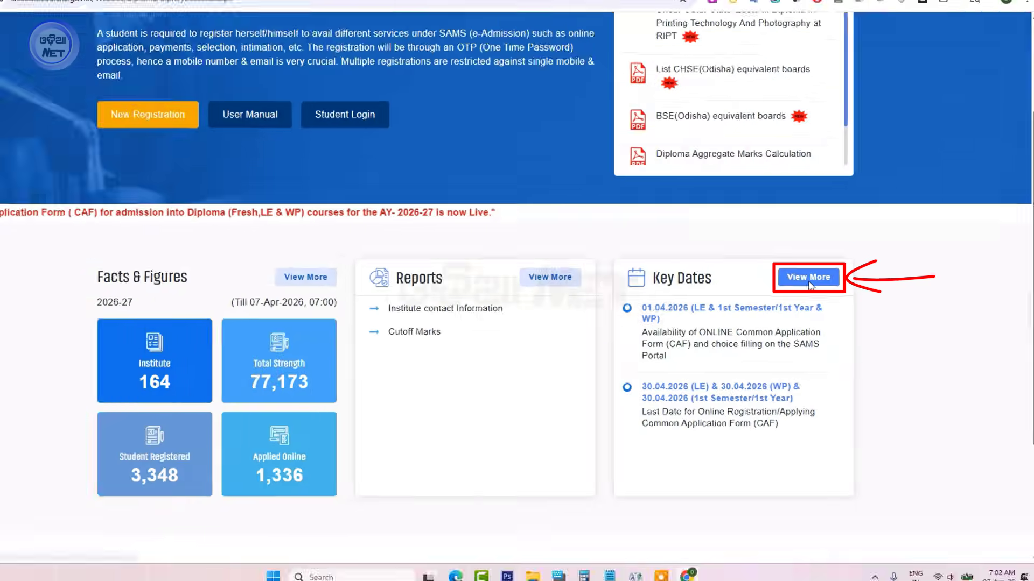
{"action": "left_click", "coordinate": [724, 164]}
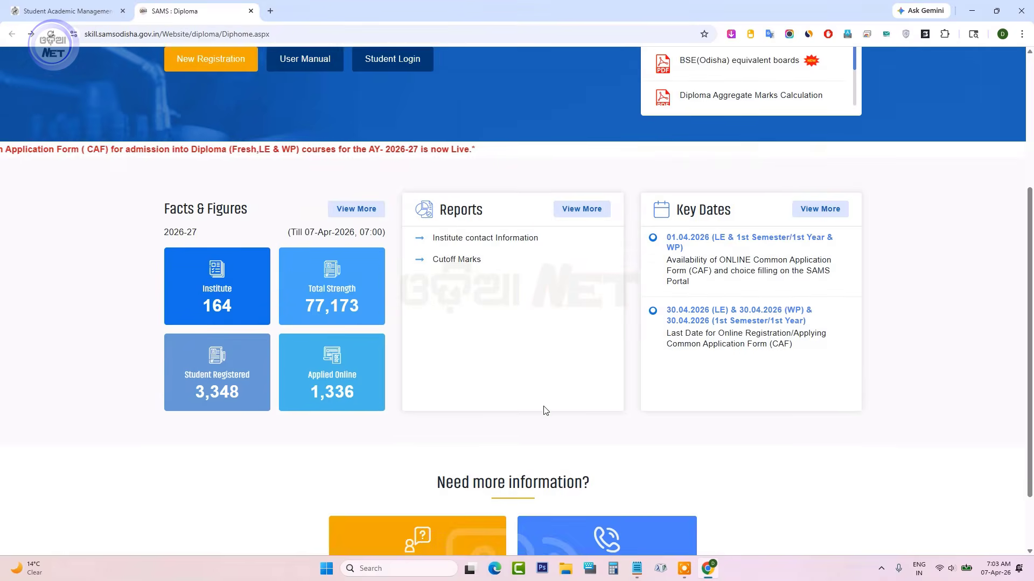
Step: Start a new student registration from the Diploma Institute homepage and dismiss the Aadhaar and e-mail instructions
{"action": "scroll", "coordinate": [544, 410], "scroll_direction": "up", "scroll_amount": 2}
{"action": "scroll", "coordinate": [544, 411], "scroll_direction": "up", "scroll_amount": 3}
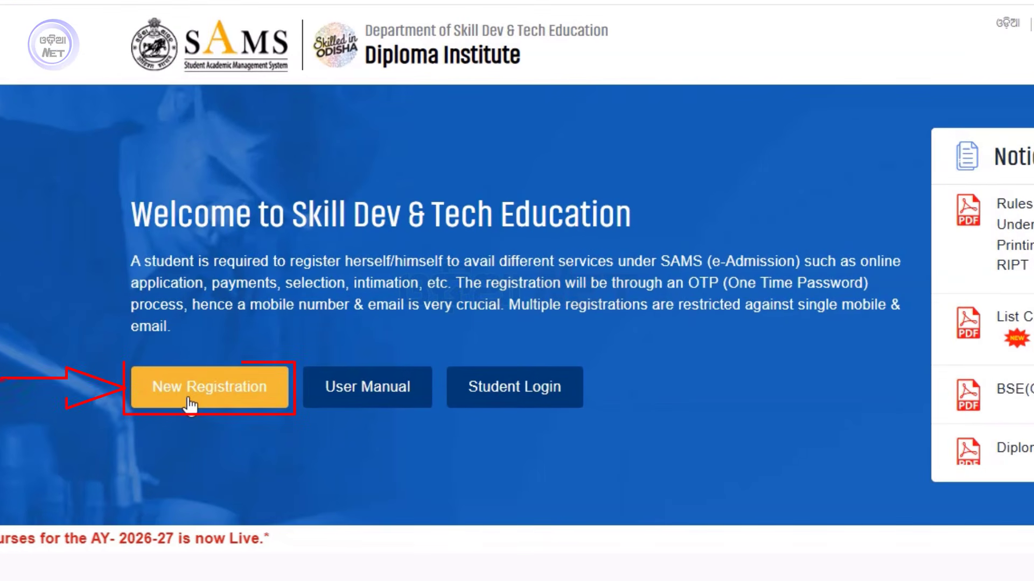
{"action": "left_click", "coordinate": [209, 393]}
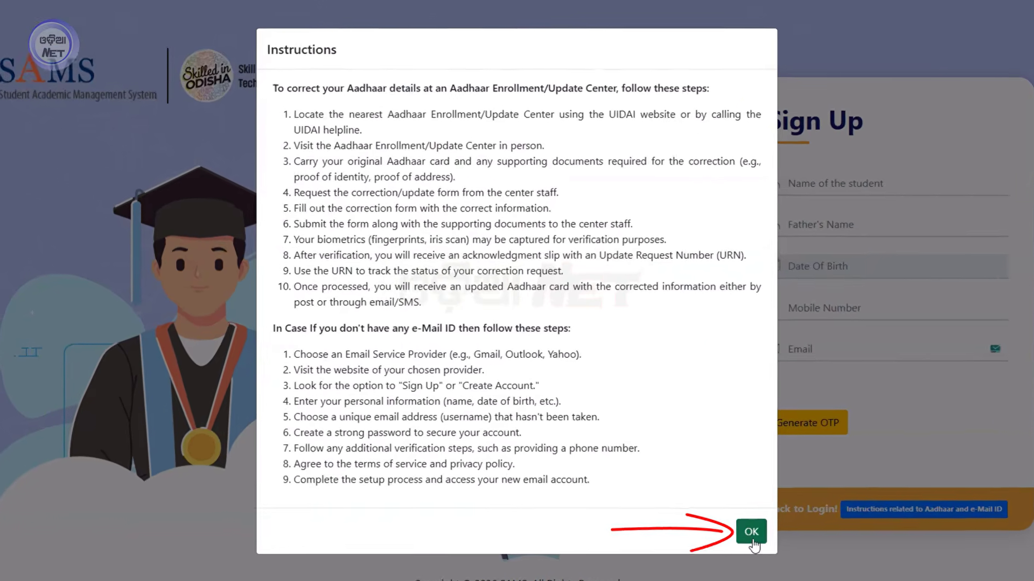
{"action": "left_click", "coordinate": [710, 499]}
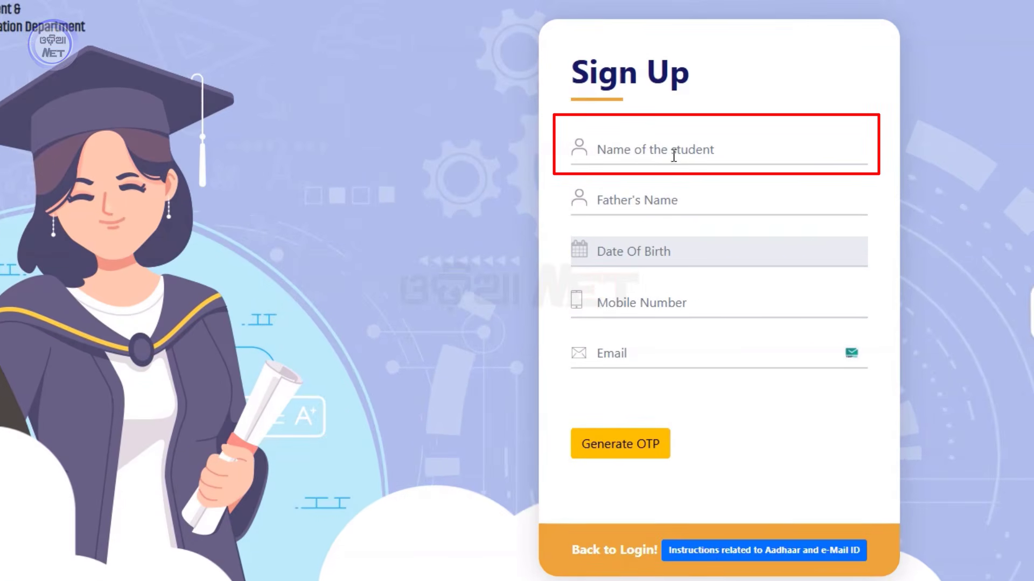
Step: Fill in the student's name, the father's name and the date of birth on the Sign Up form
{"action": "left_click", "coordinate": [622, 154]}
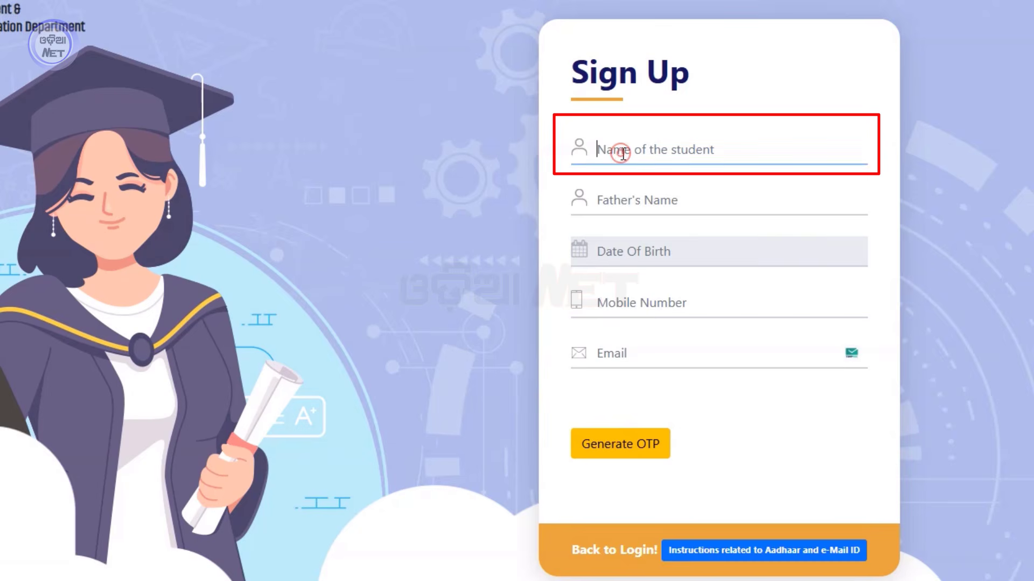
{"action": "type", "text": "DEE"}
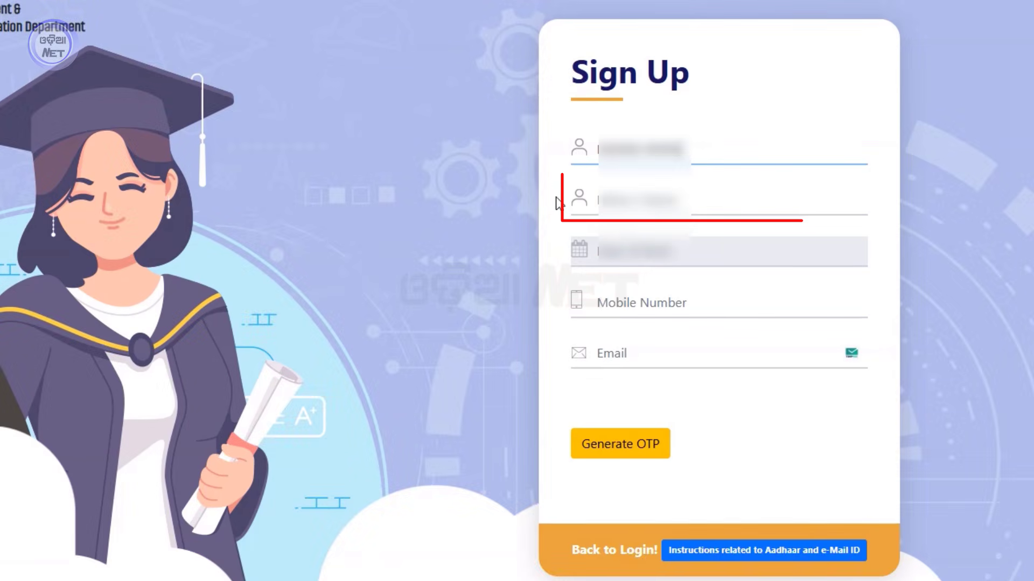
{"action": "left_click", "coordinate": [668, 207]}
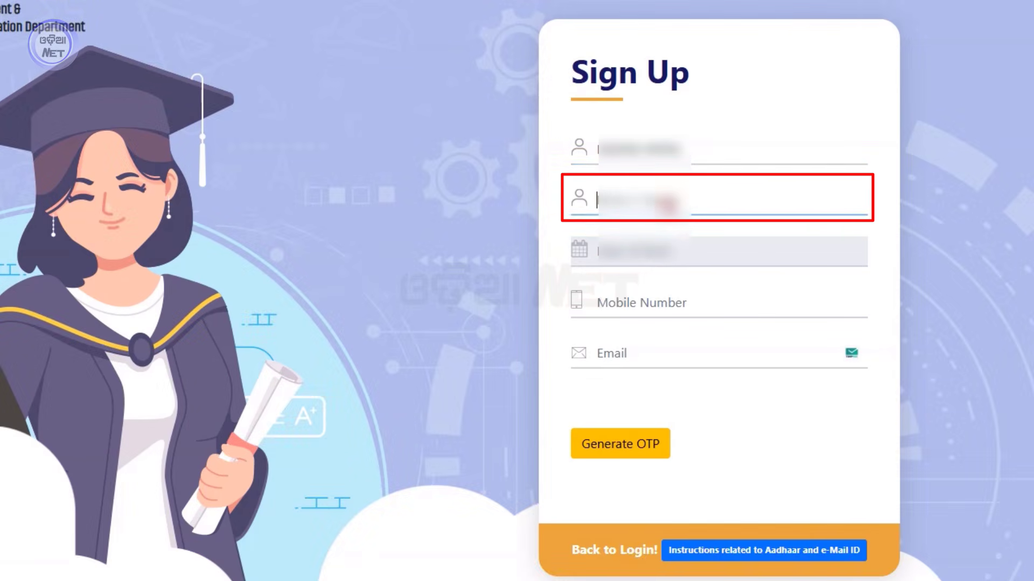
{"action": "type", "text": "B"}
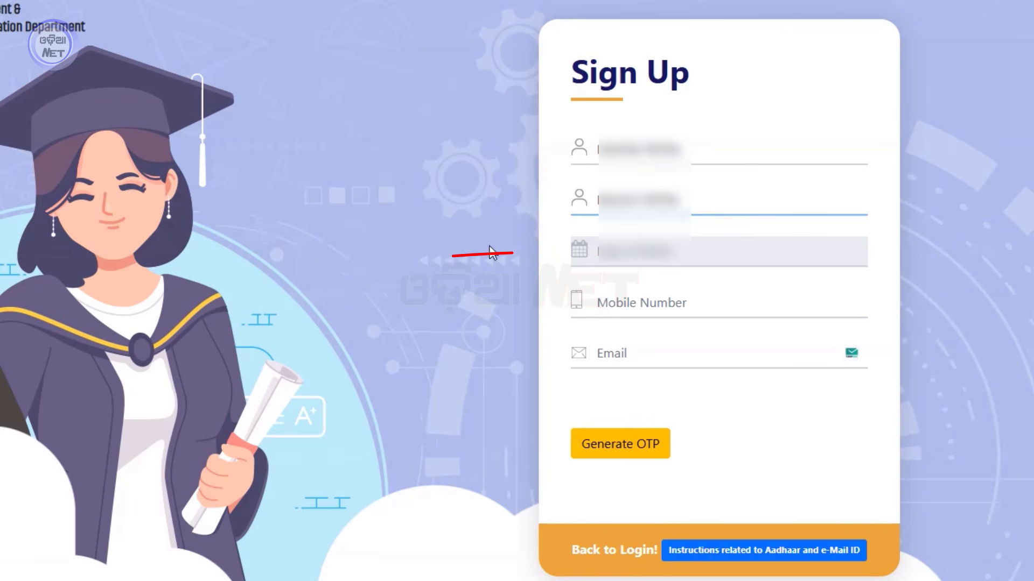
{"action": "left_click", "coordinate": [621, 248]}
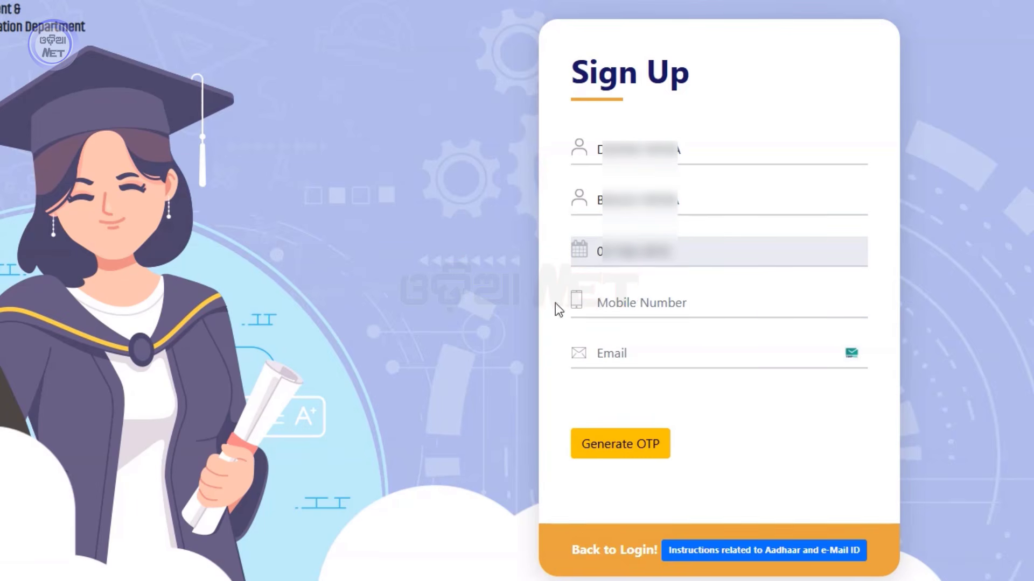
Step: Enter the student's mobile number and e-mail address on the Sign Up form and generate the OTP
{"action": "left_click", "coordinate": [631, 299]}
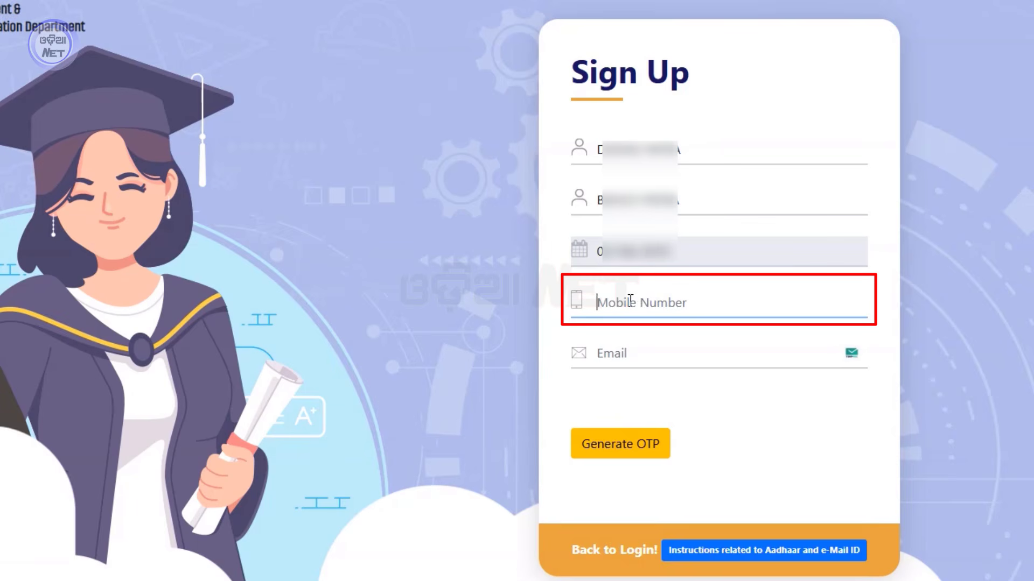
{"action": "type", "text": "891"}
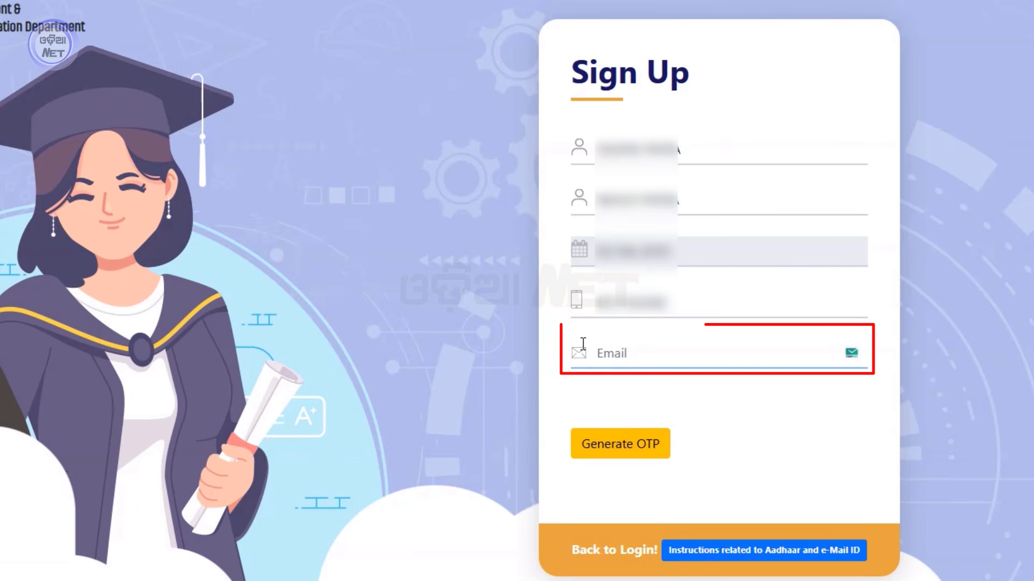
{"action": "left_click", "coordinate": [611, 362]}
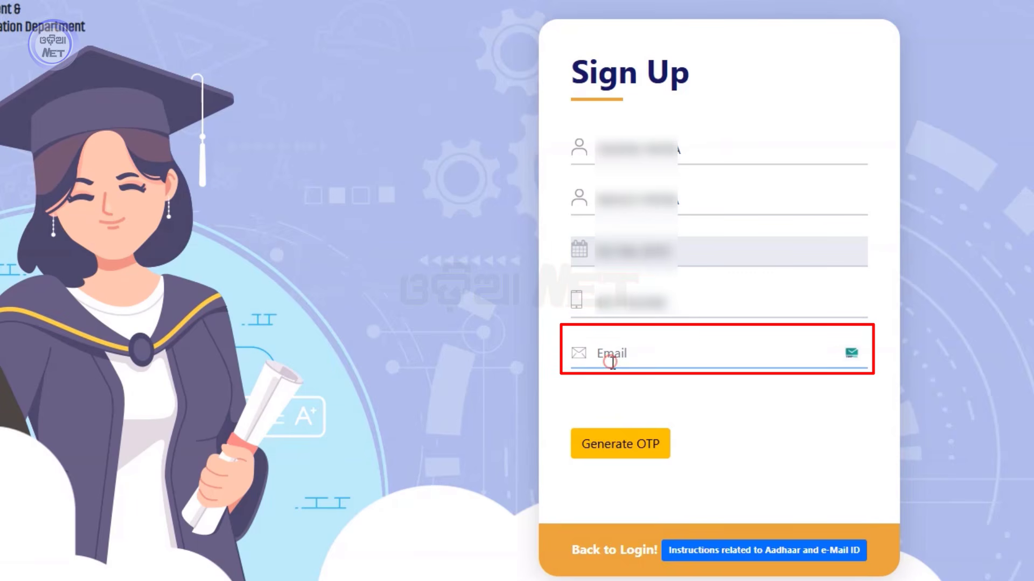
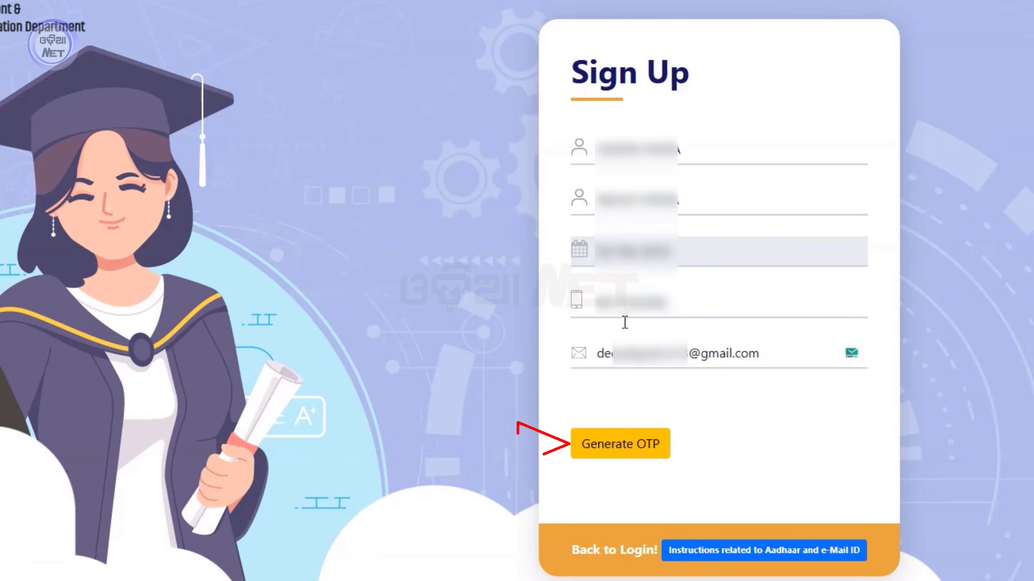
{"action": "left_click", "coordinate": [640, 449]}
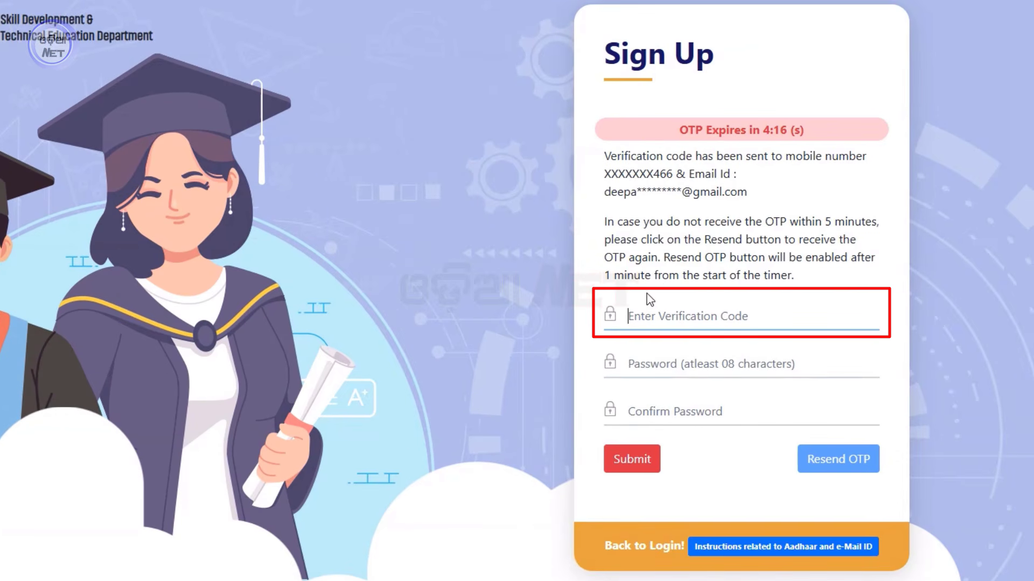
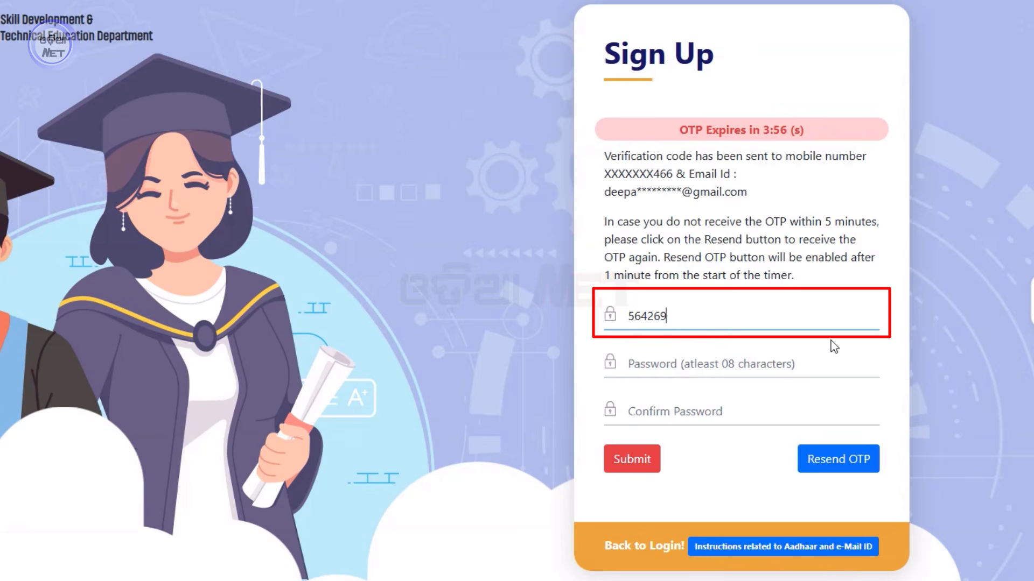
Step: Enter the received verification code, set and confirm the account password, and submit the registration through to its acknowledgement
{"action": "left_click", "coordinate": [845, 362]}
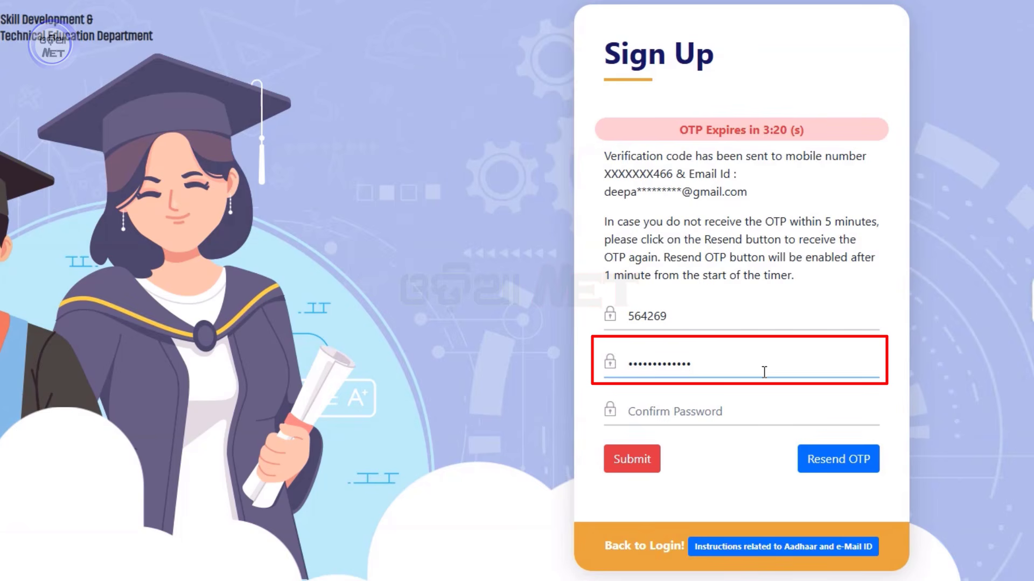
{"action": "left_click", "coordinate": [650, 419]}
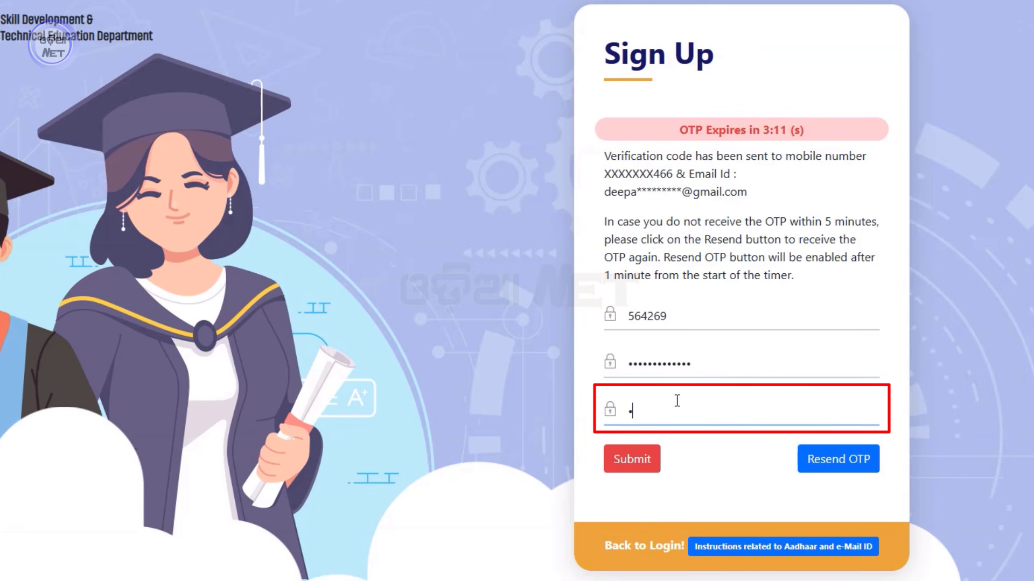
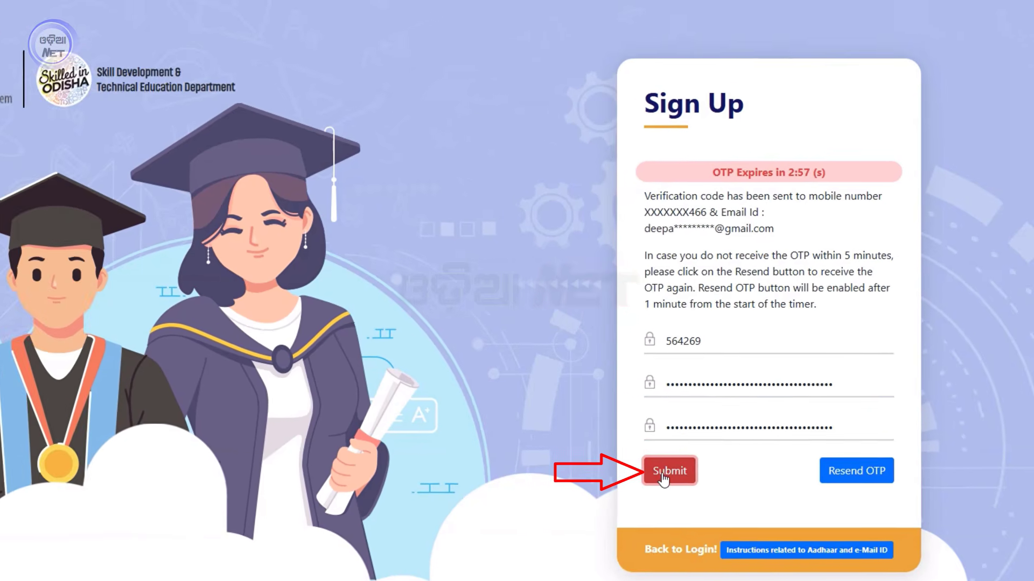
{"action": "left_click", "coordinate": [627, 463]}
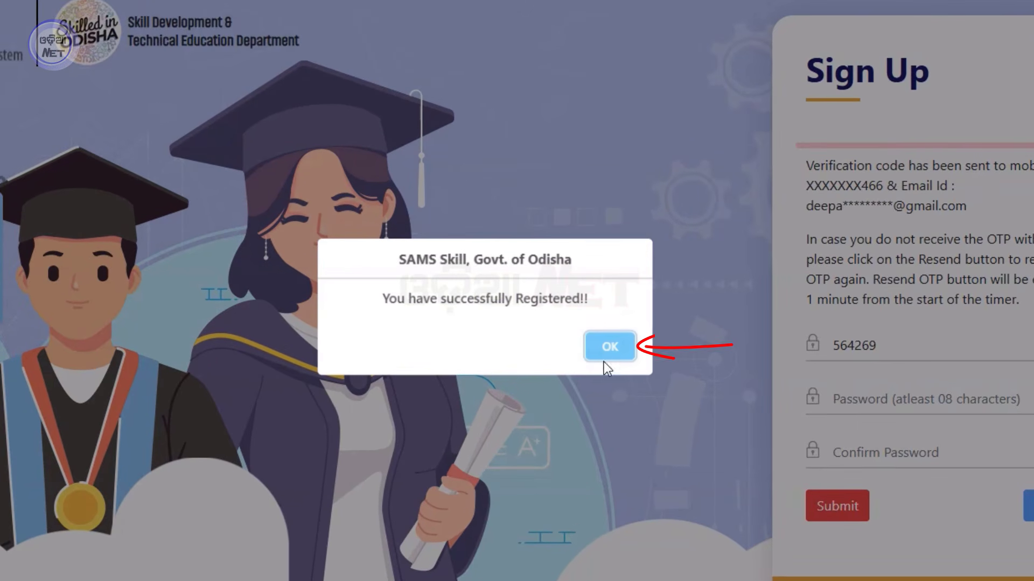
{"action": "left_click", "coordinate": [610, 347]}
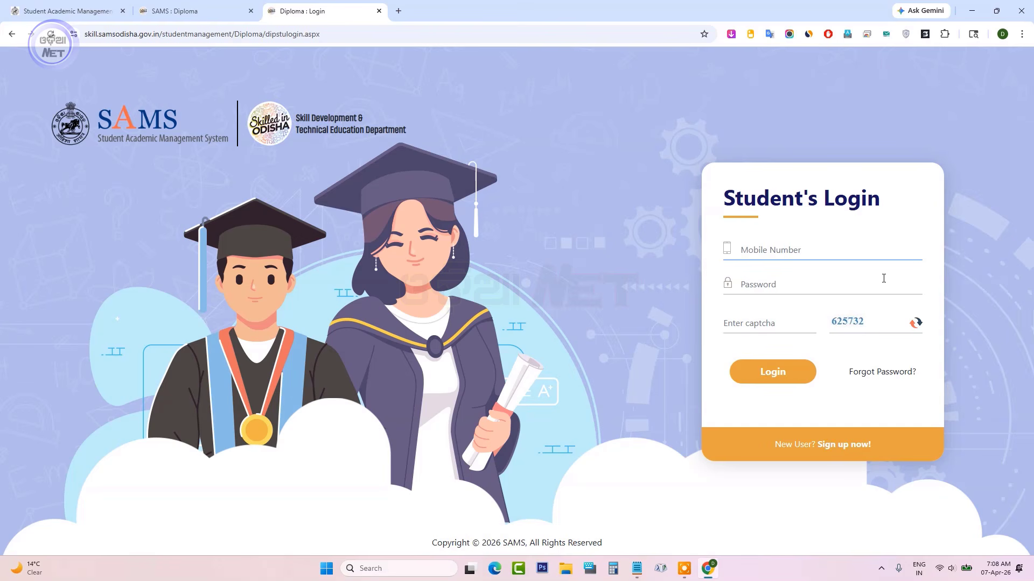
Step: Close the current login page, open Student Login from the Diploma Institute homepage, and enter the registered mobile number
{"action": "left_click", "coordinate": [379, 11]}
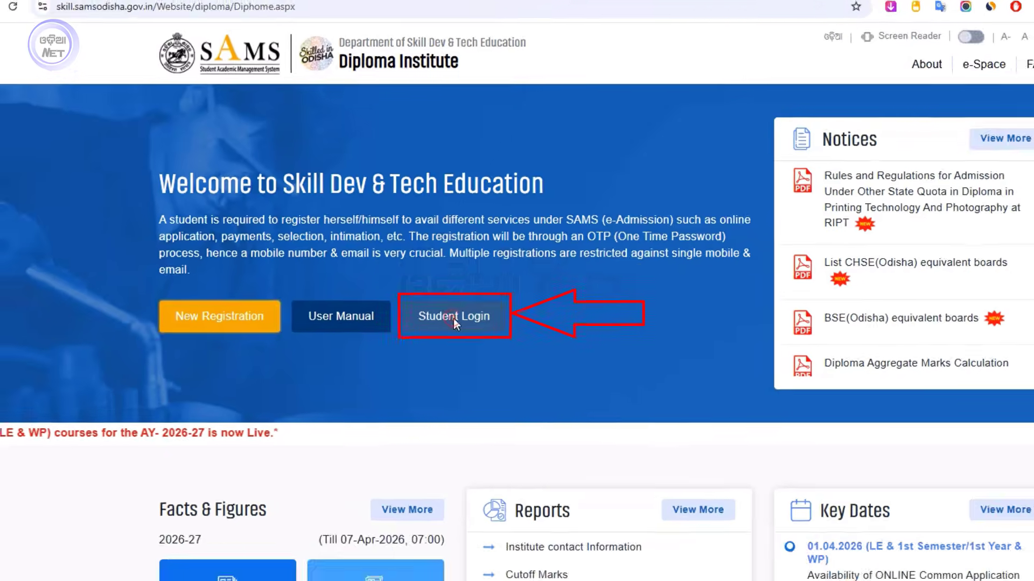
{"action": "left_click", "coordinate": [492, 351]}
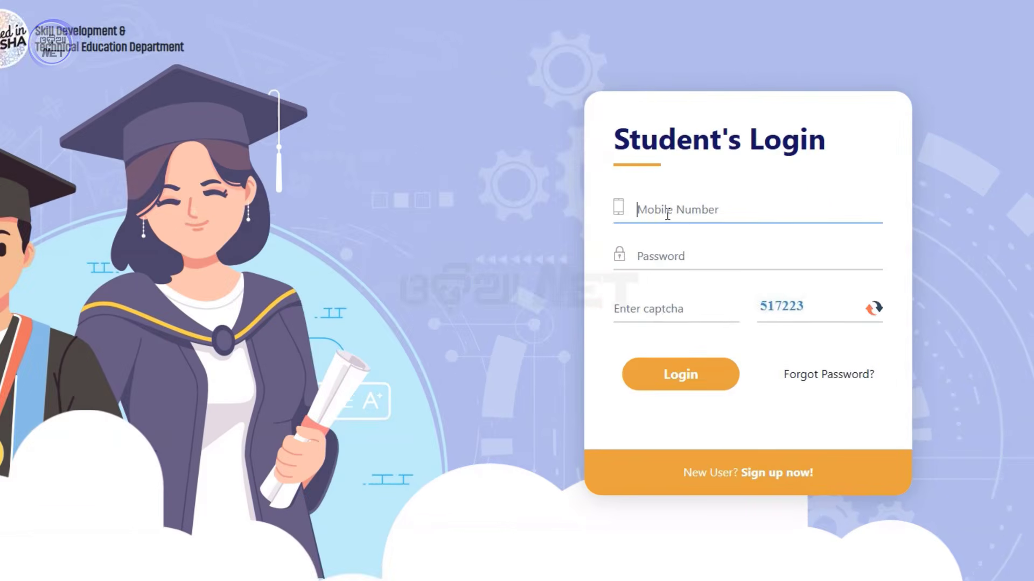
{"action": "left_click", "coordinate": [774, 260]}
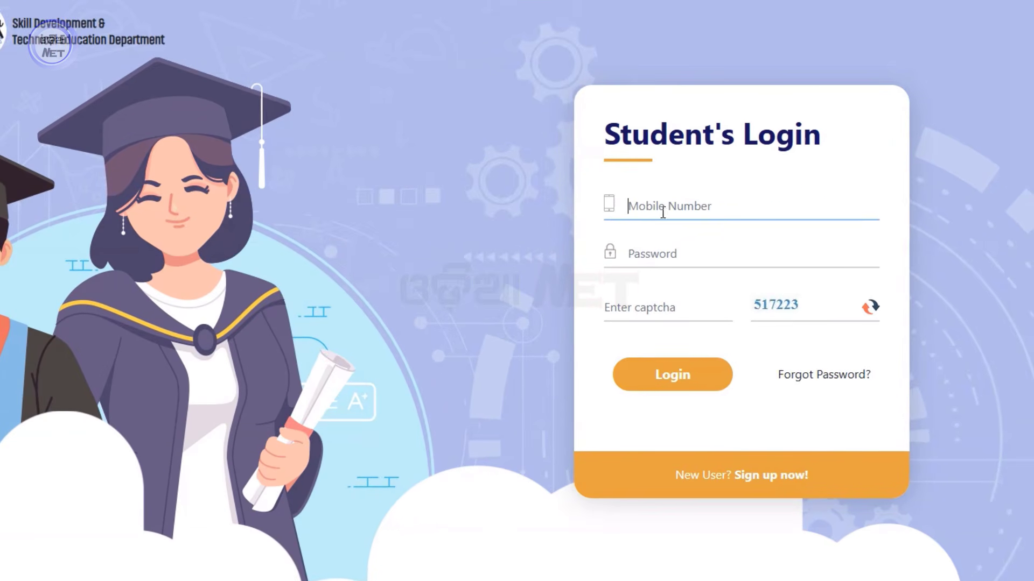
{"action": "type", "text": "89"}
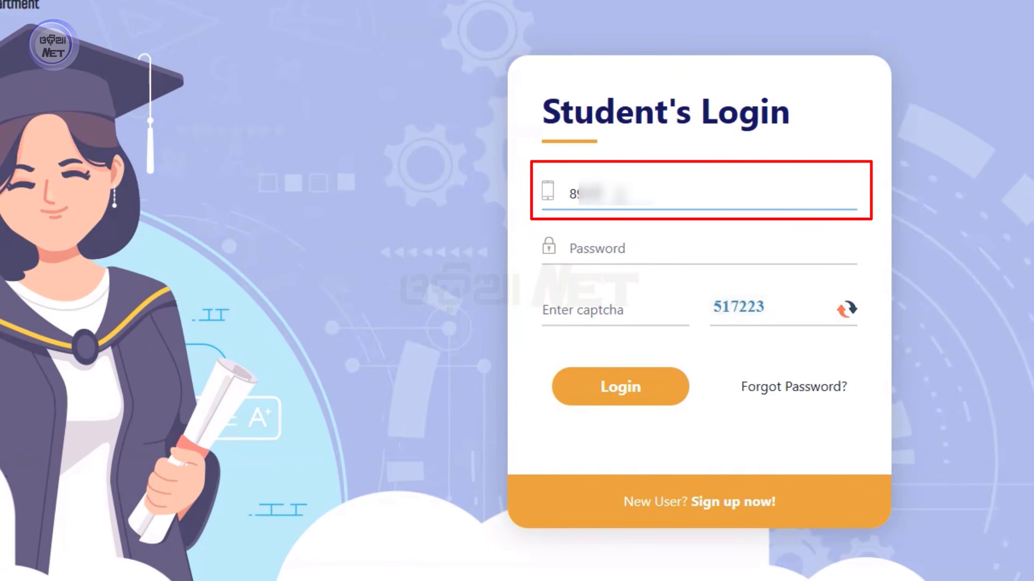
Step: Log in with the account password and the displayed captcha, and open the Application Form
{"action": "left_click", "coordinate": [605, 248]}
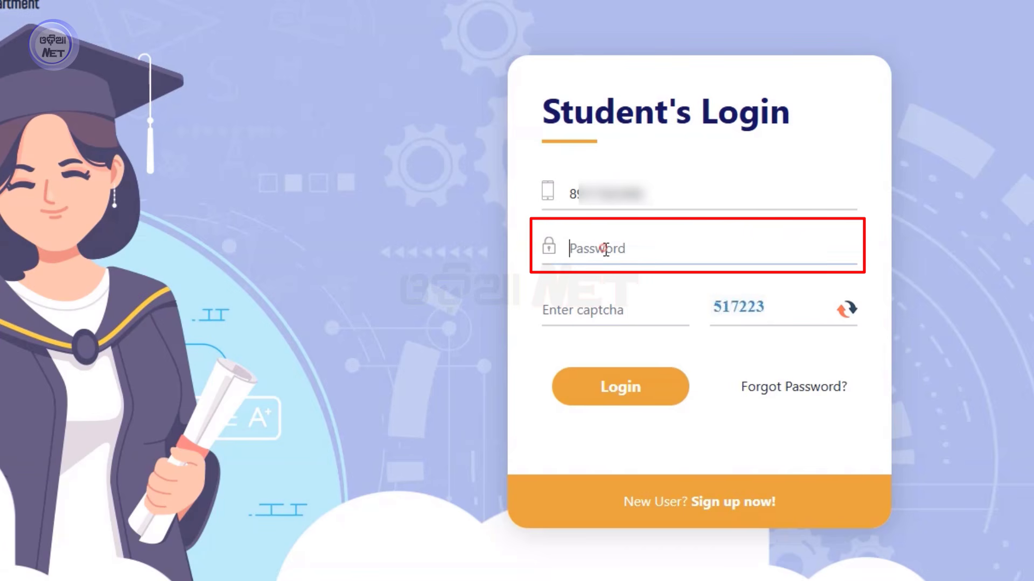
{"action": "type", "text": "•"}
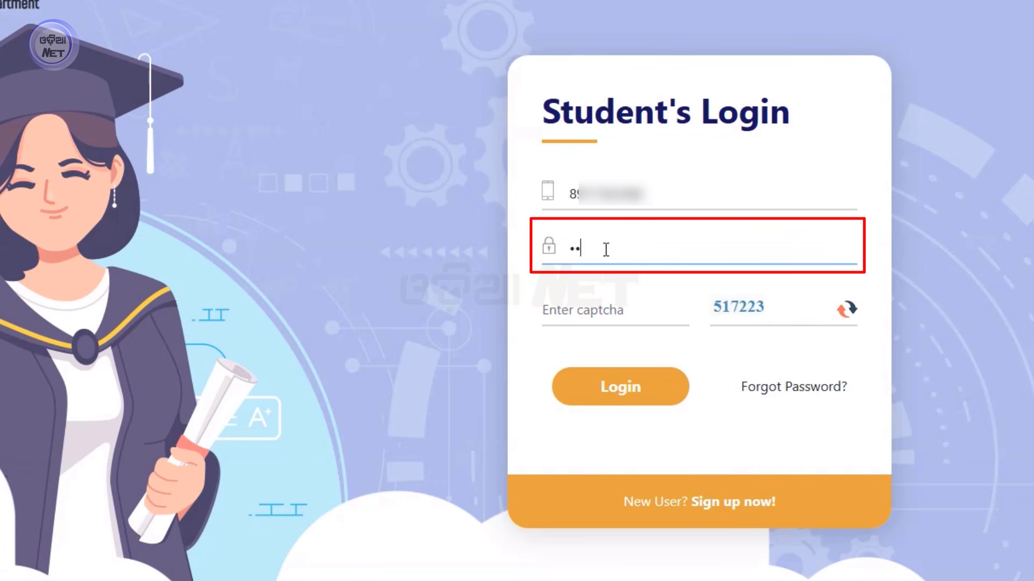
{"action": "left_click", "coordinate": [613, 271]}
{"action": "left_click", "coordinate": [591, 318]}
{"action": "type", "text": "517223"}
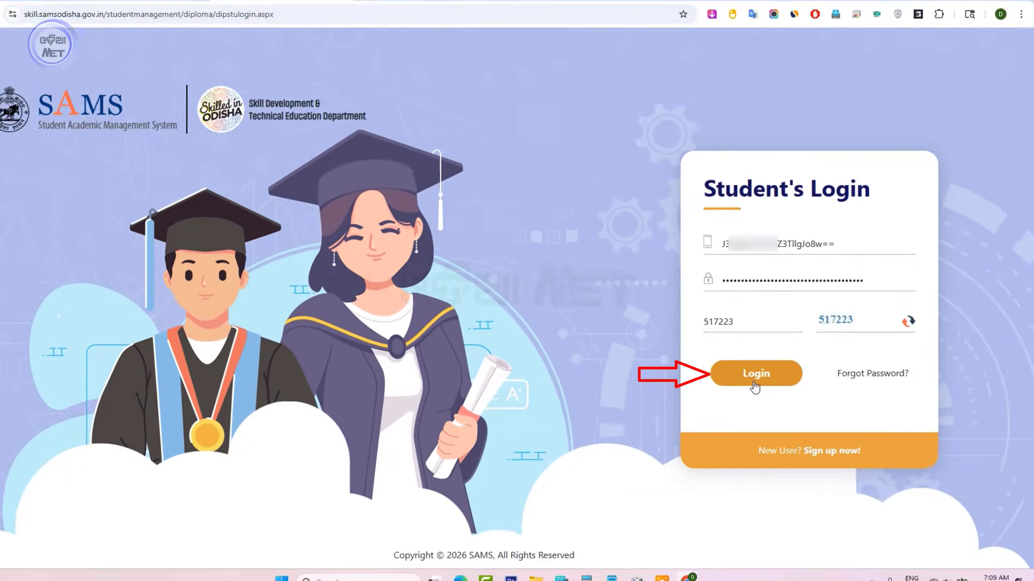
{"action": "left_click", "coordinate": [639, 399]}
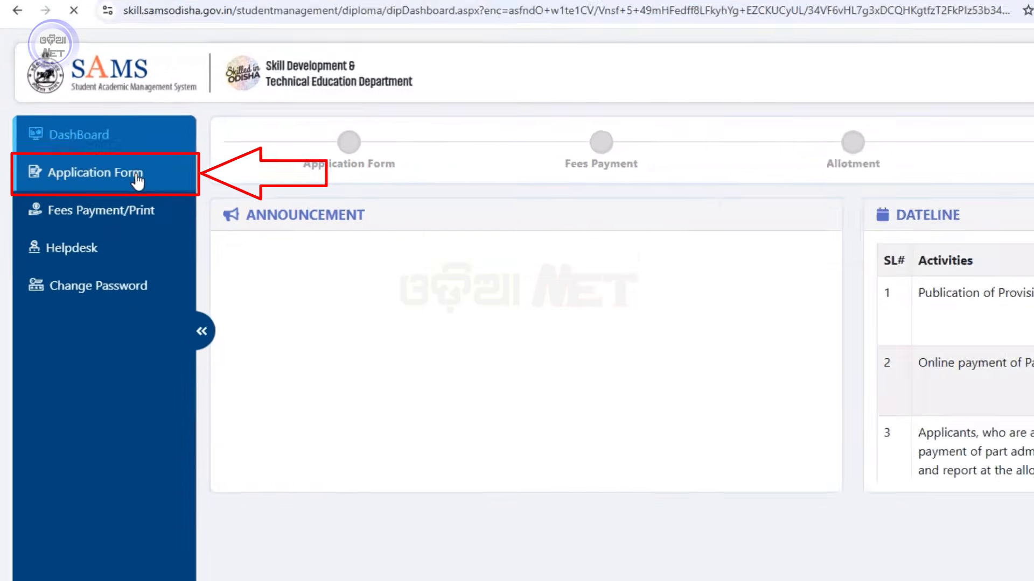
{"action": "left_click", "coordinate": [182, 212]}
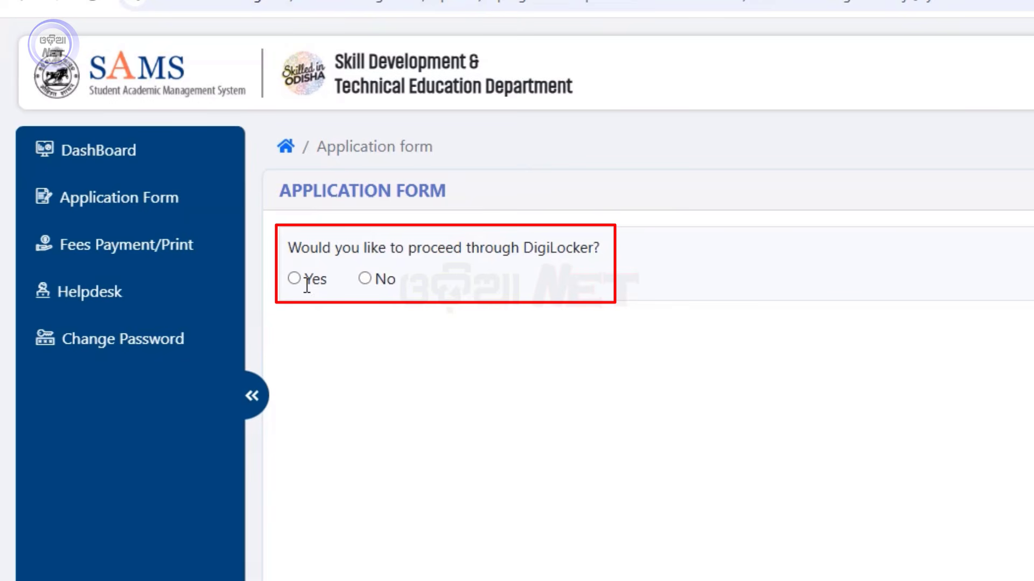
Step: Decline proceeding through DigiLocker and set the course details to 1 - Diploma in Engineering Only
{"action": "left_click", "coordinate": [365, 278]}
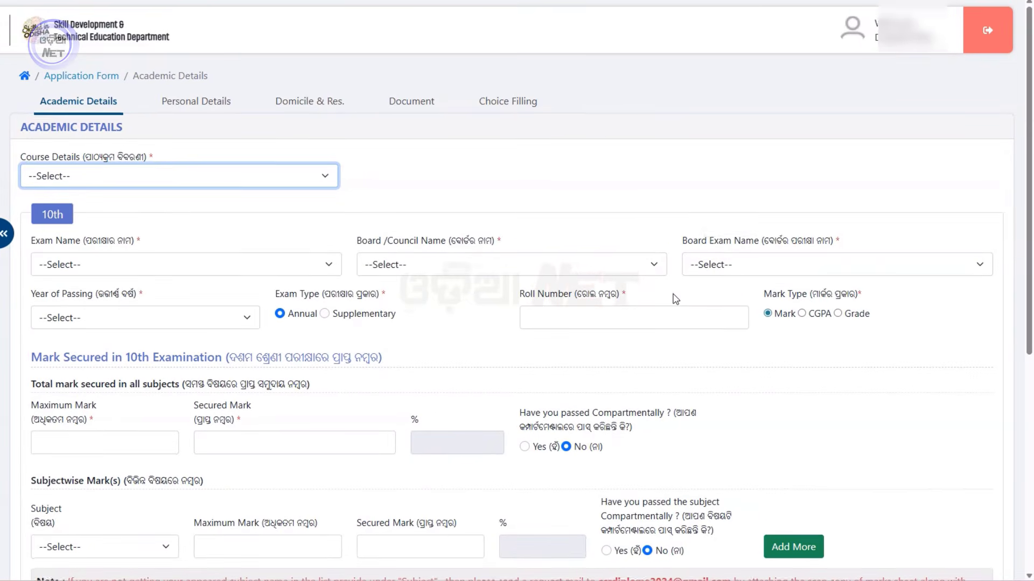
{"action": "scroll", "coordinate": [675, 299], "scroll_direction": "down", "scroll_amount": 5}
{"action": "scroll", "coordinate": [675, 299], "scroll_direction": "up", "scroll_amount": 6}
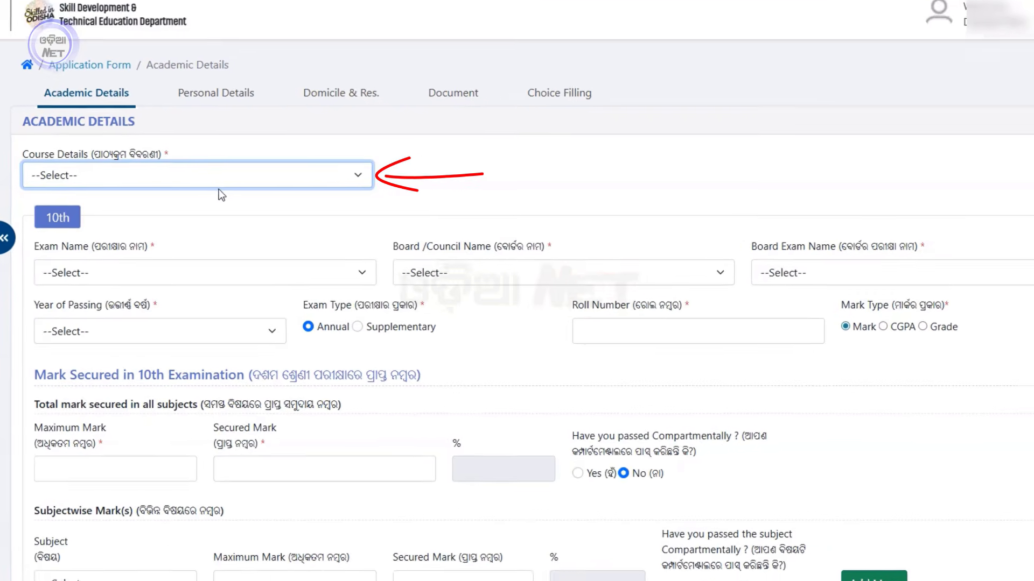
{"action": "left_click", "coordinate": [136, 173]}
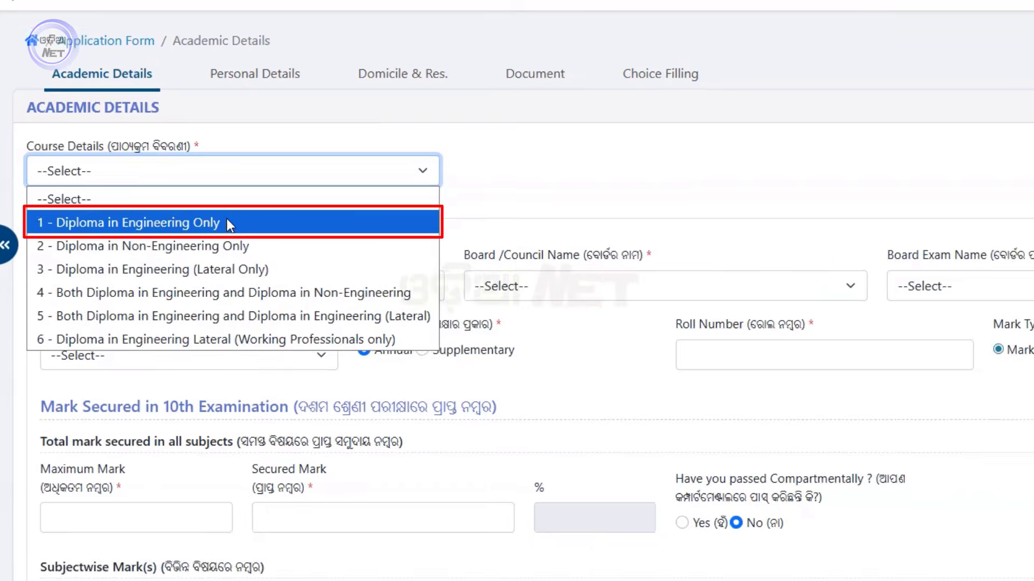
{"action": "left_click", "coordinate": [192, 225]}
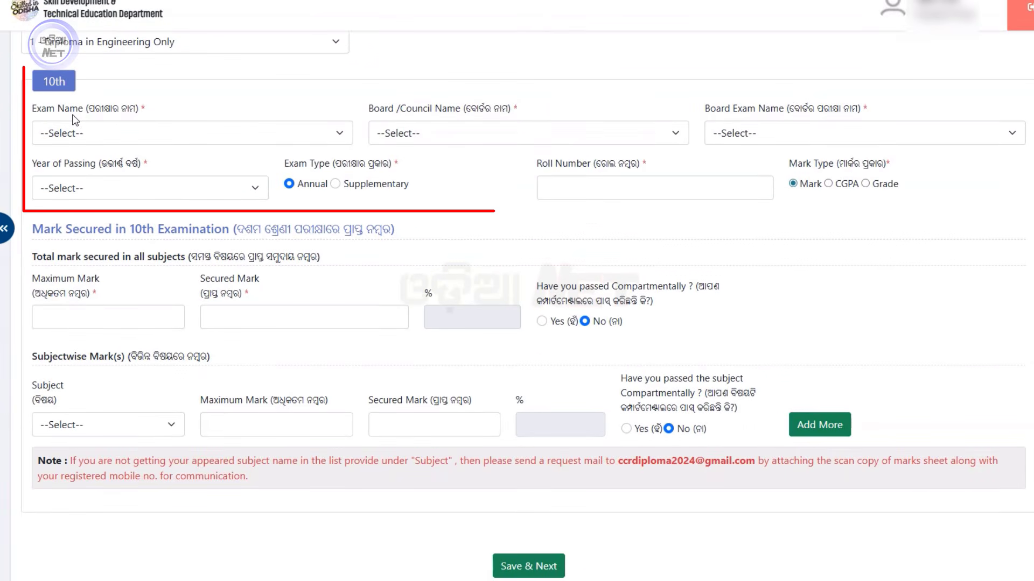
Step: Set the exam name to 10th, the board to Board of Secondary Education, Odisha, Cuttack-753001, and the board exam to High School Certificate Examination
{"action": "left_click", "coordinate": [207, 130]}
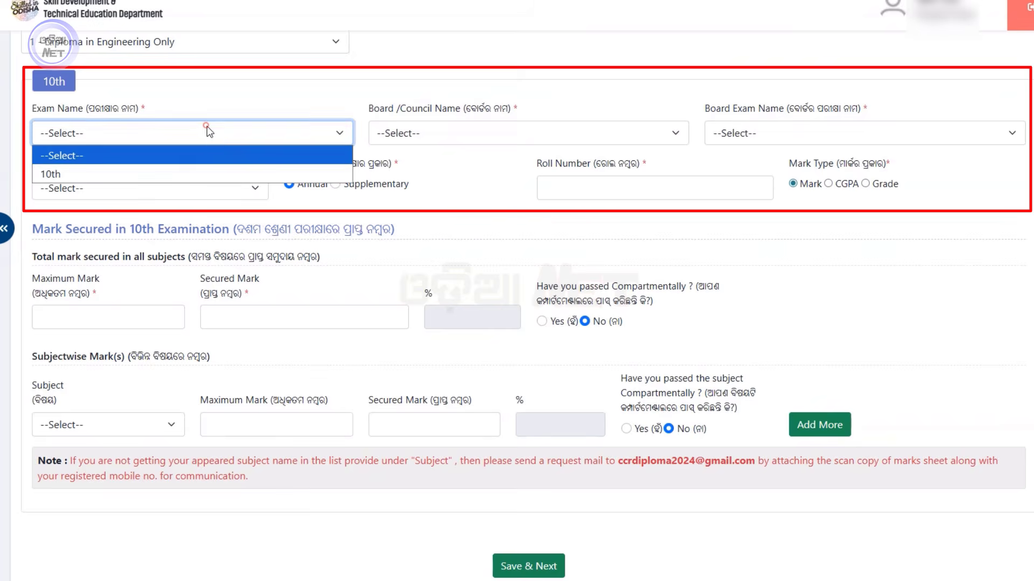
{"action": "left_click", "coordinate": [125, 177]}
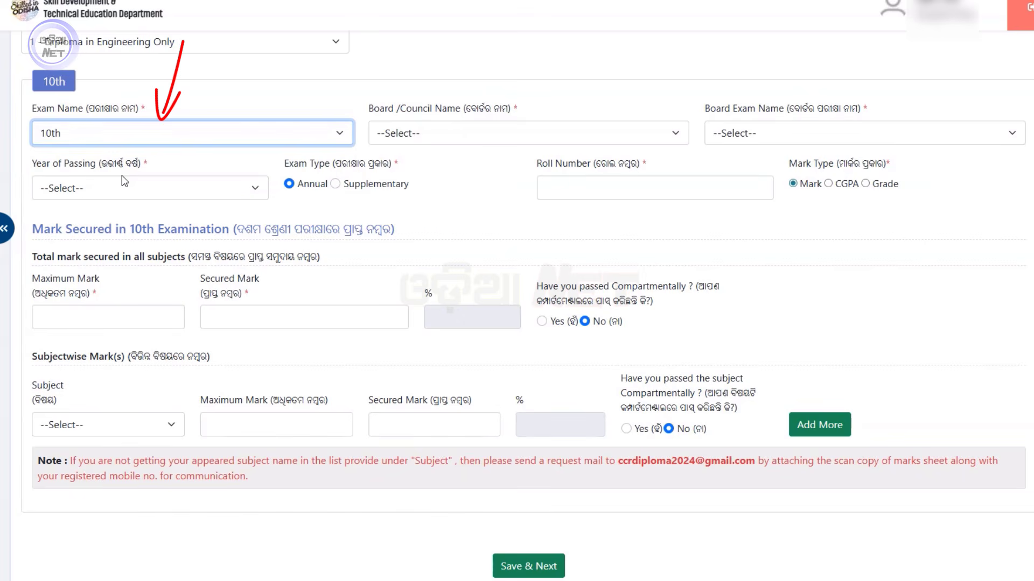
{"action": "left_click", "coordinate": [446, 138]}
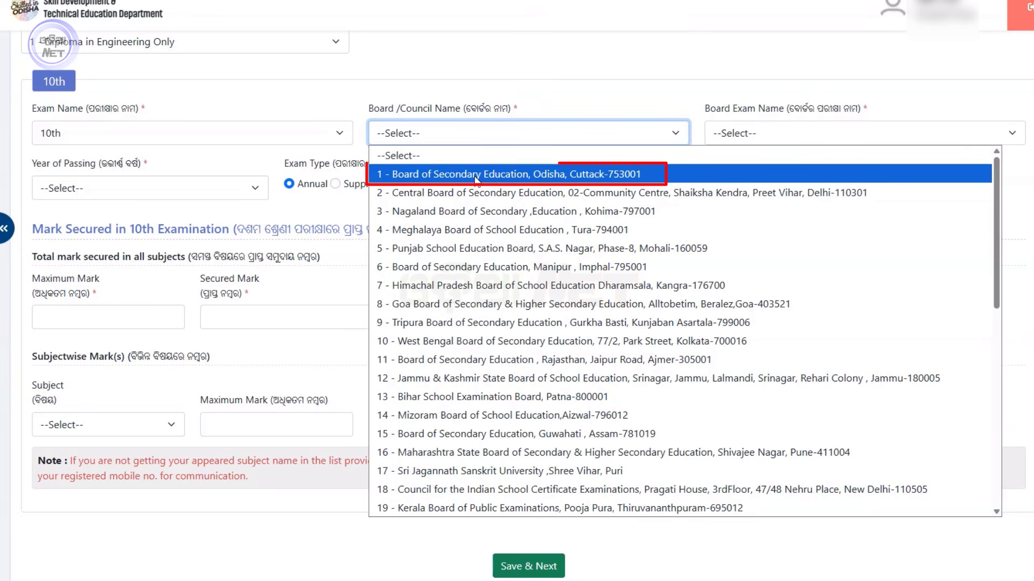
{"action": "left_click", "coordinate": [569, 178]}
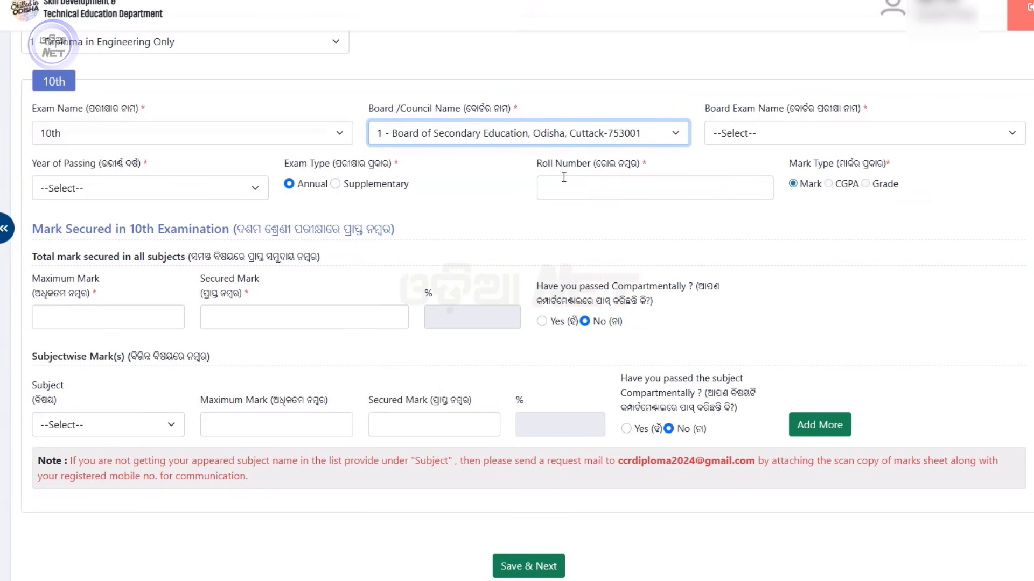
{"action": "left_click", "coordinate": [780, 133]}
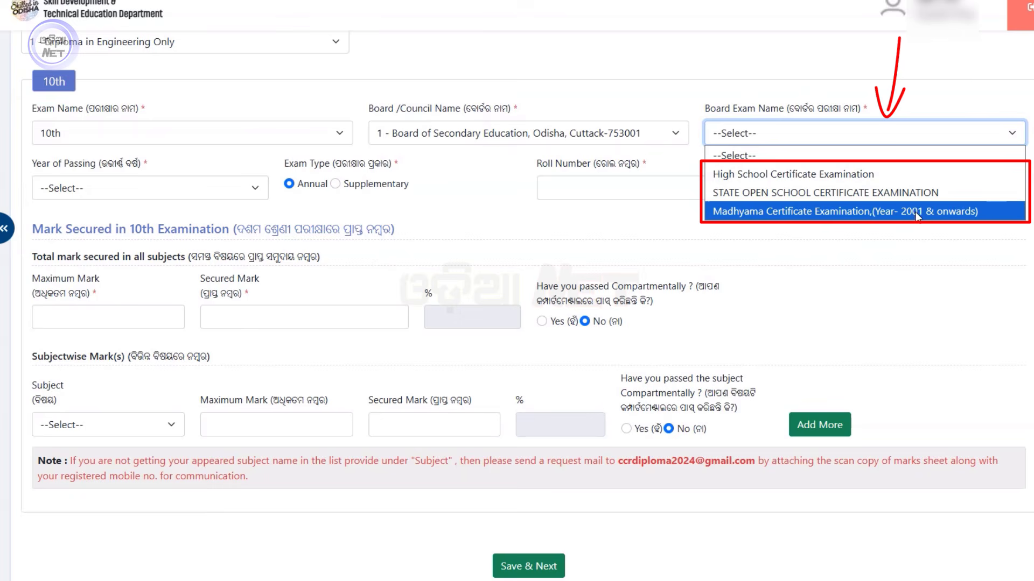
{"action": "left_click", "coordinate": [869, 174]}
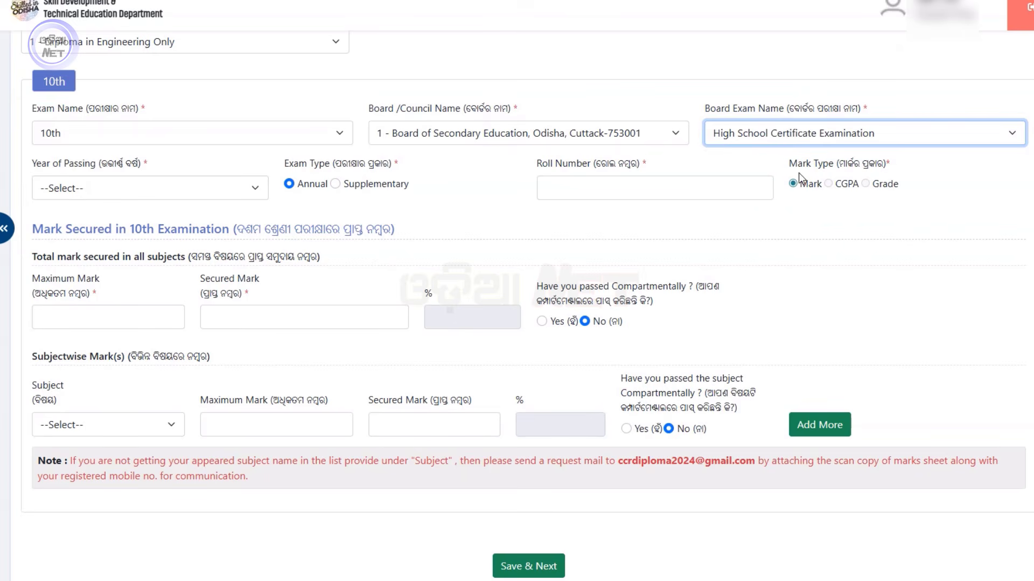
Step: Set the year of passing to 2025 with exam type Annual, and enter the student's 10th roll number to load the marks
{"action": "left_click", "coordinate": [135, 185]}
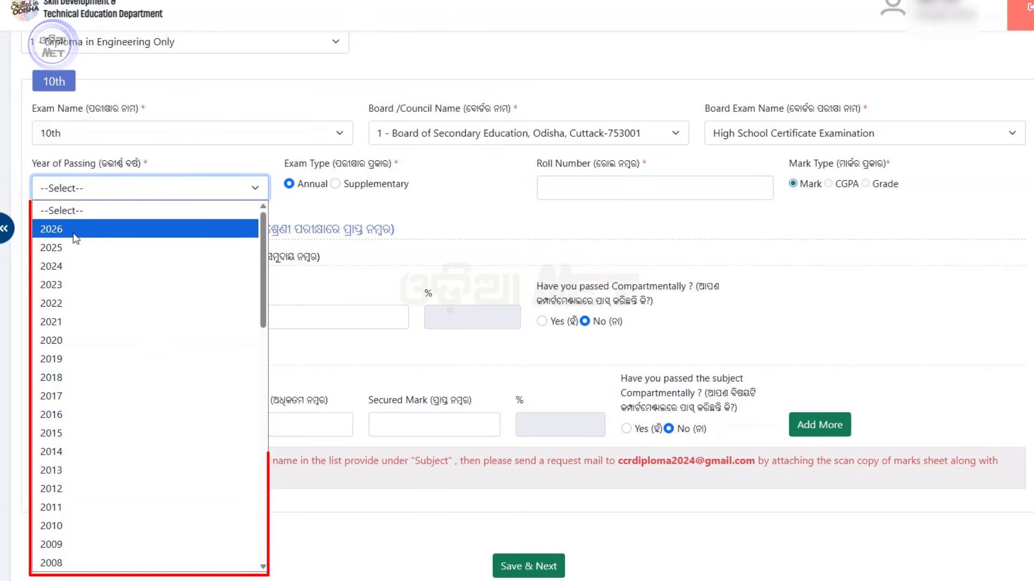
{"action": "left_click", "coordinate": [73, 261]}
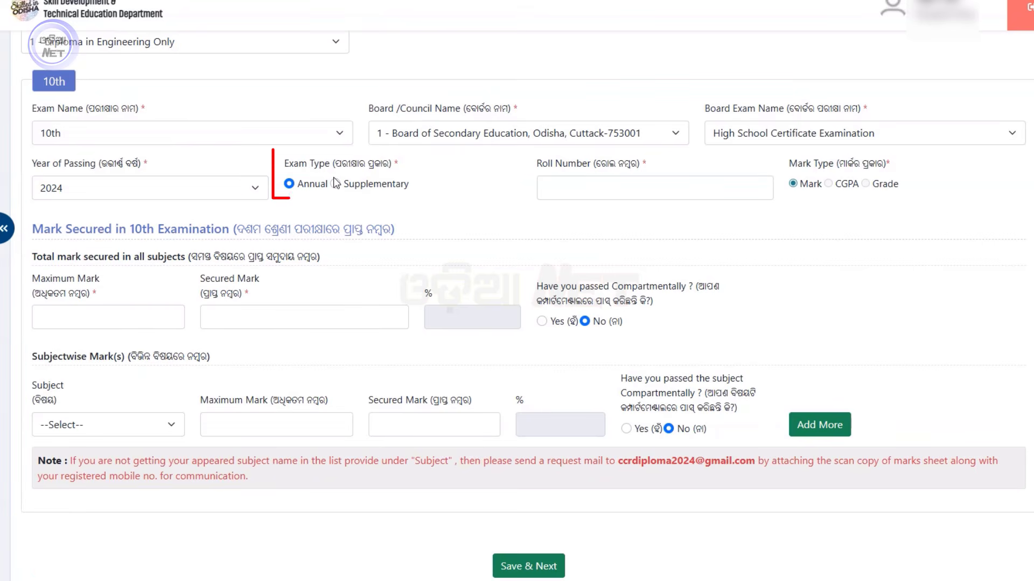
{"action": "left_click", "coordinate": [289, 184]}
{"action": "left_click", "coordinate": [575, 191]}
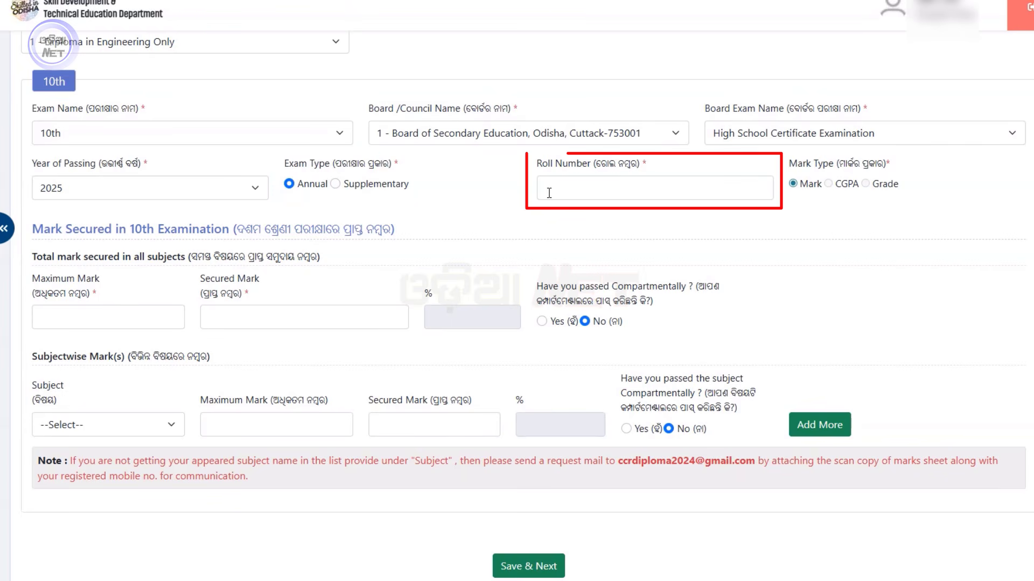
{"action": "left_click", "coordinate": [594, 192]}
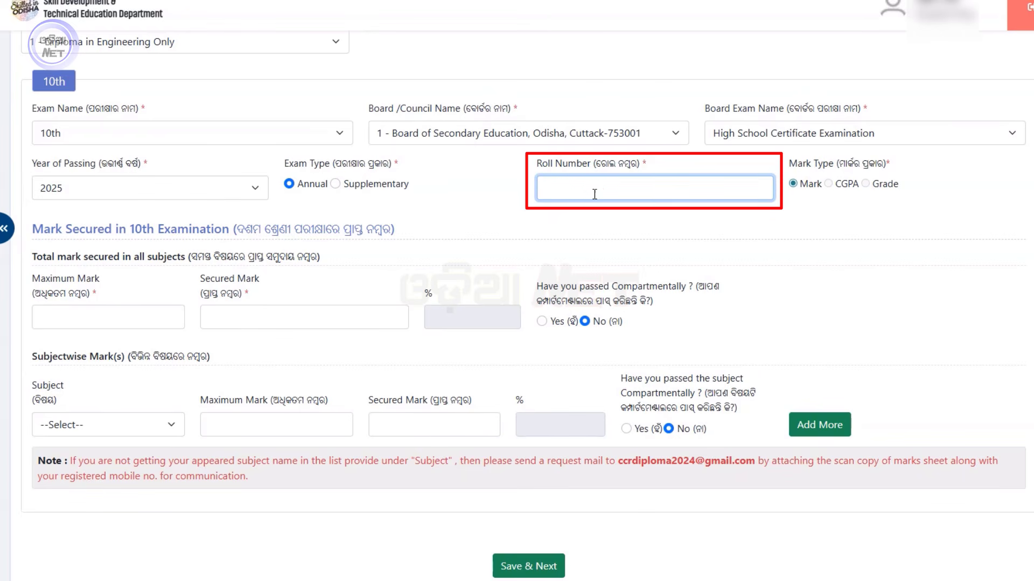
{"action": "type", "text": "02"}
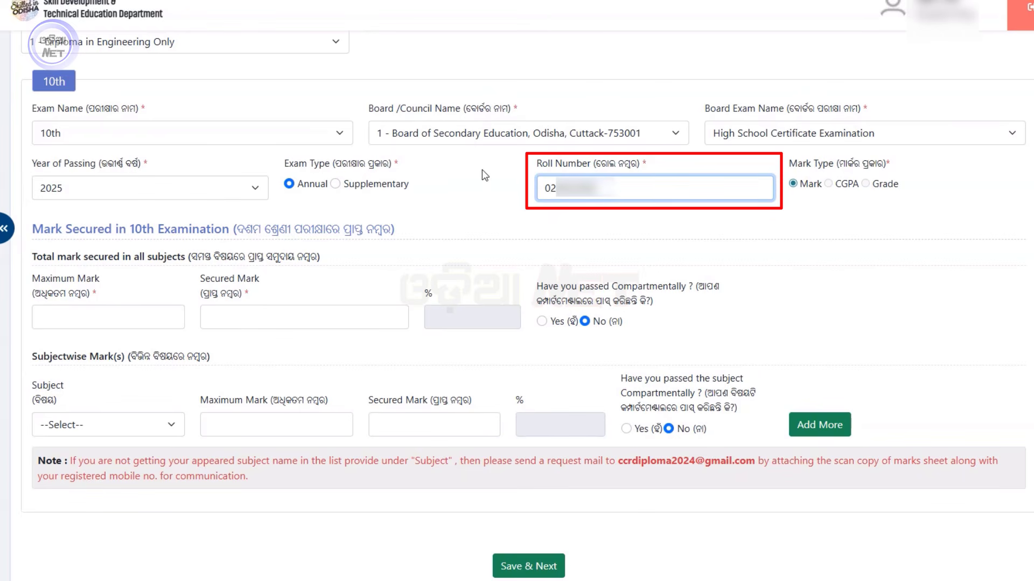
{"action": "left_click", "coordinate": [828, 238]}
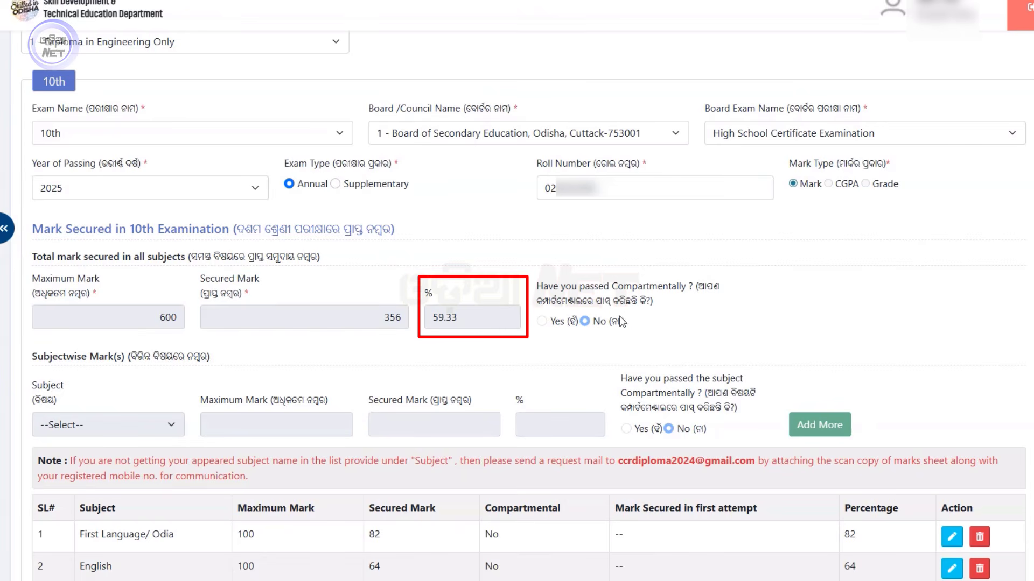
Step: Review the subject-wise 10th marks, then save the academic details and continue to Personal Details
{"action": "scroll", "coordinate": [621, 321], "scroll_direction": "down", "scroll_amount": 5}
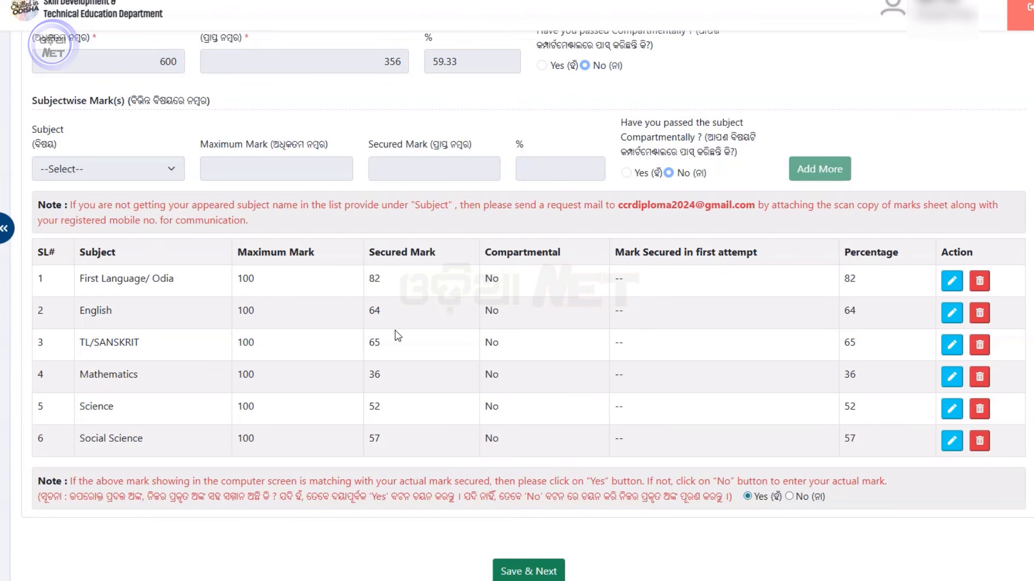
{"action": "scroll", "coordinate": [644, 377], "scroll_direction": "down", "scroll_amount": 1}
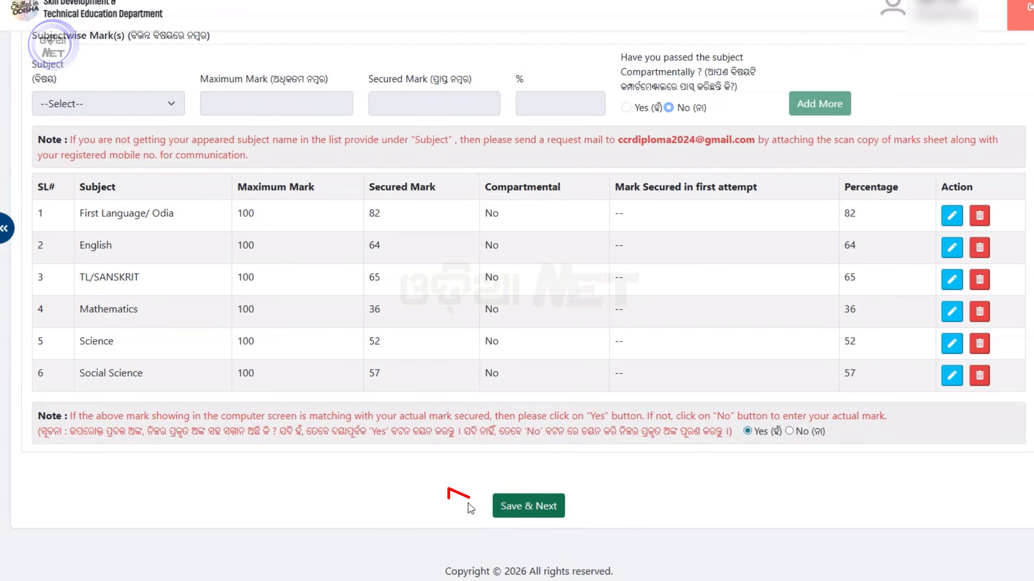
{"action": "left_click", "coordinate": [530, 511]}
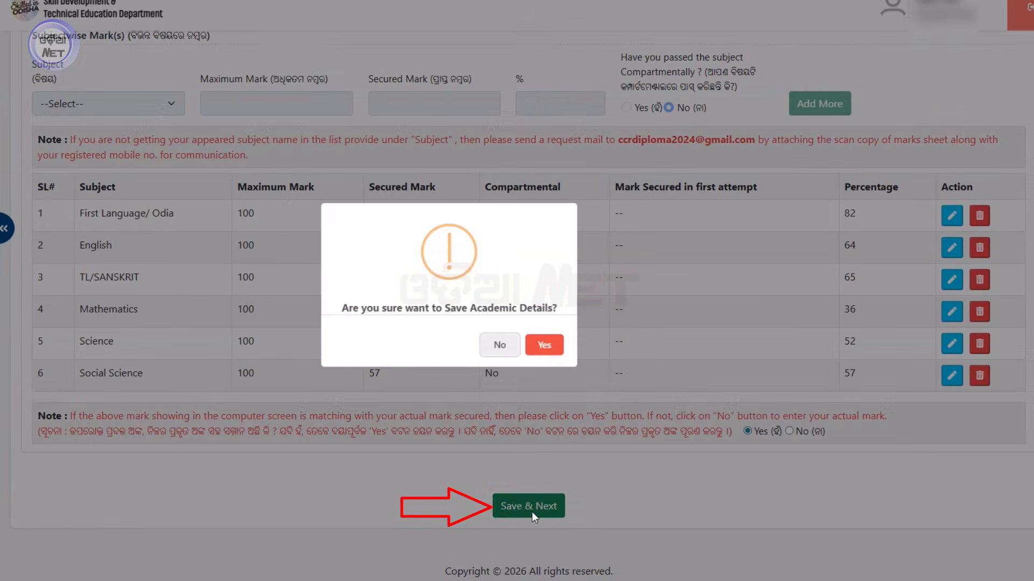
{"action": "left_click", "coordinate": [544, 347]}
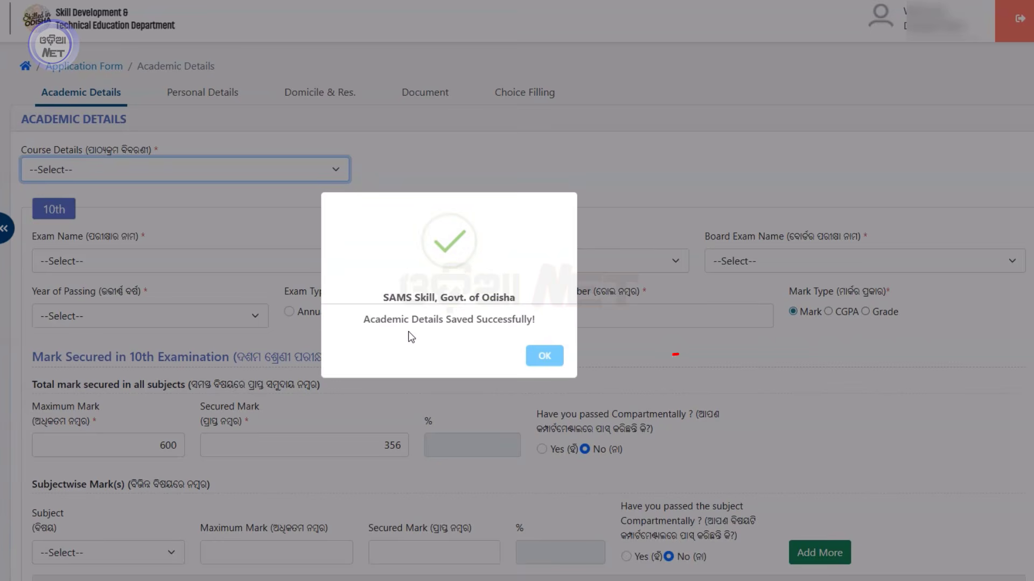
{"action": "left_click", "coordinate": [542, 358]}
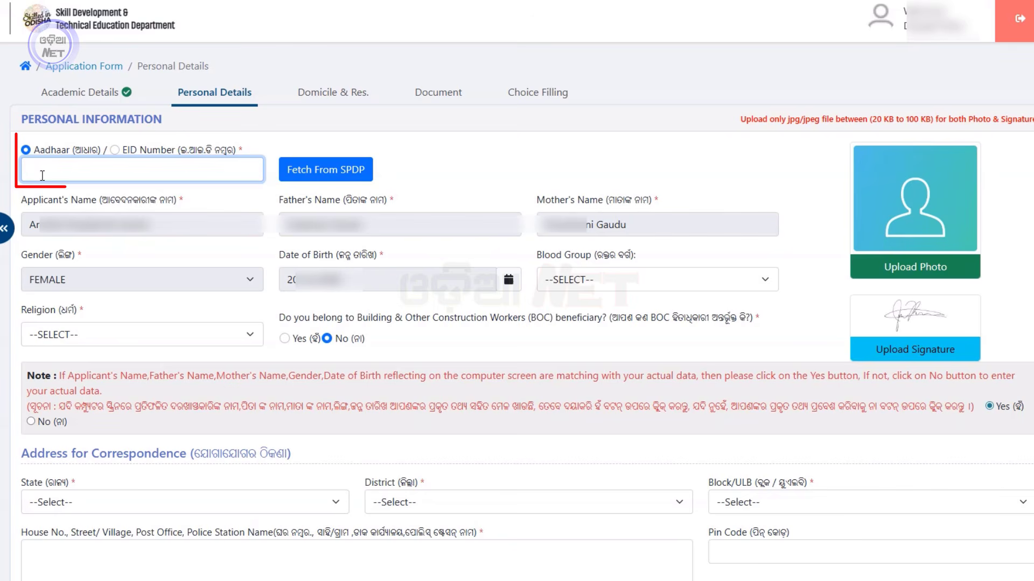
Step: Enter the applicant's Aadhaar number and fetch the personal data from SPDP, verifying with the received one-time verification code
{"action": "left_click", "coordinate": [72, 174]}
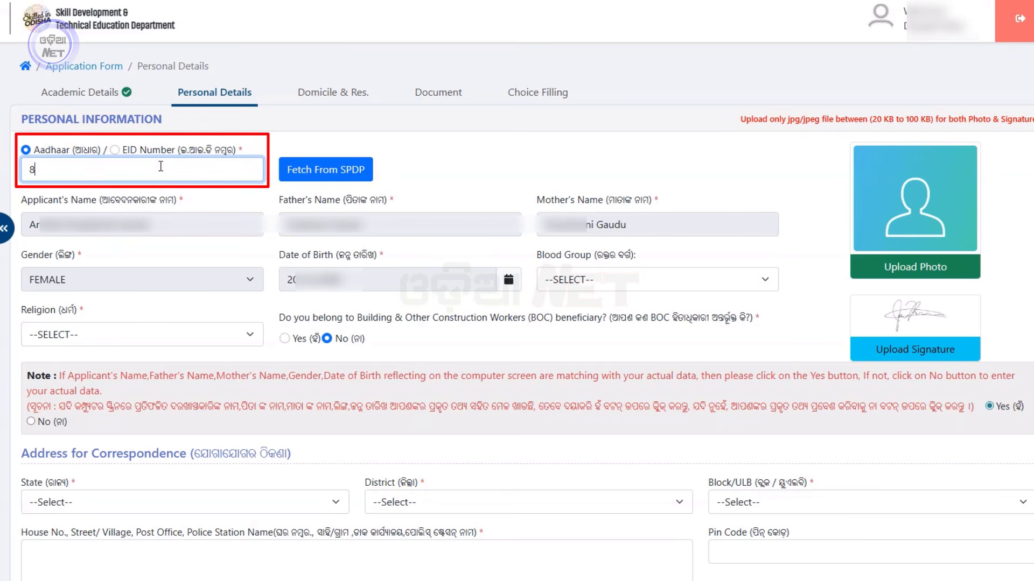
{"action": "type", "text": "88"}
{"action": "type", "text": "*"}
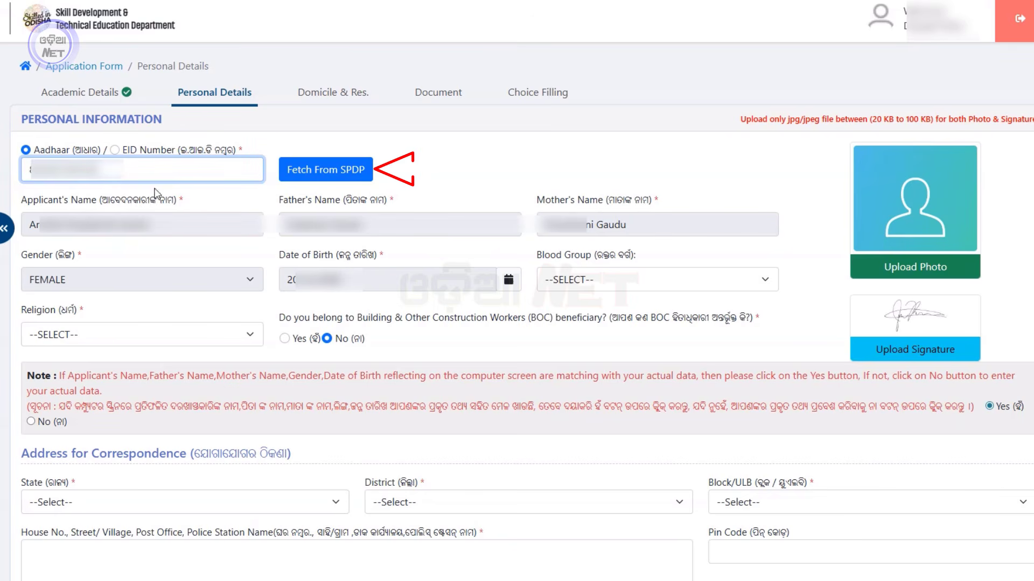
{"action": "left_click", "coordinate": [352, 171]}
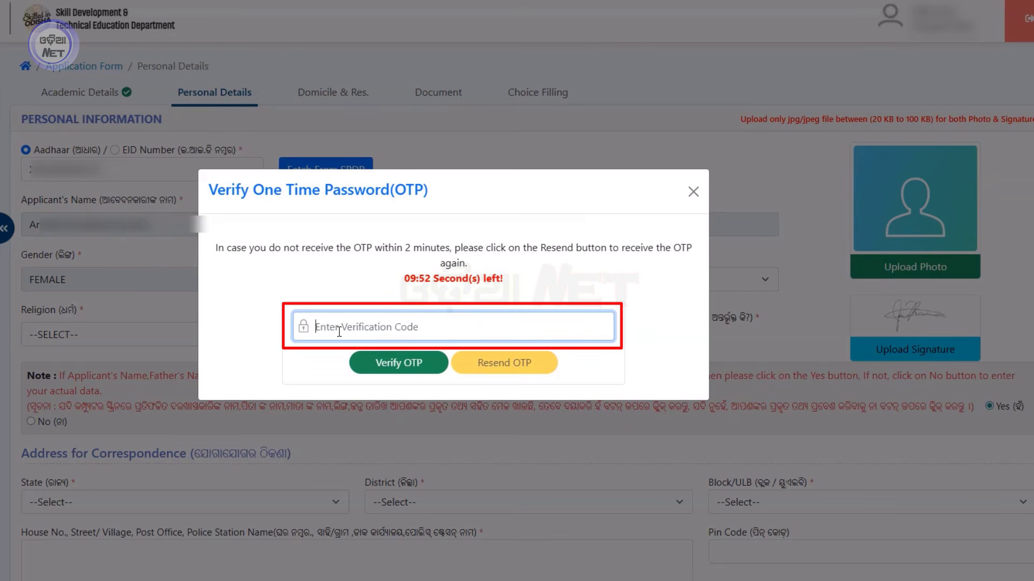
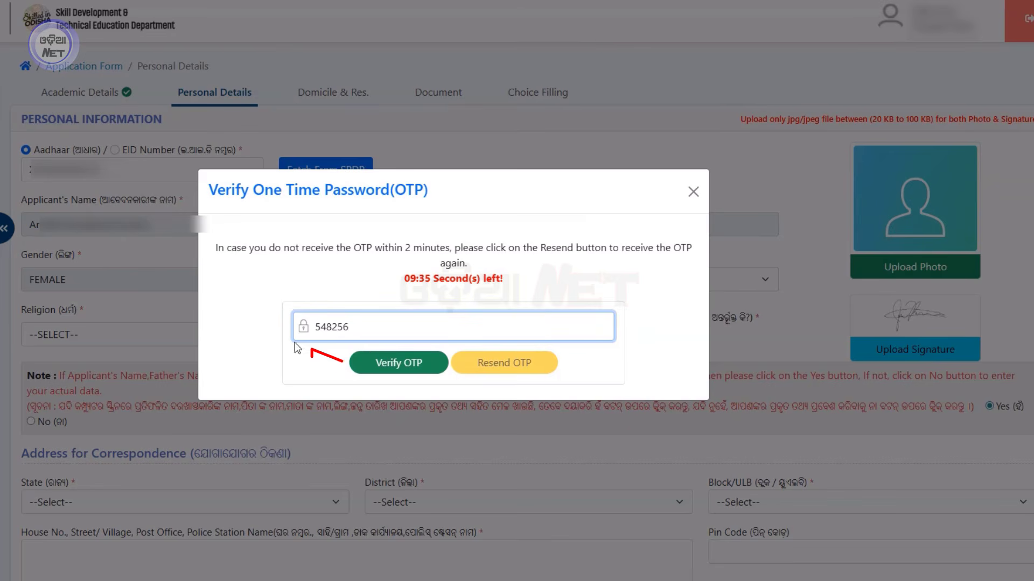
{"action": "left_click", "coordinate": [399, 364]}
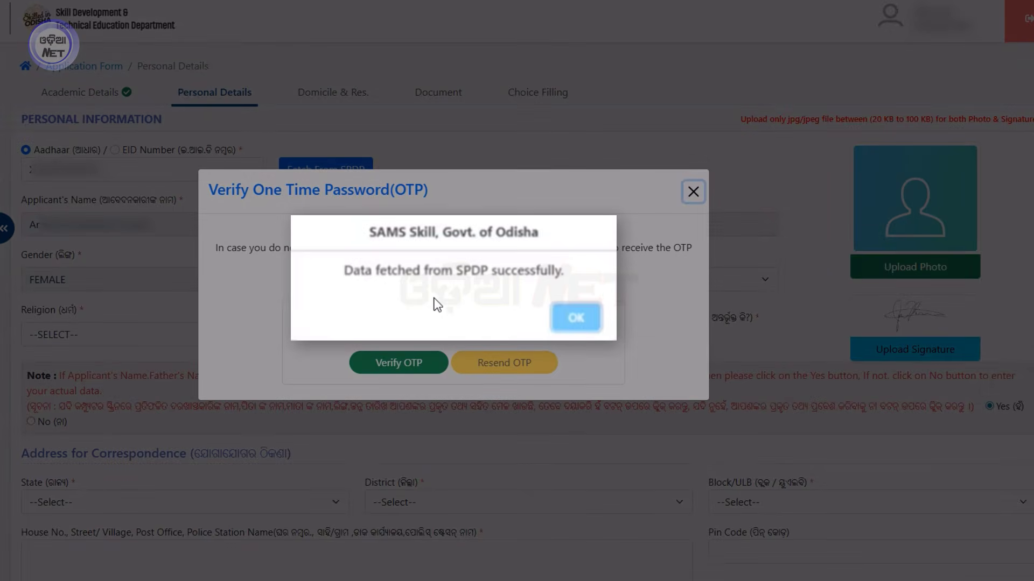
{"action": "left_click", "coordinate": [572, 321]}
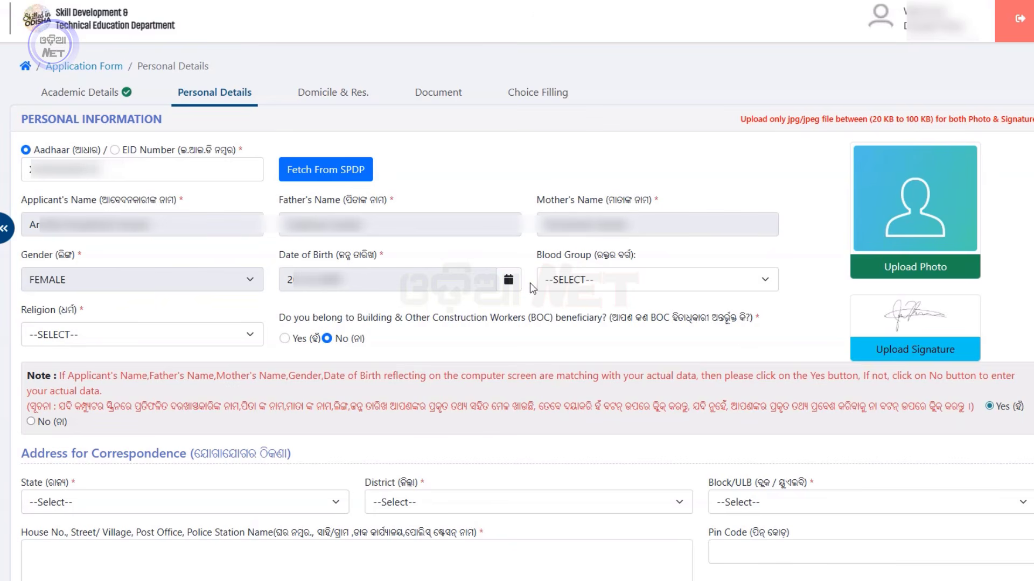
Step: Leave the blood group unselected, set the religion to HINDU, and answer No to the BOC beneficiary question
{"action": "left_click", "coordinate": [676, 293]}
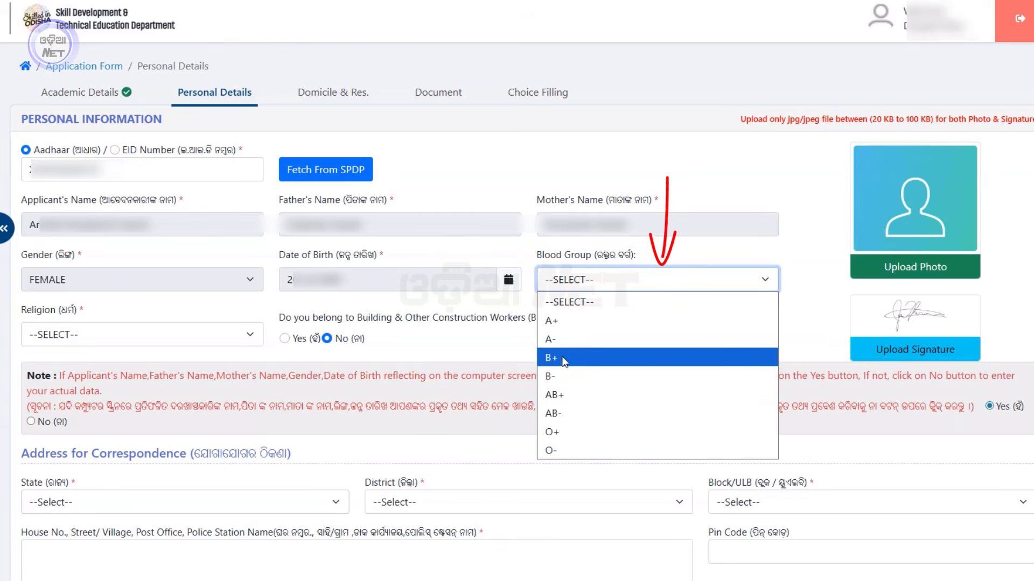
{"action": "left_click", "coordinate": [796, 284]}
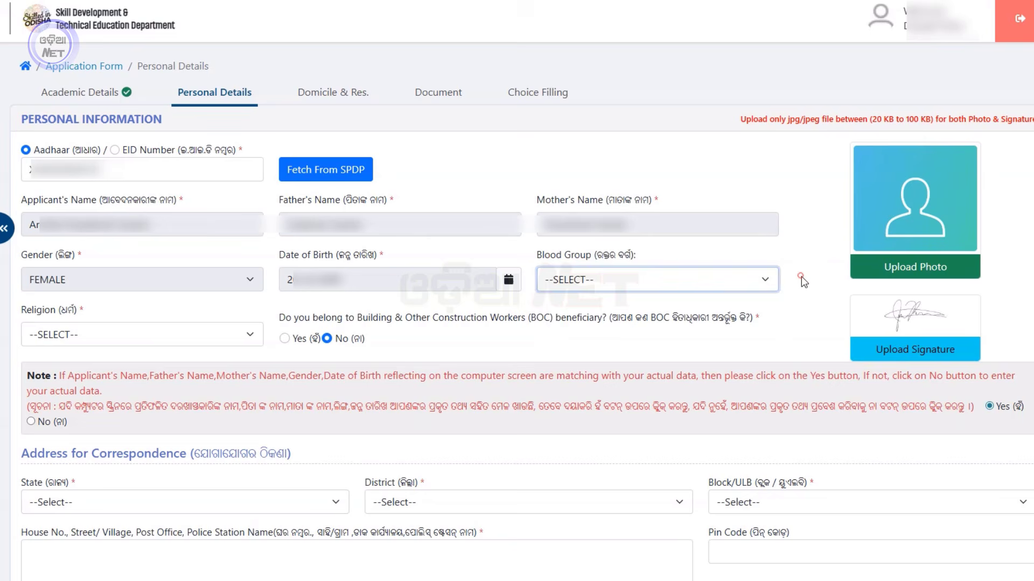
{"action": "left_click", "coordinate": [109, 334]}
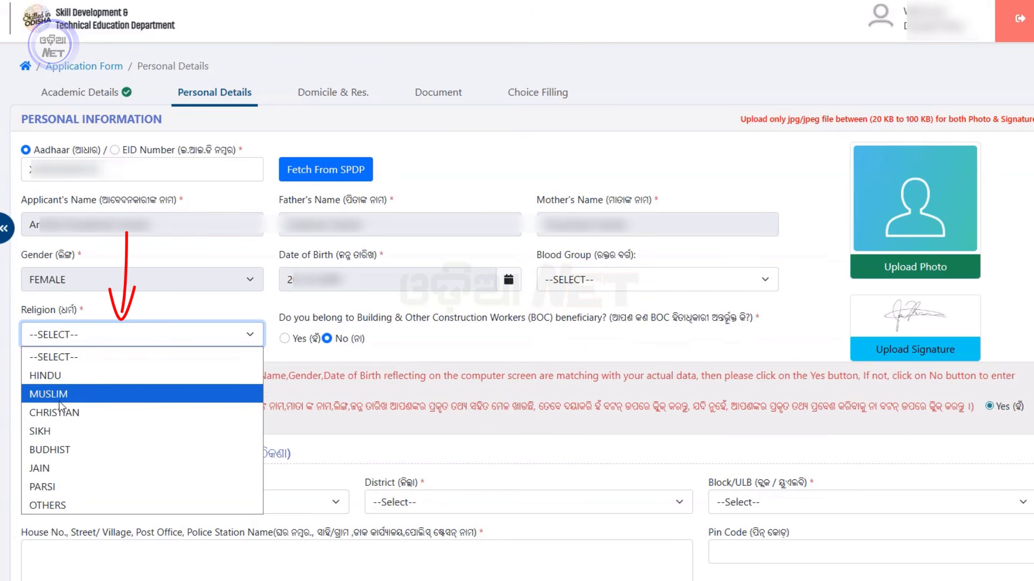
{"action": "left_click", "coordinate": [49, 376]}
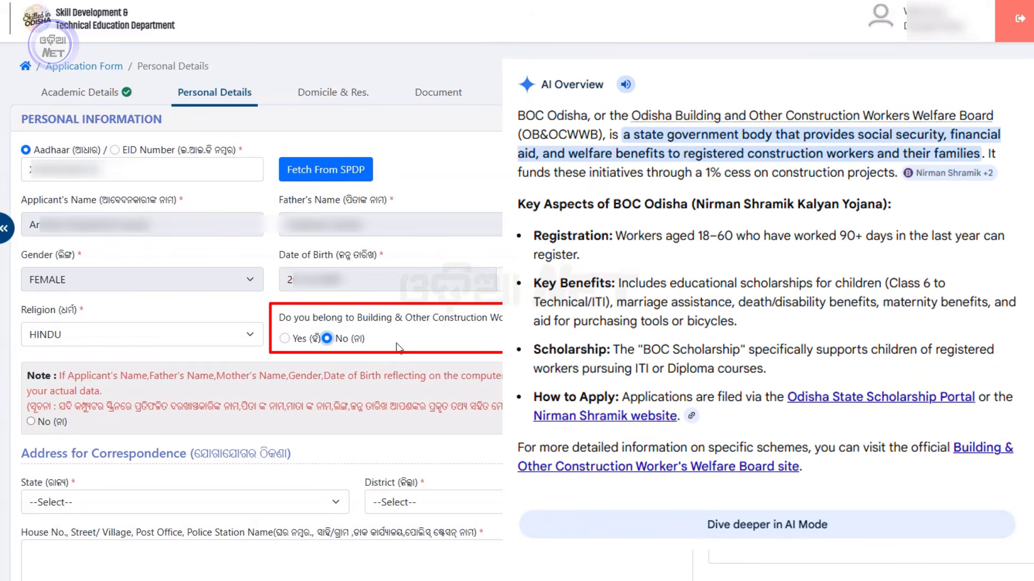
{"action": "left_click", "coordinate": [328, 338]}
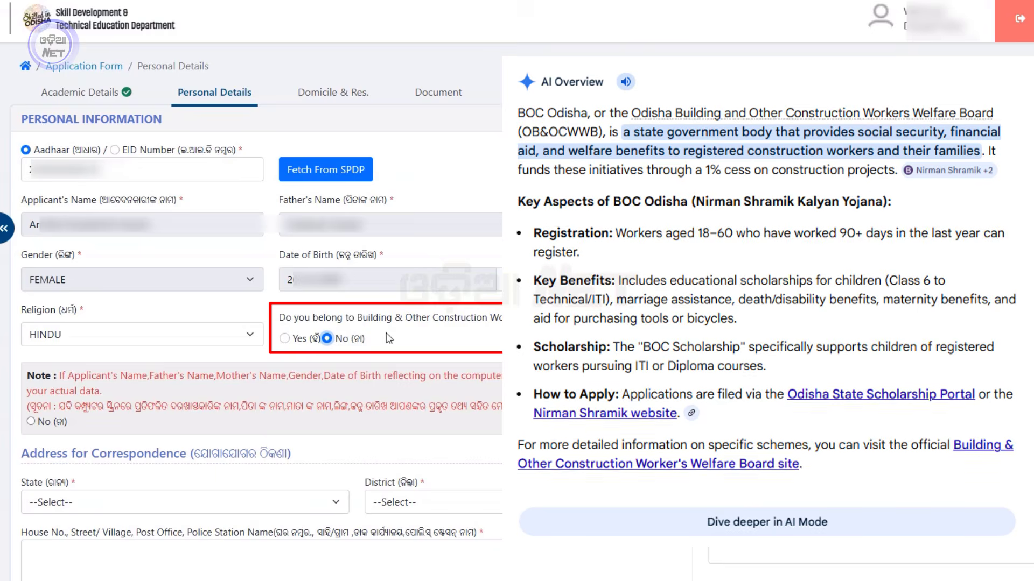
{"action": "left_click", "coordinate": [284, 339]}
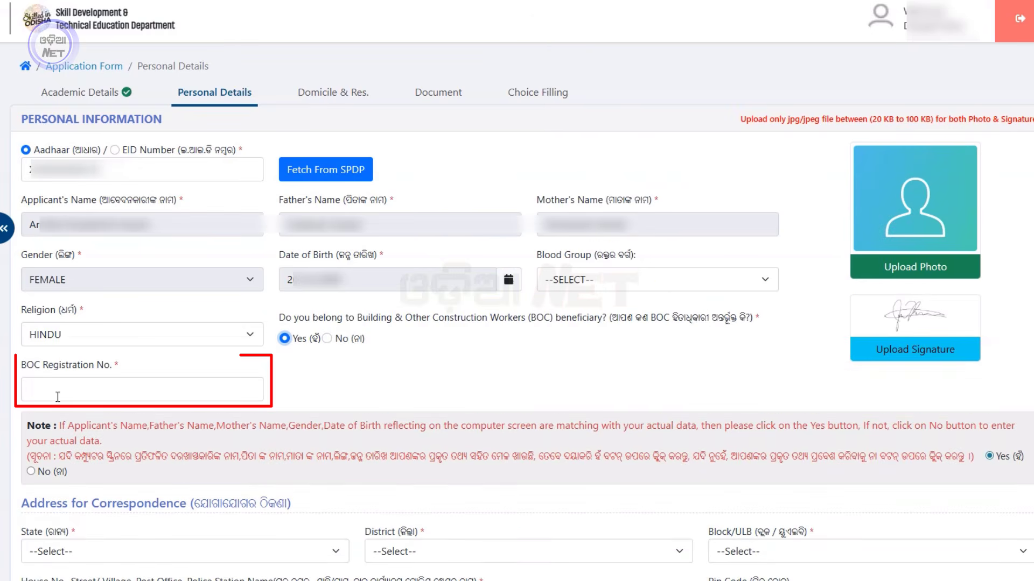
{"action": "left_click", "coordinate": [31, 396]}
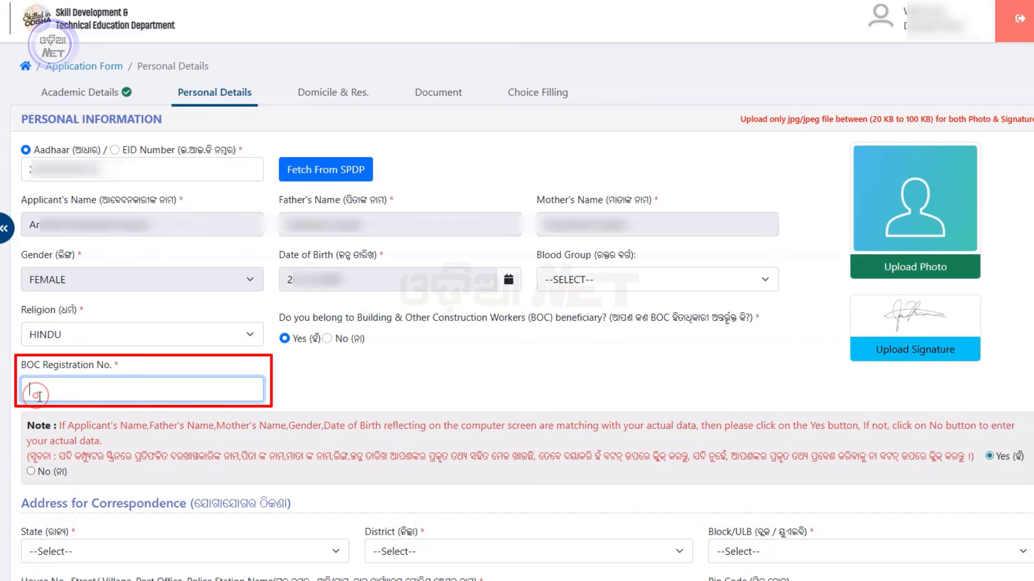
{"action": "left_click", "coordinate": [328, 339]}
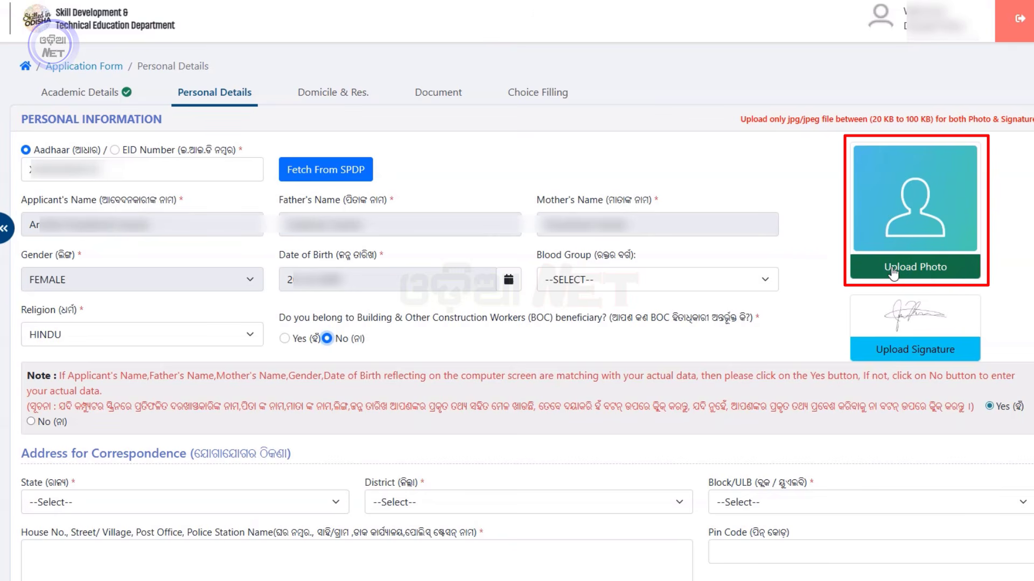
Step: Upload the applicant's photo and signature images to the personal information form
{"action": "left_click", "coordinate": [916, 264]}
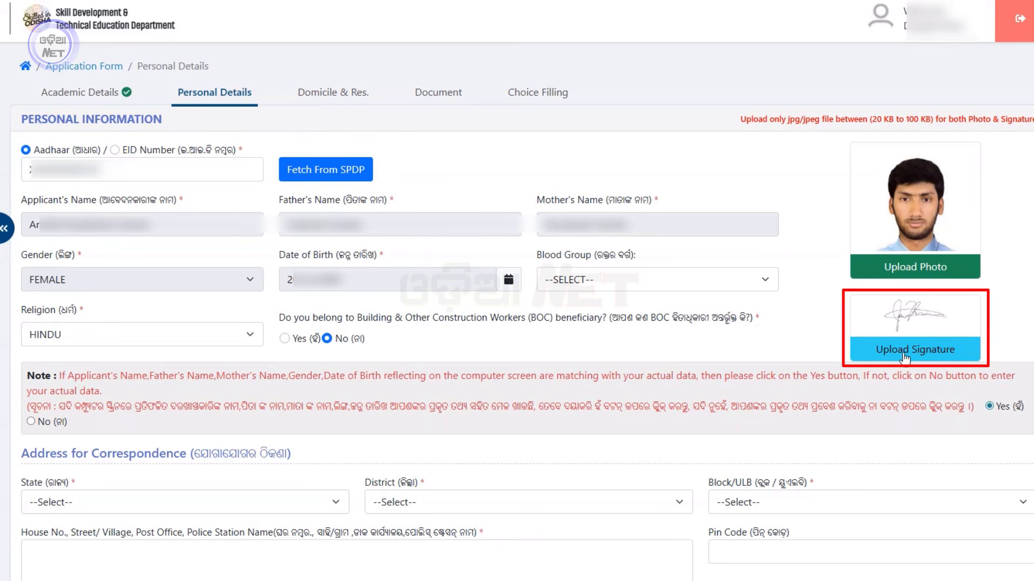
{"action": "left_click", "coordinate": [925, 350]}
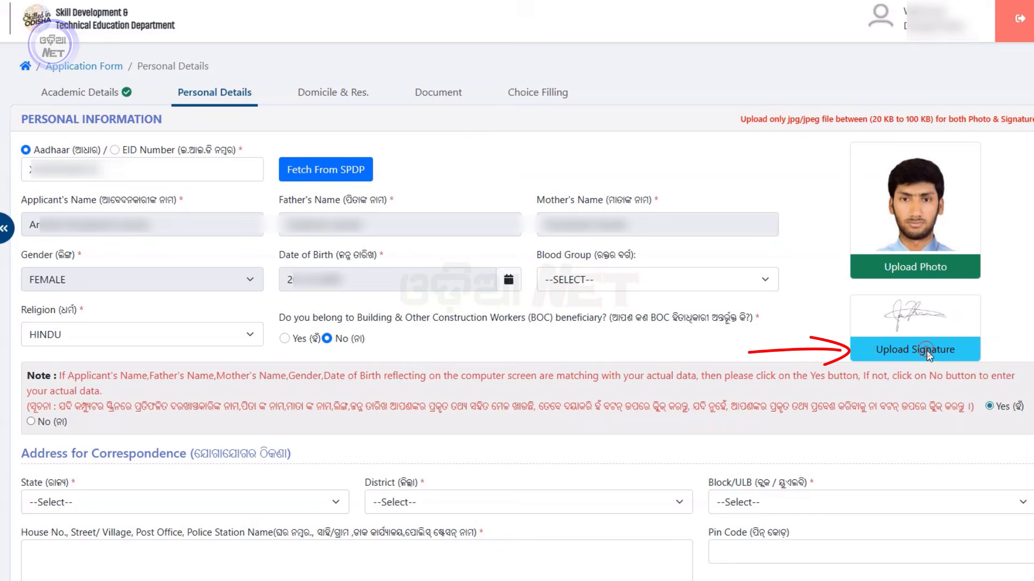
{"action": "left_click", "coordinate": [328, 251]}
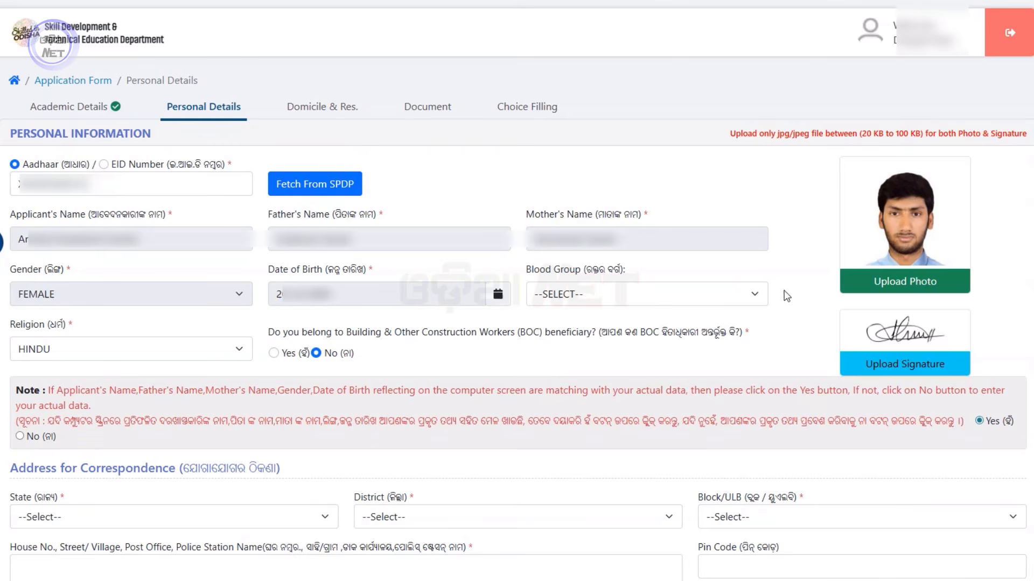
Step: Set the correspondence address to state ODISHA, district BALASORE and block JALESWAR
{"action": "scroll", "coordinate": [793, 311], "scroll_direction": "down", "scroll_amount": 6}
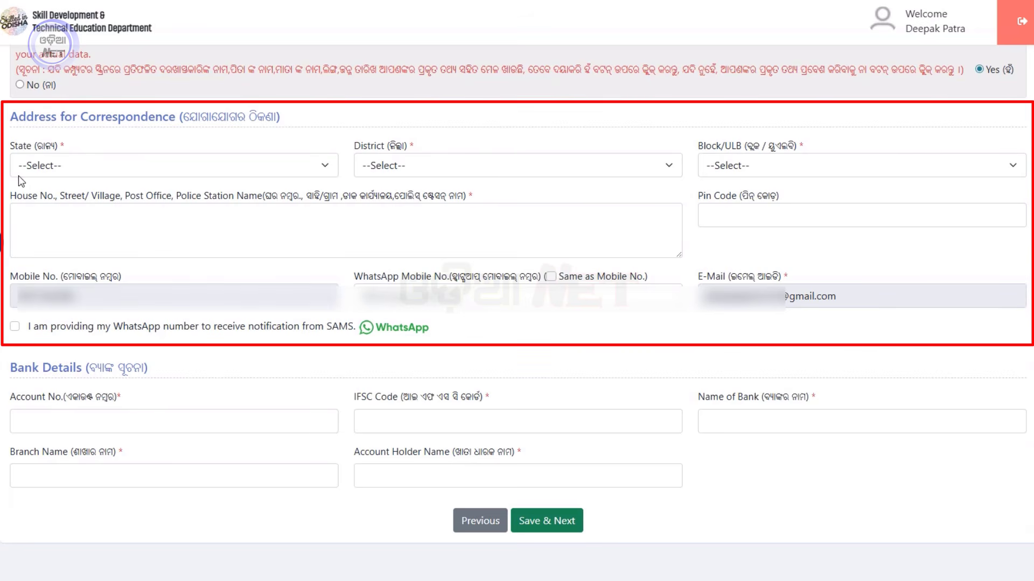
{"action": "left_click", "coordinate": [273, 169]}
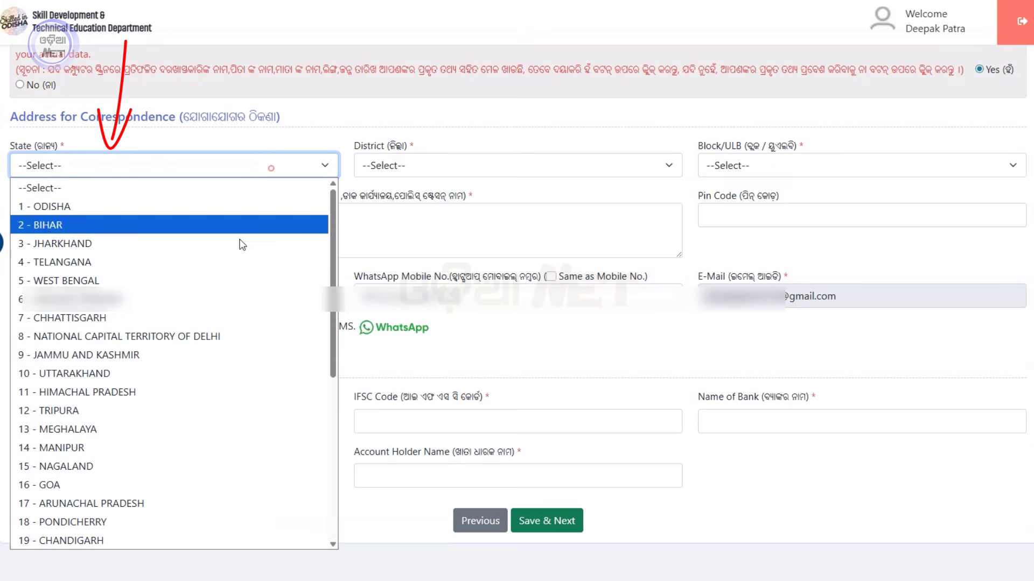
{"action": "left_click", "coordinate": [151, 207]}
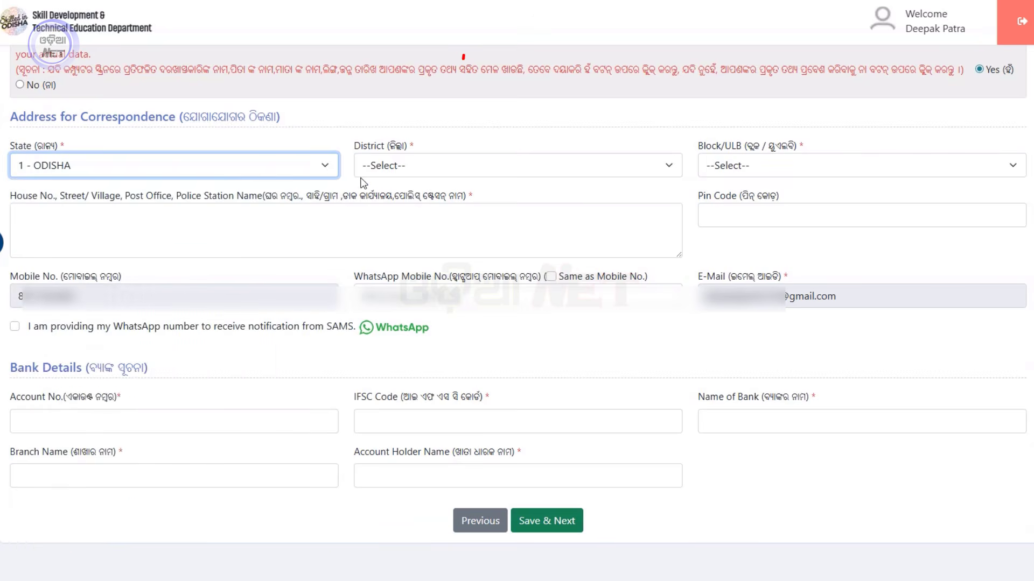
{"action": "left_click", "coordinate": [436, 166]}
{"action": "left_click", "coordinate": [417, 226]}
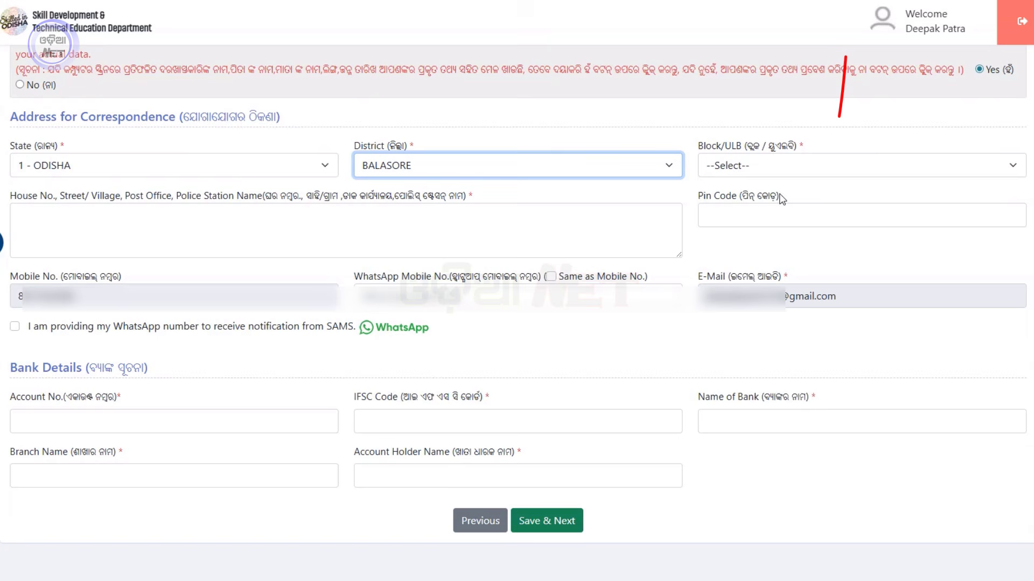
{"action": "left_click", "coordinate": [771, 171]}
{"action": "left_click", "coordinate": [759, 429]}
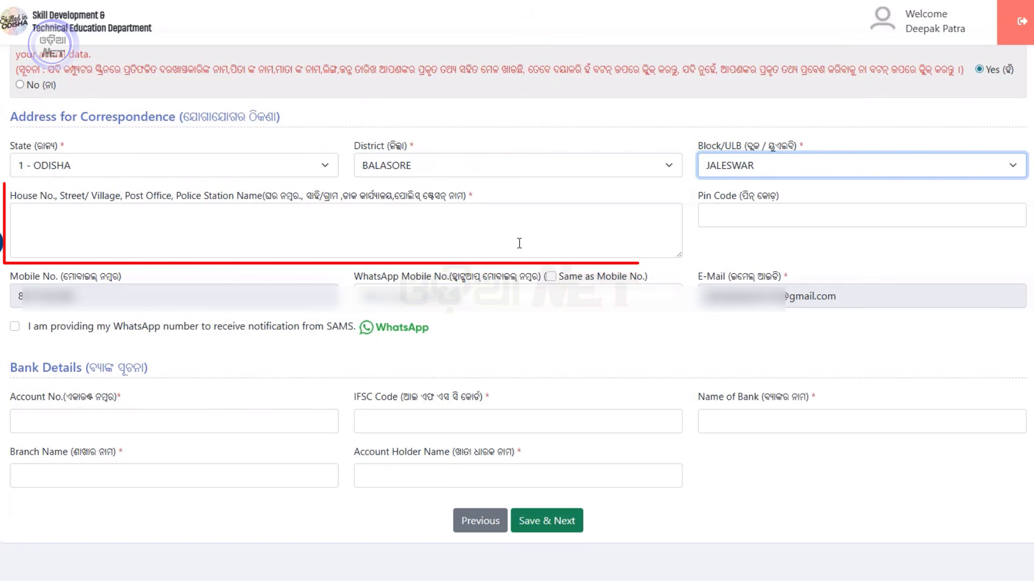
Step: Enter the applicant's village and post office address and the postal code in the correspondence address
{"action": "left_click", "coordinate": [63, 216]}
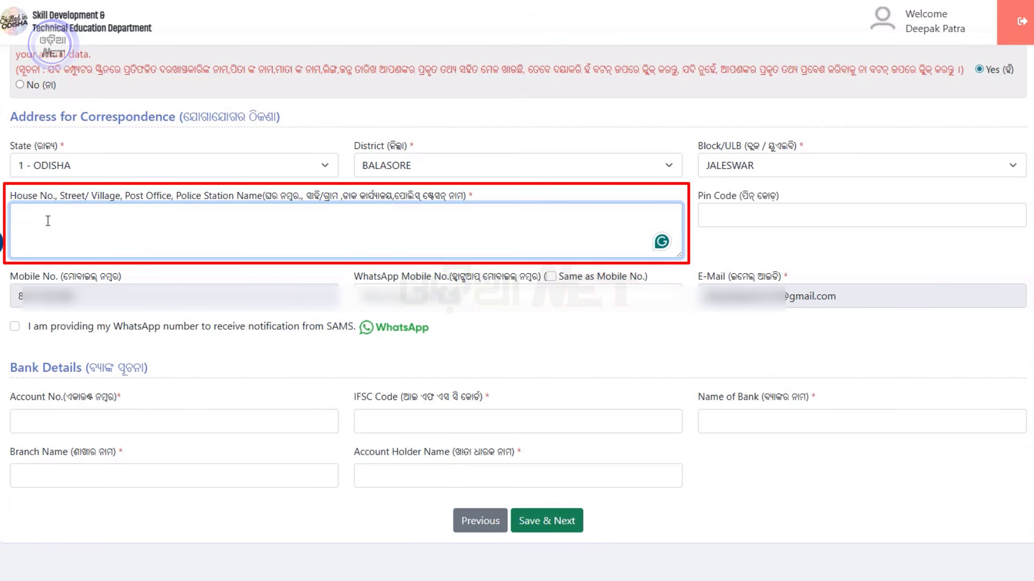
{"action": "type", "text": "NS"}
{"action": "key", "text": "BackSpace"}
{"action": "type", "text": "A"}
{"action": "type", "text": "AGAR, JALESWAR"}
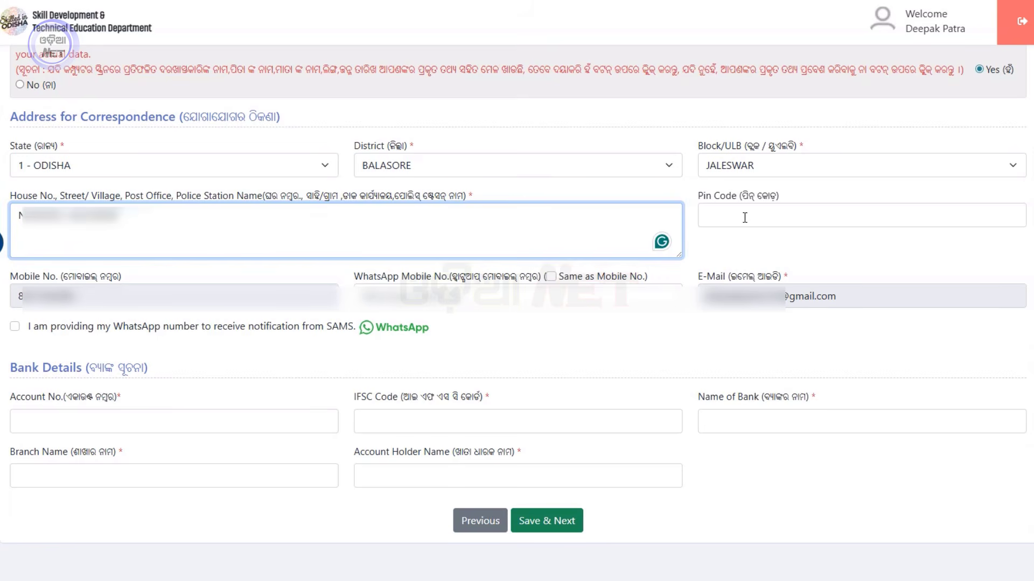
{"action": "left_click", "coordinate": [744, 217]}
{"action": "type", "text": "756032"}
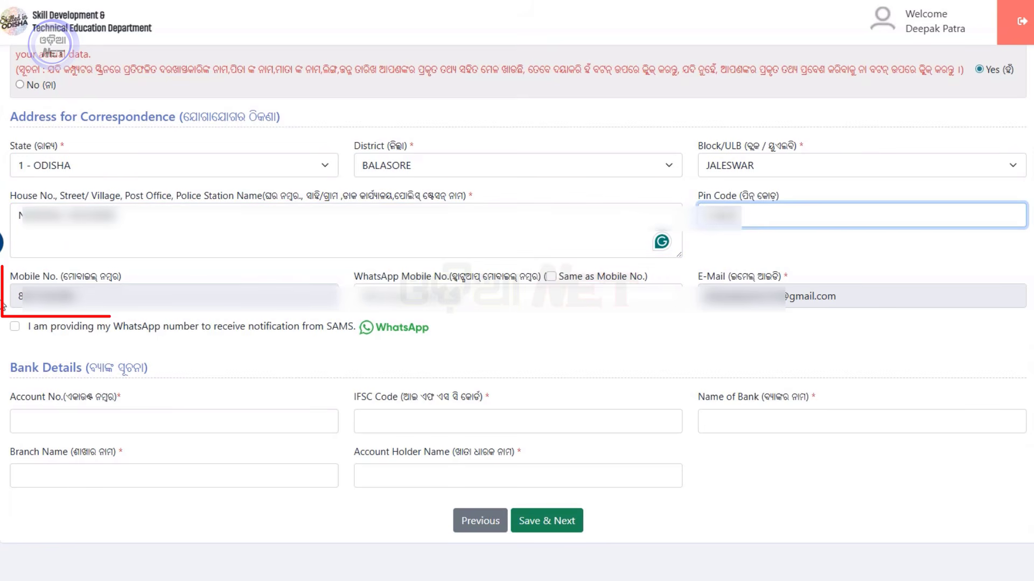
Step: Mark the WhatsApp number as the same as the mobile number and opt in to WhatsApp notifications from SAMS
{"action": "left_click", "coordinate": [147, 271]}
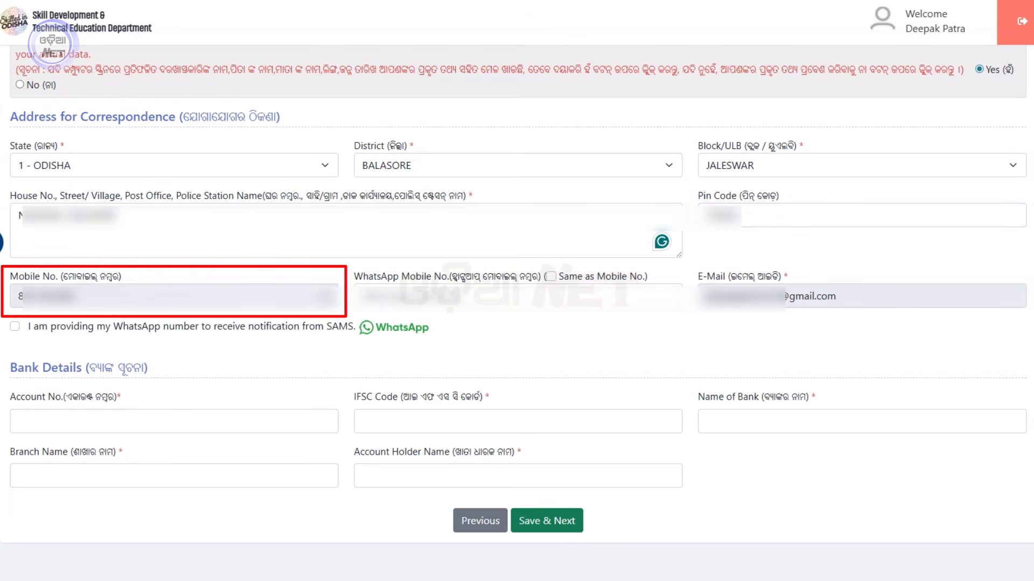
{"action": "left_click", "coordinate": [378, 296]}
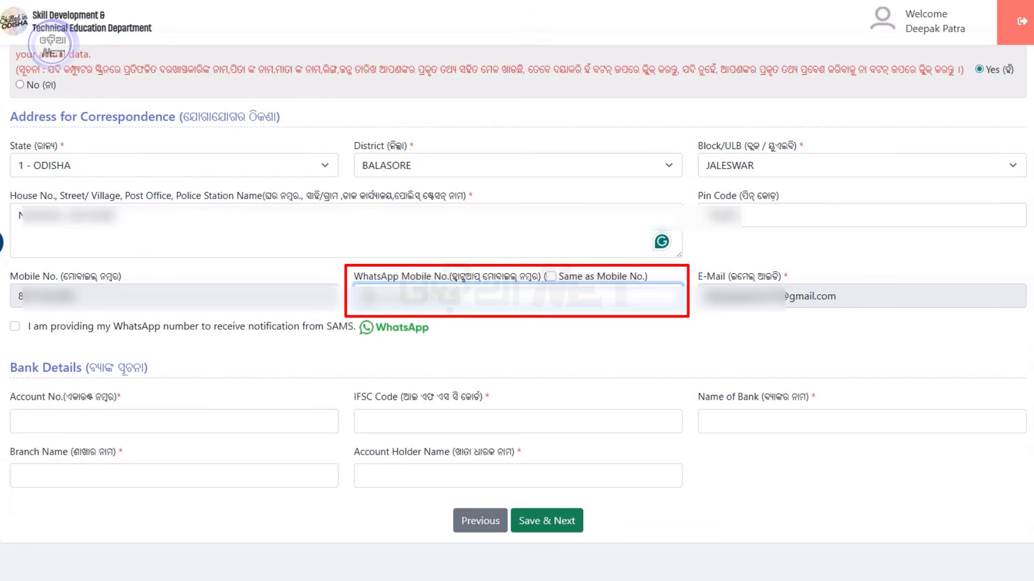
{"action": "left_click", "coordinate": [551, 278]}
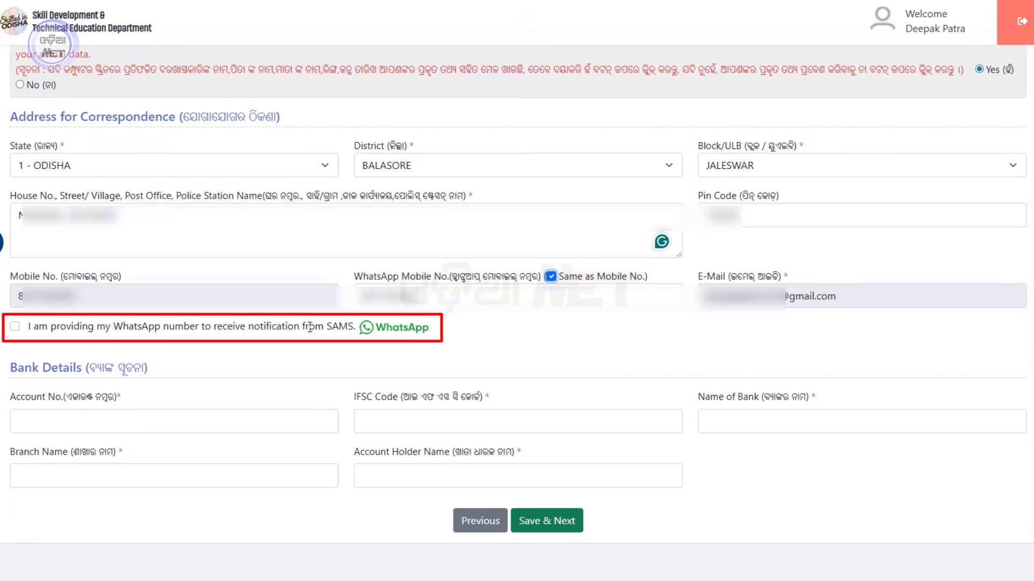
{"action": "left_click", "coordinate": [14, 326]}
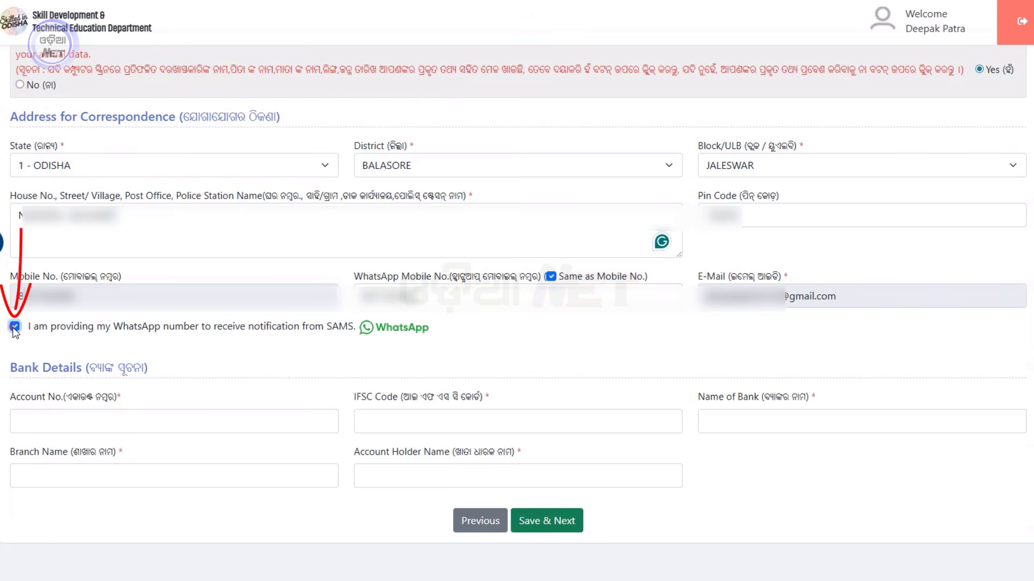
Step: Fill in the bank details with the account number, IFSC code SBIN0006081 and the account holder's name
{"action": "left_click", "coordinate": [63, 420]}
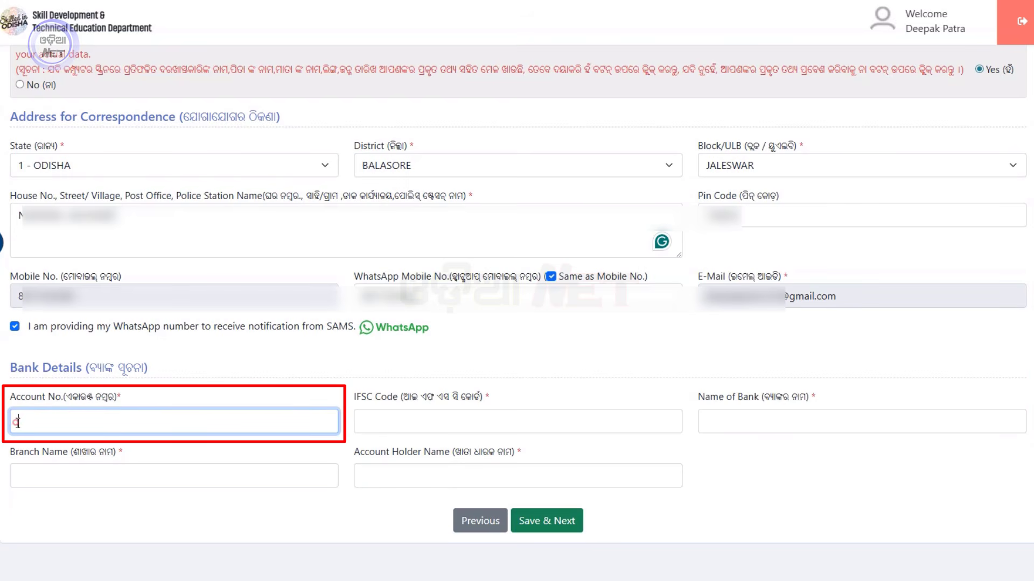
{"action": "type", "text": "12"}
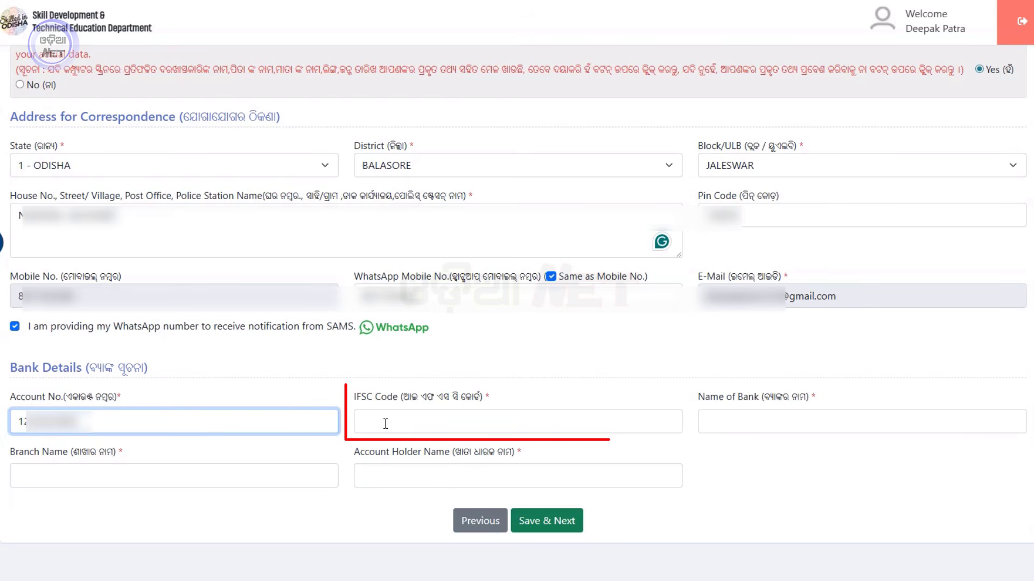
{"action": "left_click", "coordinate": [419, 418]}
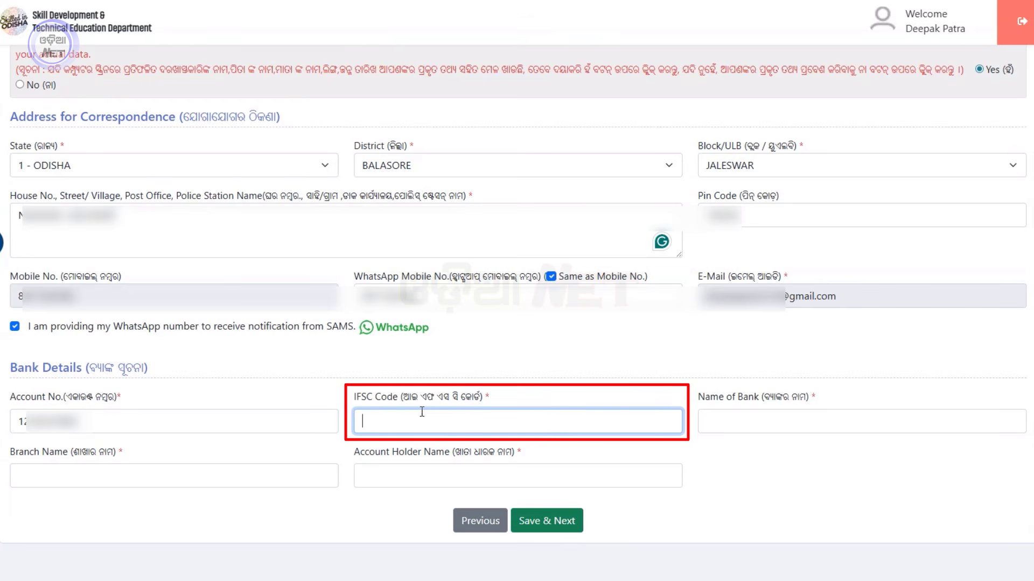
{"action": "type", "text": "SBIN0006081"}
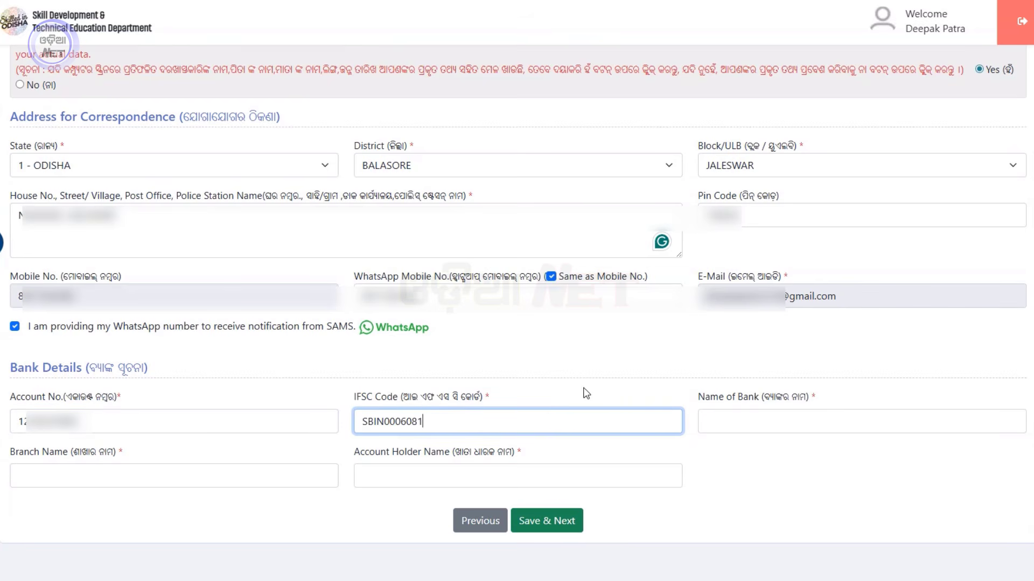
{"action": "left_click", "coordinate": [587, 388]}
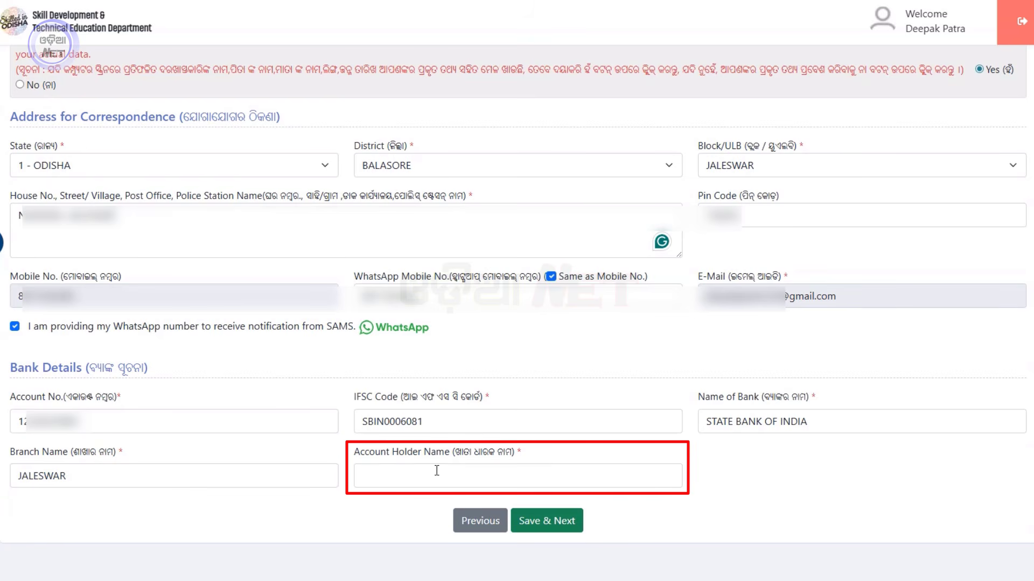
{"action": "left_click", "coordinate": [385, 482]}
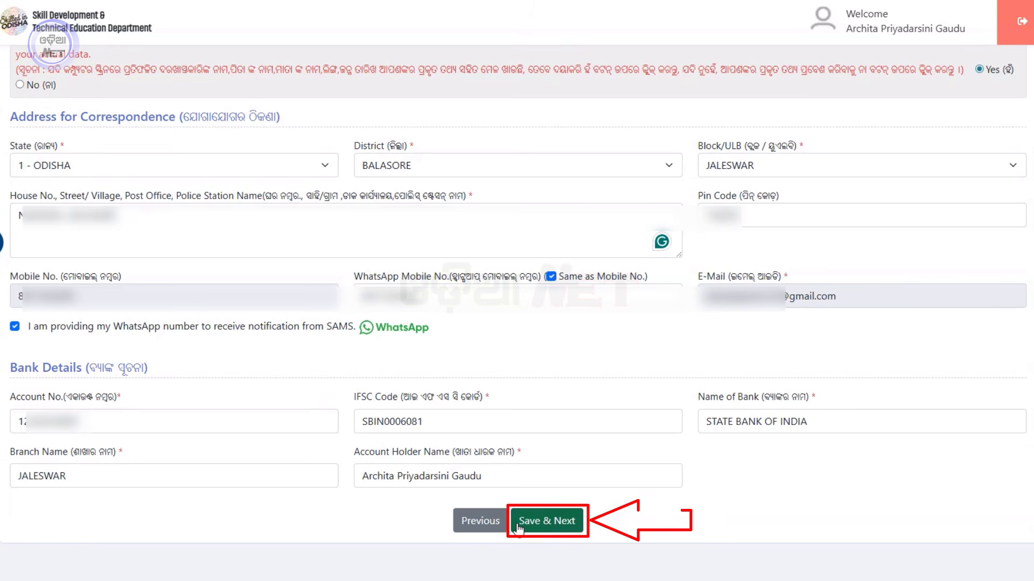
Step: Save the personal information, confirm it, and continue to the domicile and reservation details
{"action": "left_click", "coordinate": [566, 530]}
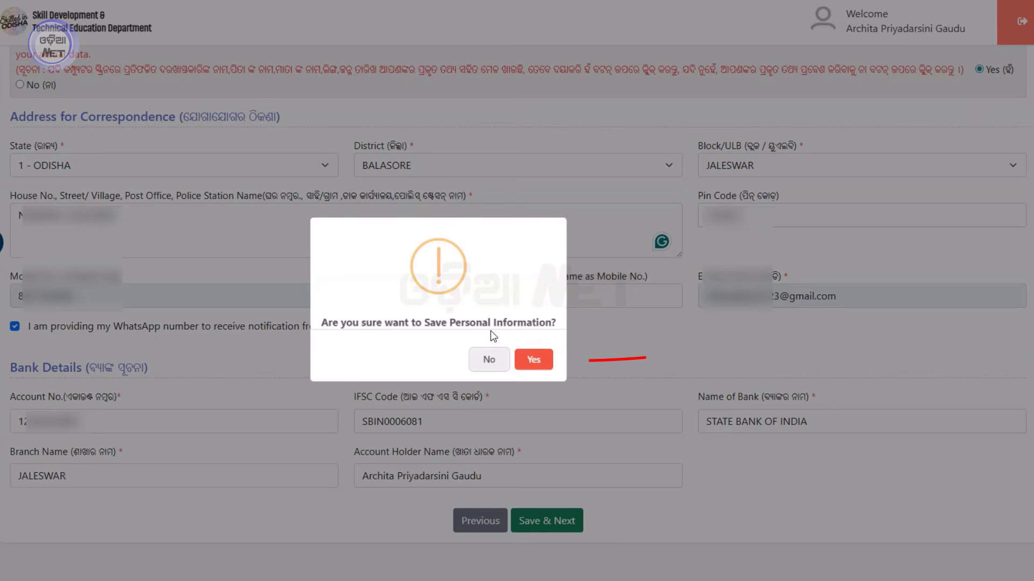
{"action": "left_click", "coordinate": [547, 363]}
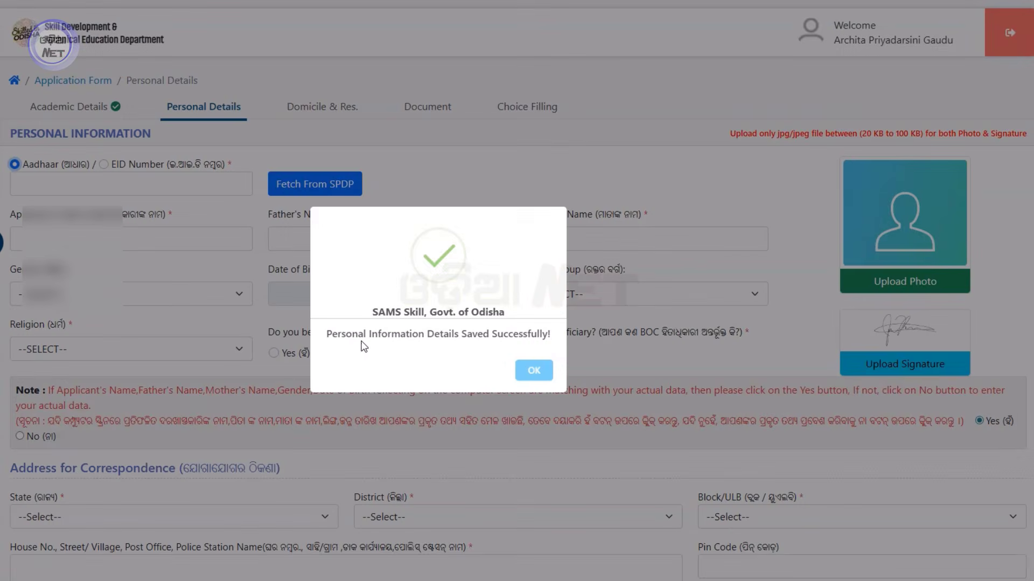
{"action": "left_click", "coordinate": [536, 373]}
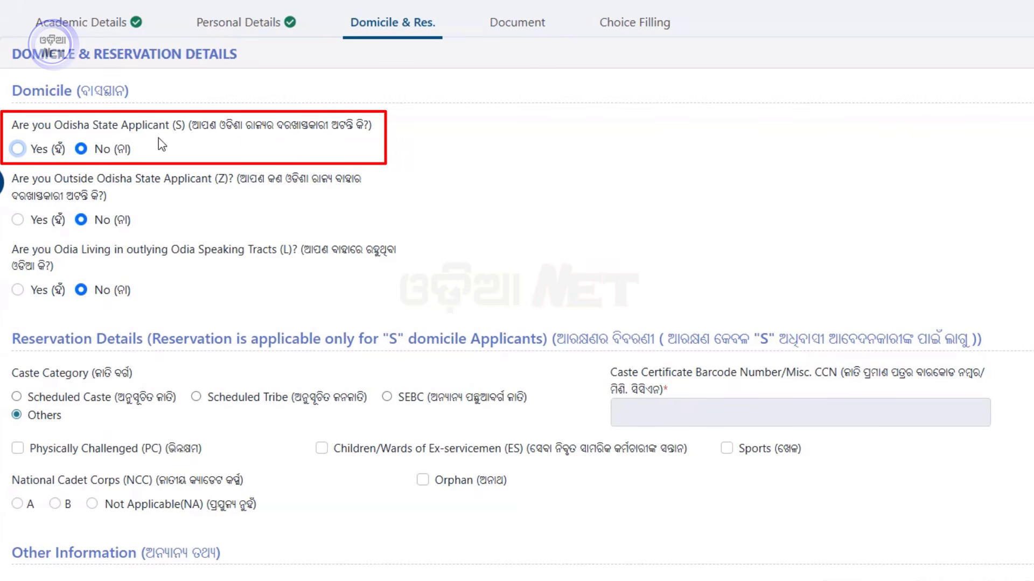
Step: Answer Yes for Odisha State Applicant and No for both Outside Odisha and outlying Odia Speaking Tracts
{"action": "left_click", "coordinate": [18, 150]}
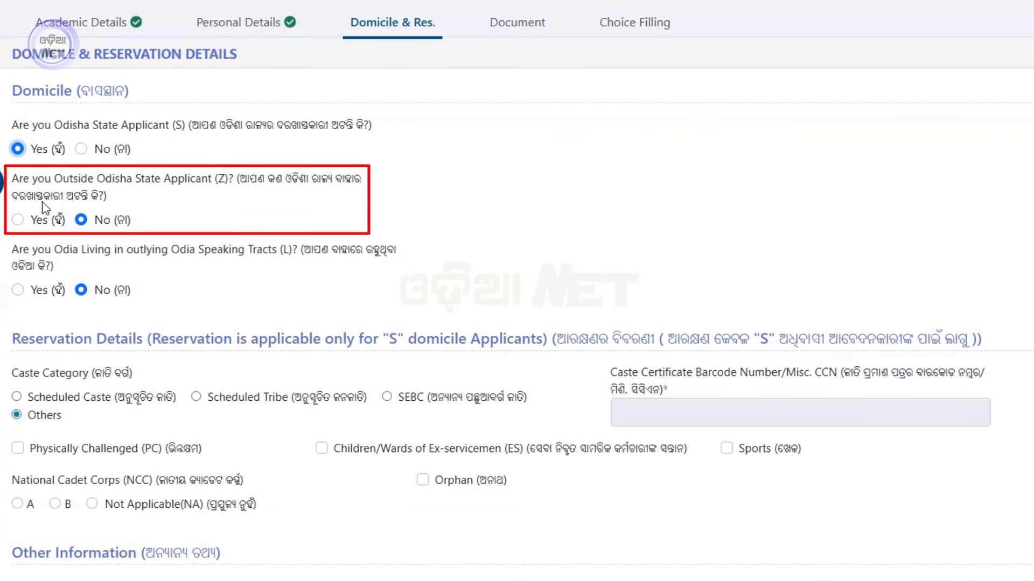
{"action": "left_click", "coordinate": [81, 219]}
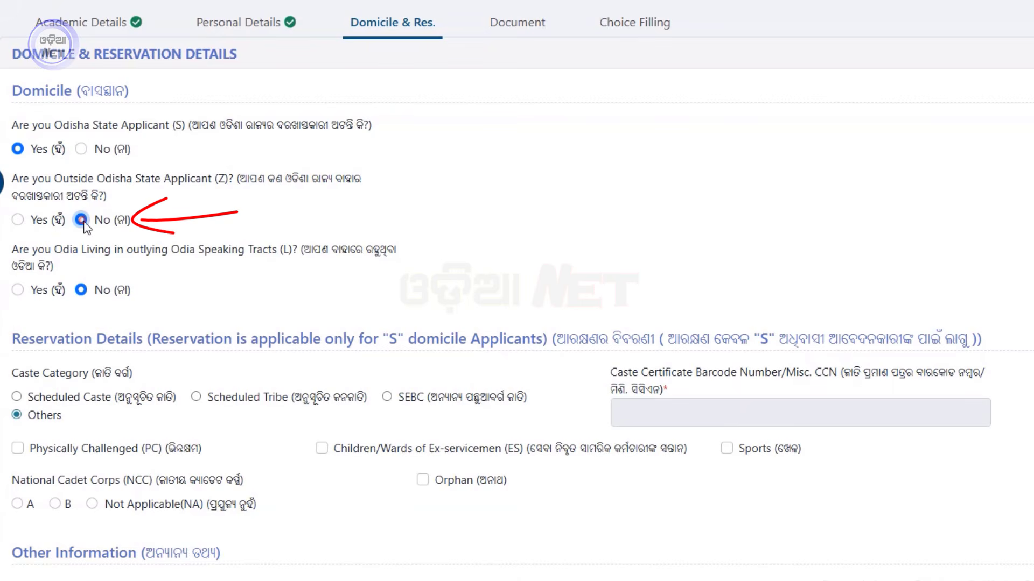
{"action": "left_click", "coordinate": [81, 289]}
Step: Try the Scheduled Caste, Scheduled Tribe and SEBC options, and settle on Others as the caste category
{"action": "scroll", "coordinate": [347, 267], "scroll_direction": "down", "scroll_amount": 3}
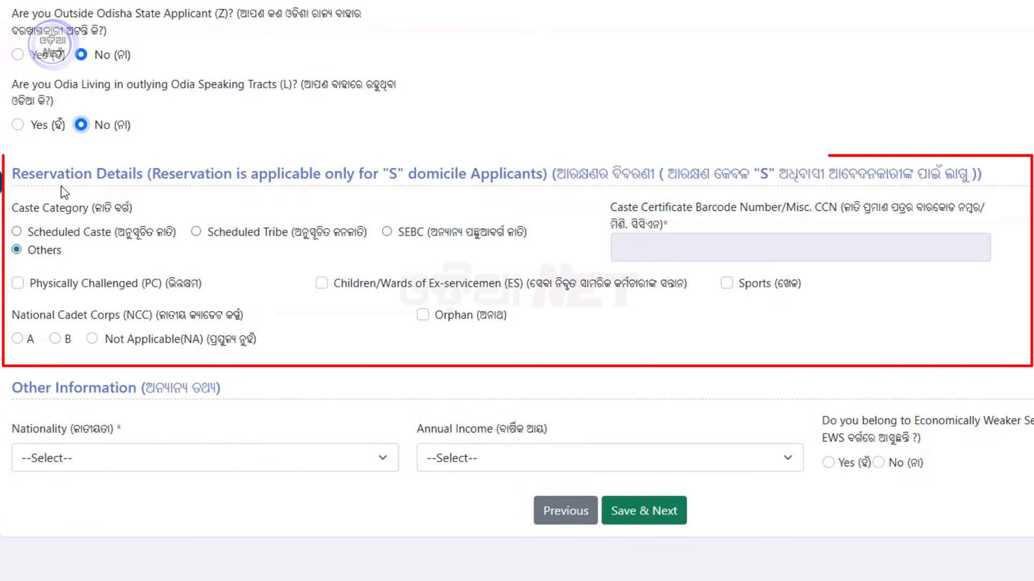
{"action": "left_click", "coordinate": [17, 233]}
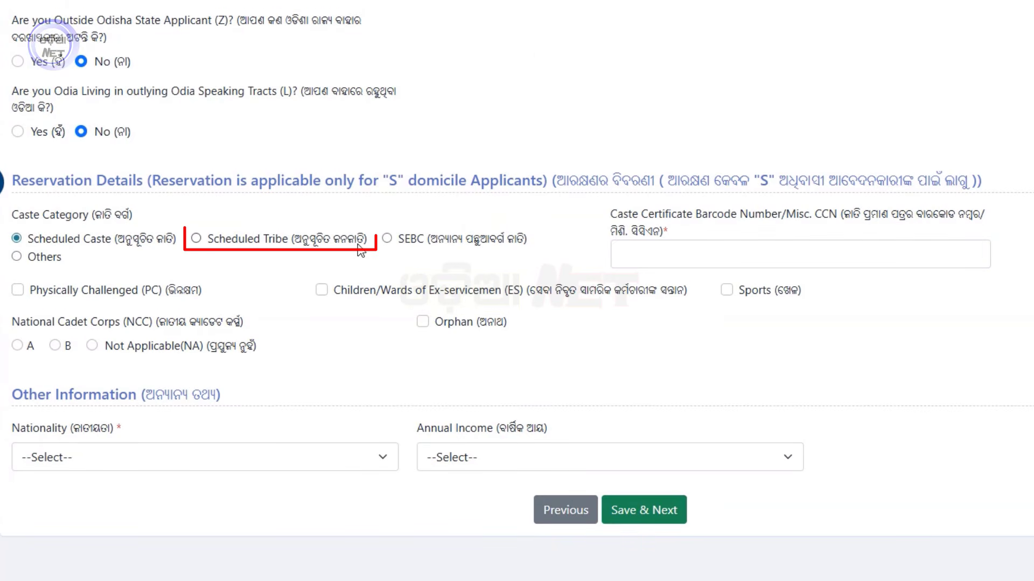
{"action": "left_click", "coordinate": [195, 238]}
{"action": "left_click", "coordinate": [387, 239]}
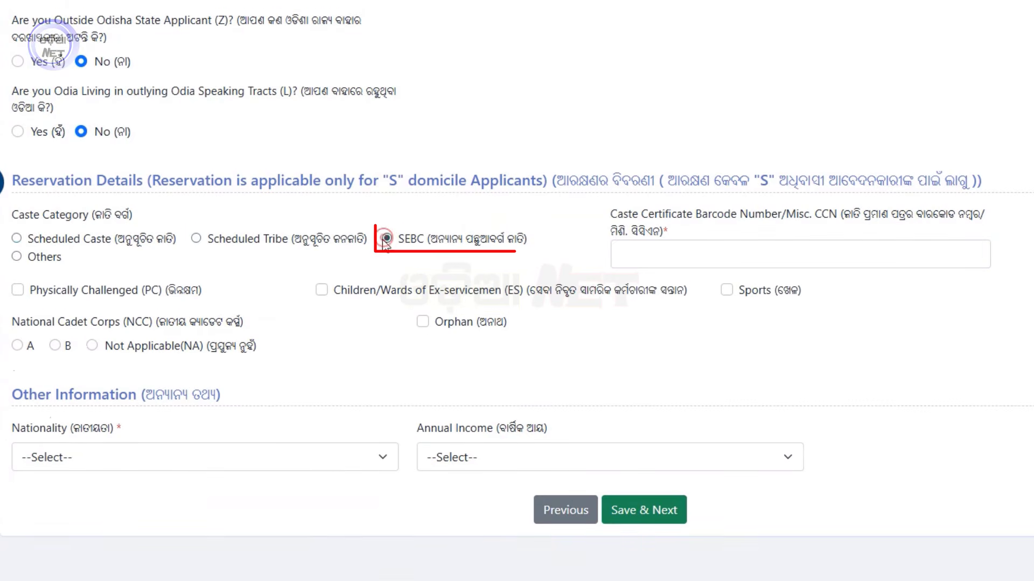
{"action": "left_click", "coordinate": [16, 258]}
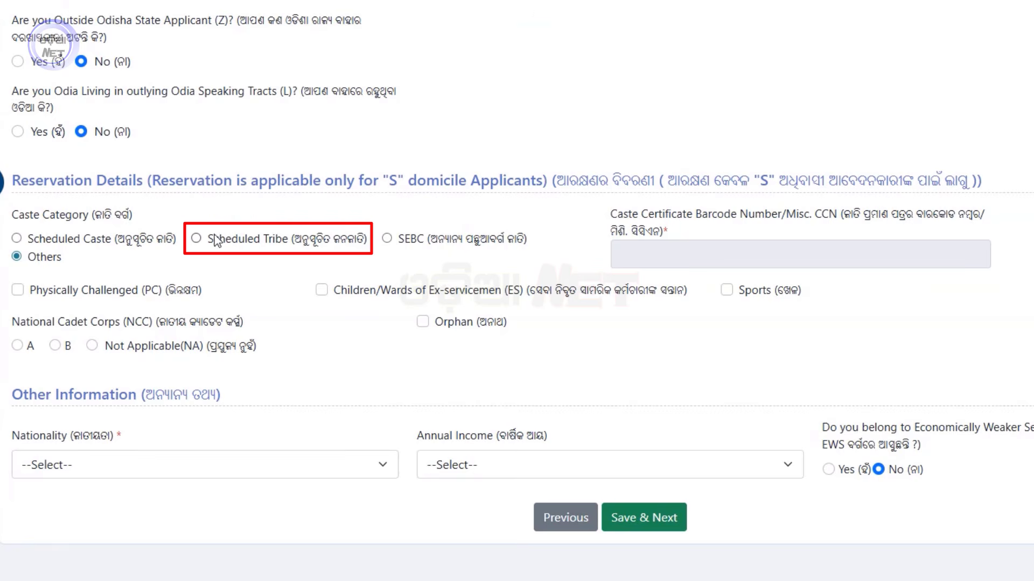
{"action": "left_click", "coordinate": [194, 240]}
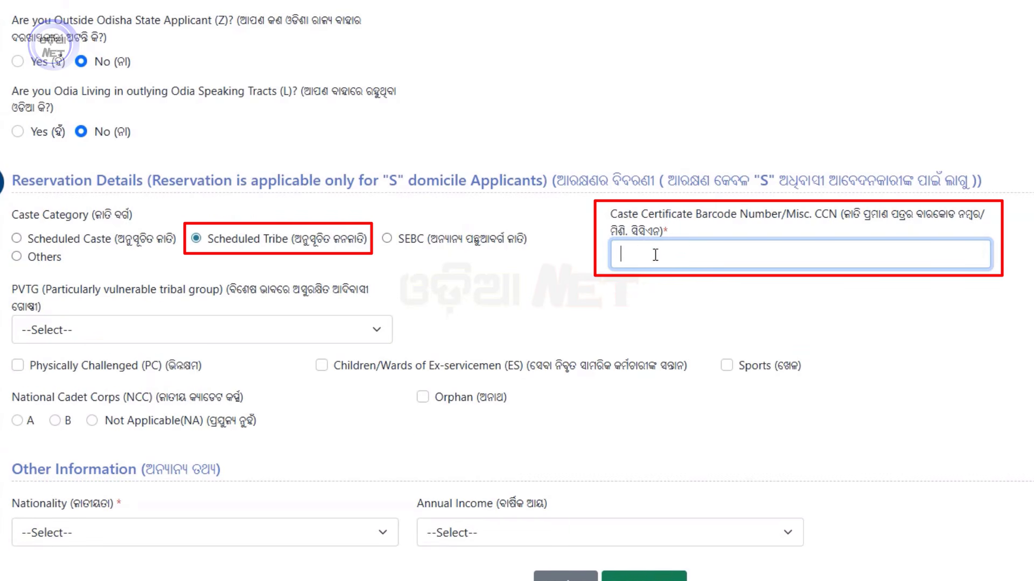
{"action": "left_click", "coordinate": [13, 256]}
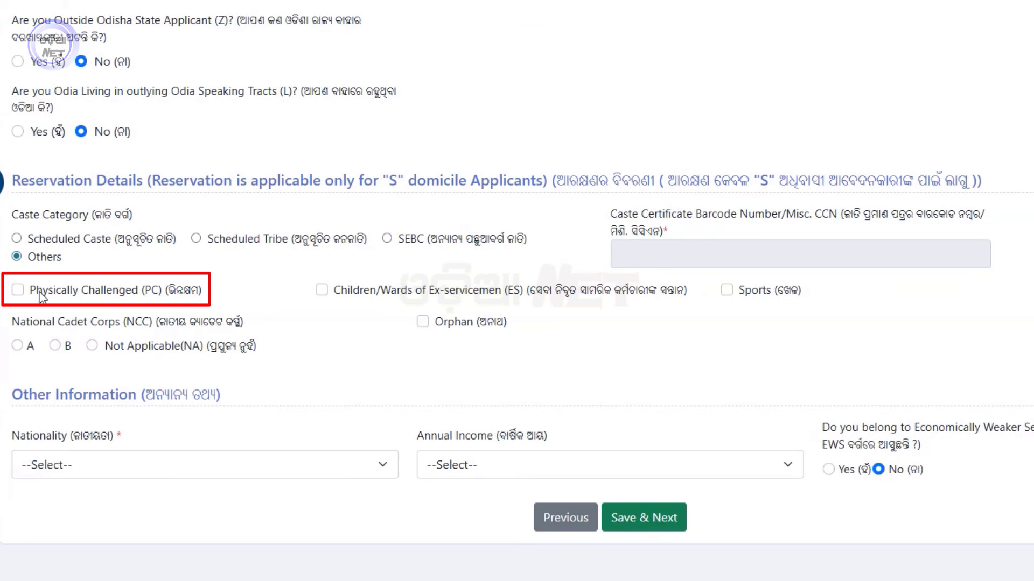
Step: Mark the applicant as Physically Challenged with type Permanent, category Knock Knee, percentage Between 40 and 60, and issuing authority UDID
{"action": "left_click", "coordinate": [17, 290]}
{"action": "left_click", "coordinate": [194, 457]}
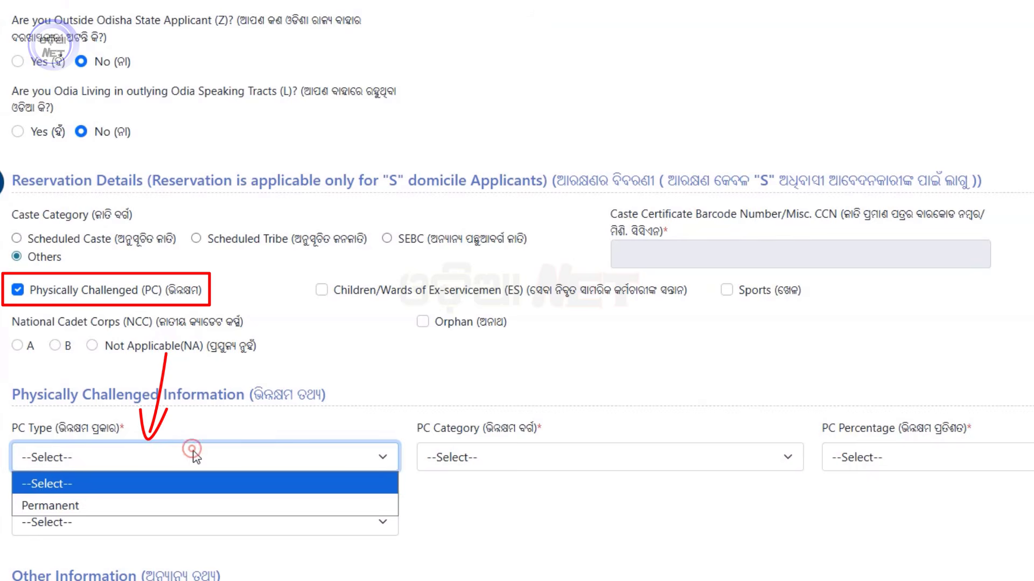
{"action": "left_click", "coordinate": [203, 504]}
{"action": "left_click", "coordinate": [504, 462]}
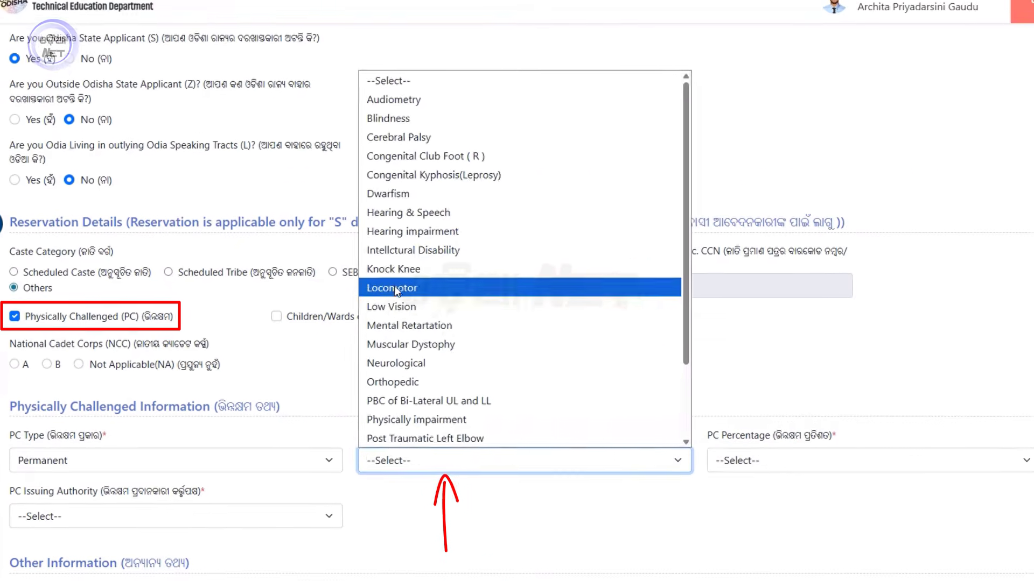
{"action": "left_click", "coordinate": [393, 269]}
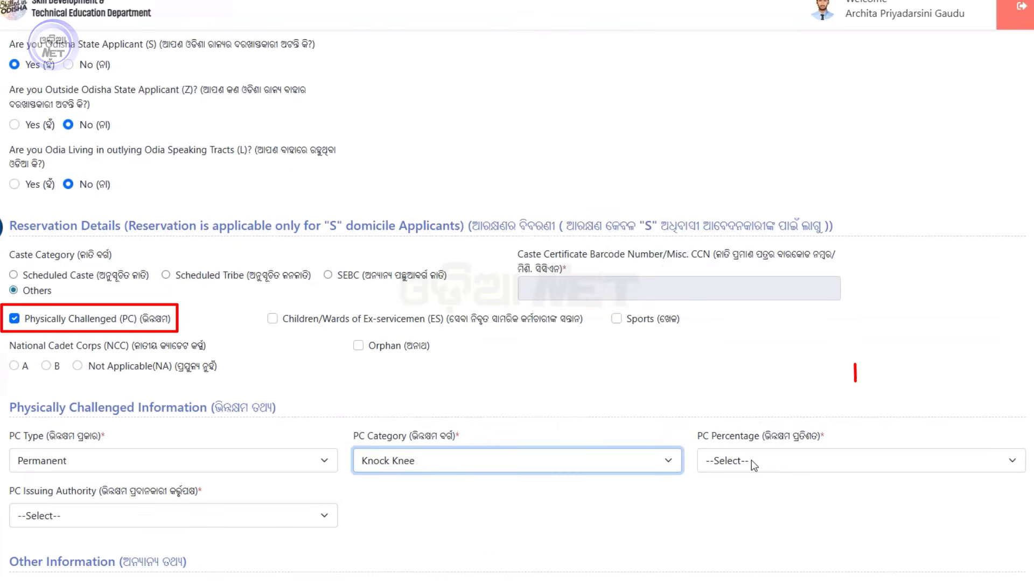
{"action": "left_click", "coordinate": [820, 460]}
{"action": "left_click", "coordinate": [773, 501]}
{"action": "left_click", "coordinate": [99, 517]}
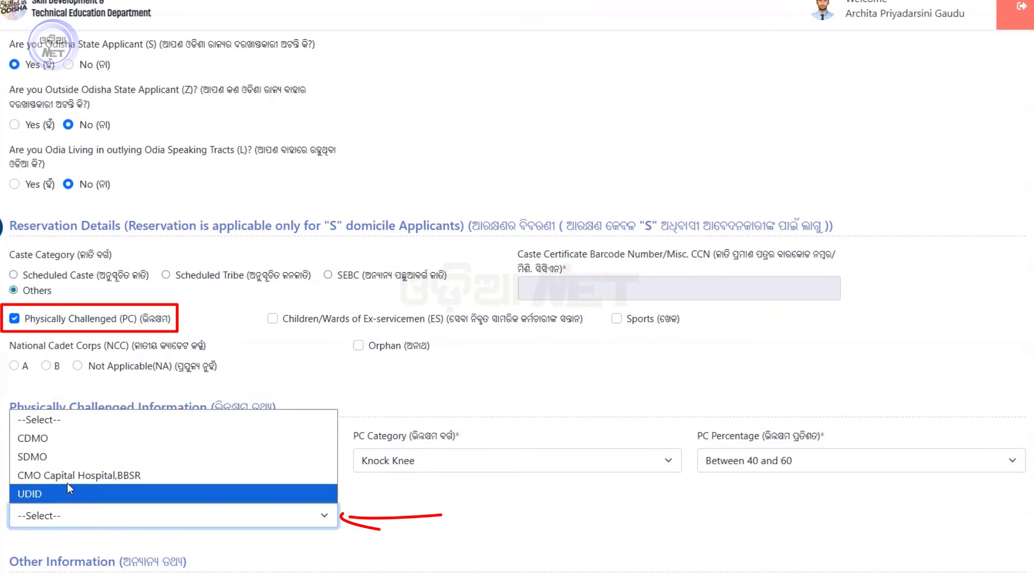
{"action": "left_click", "coordinate": [39, 492]}
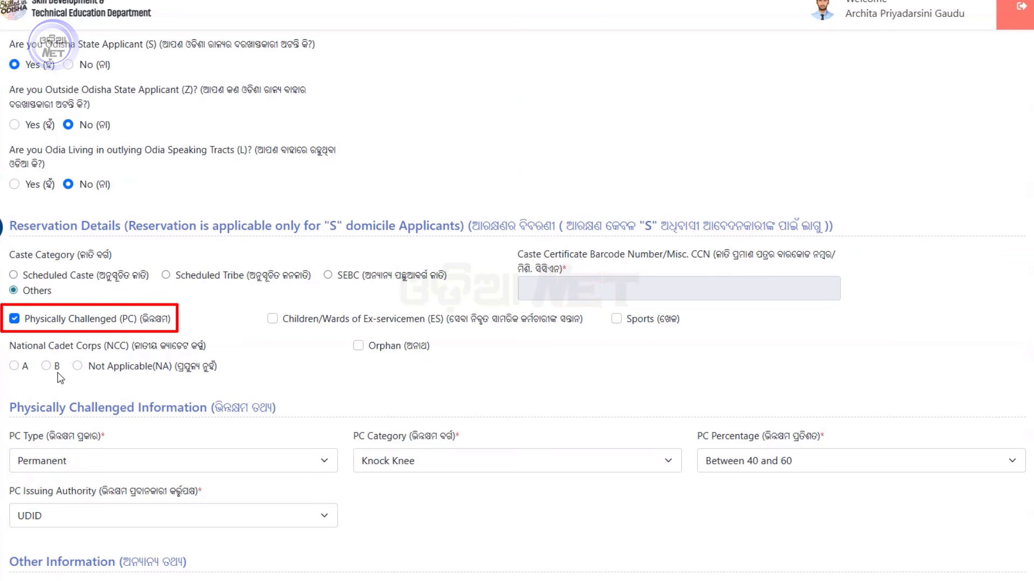
Step: Clear the Physically Challenged option and leave Children/Wards of Ex-servicemen and Sports unselected after trying them
{"action": "left_click", "coordinate": [14, 318]}
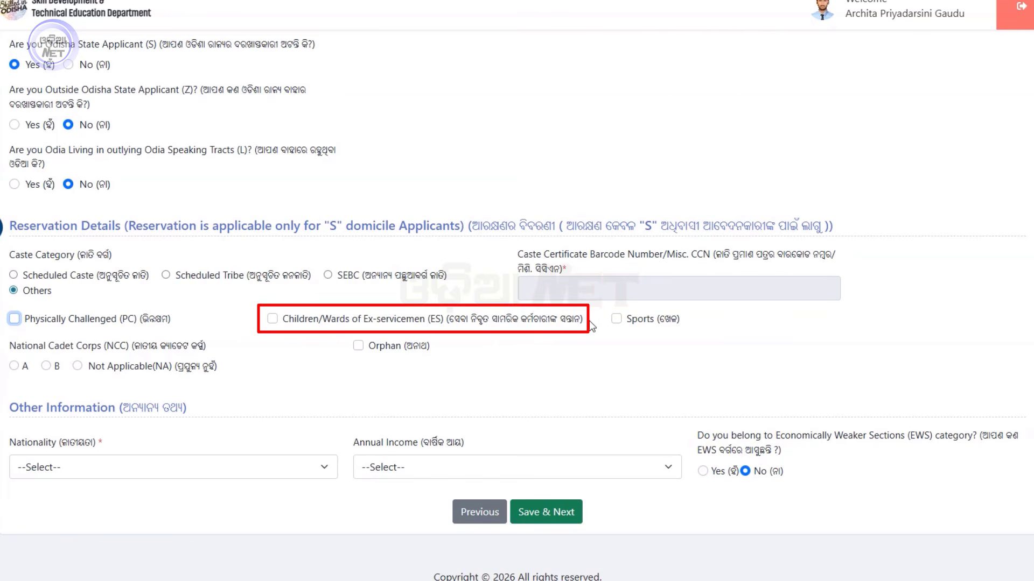
{"action": "left_click", "coordinate": [272, 320]}
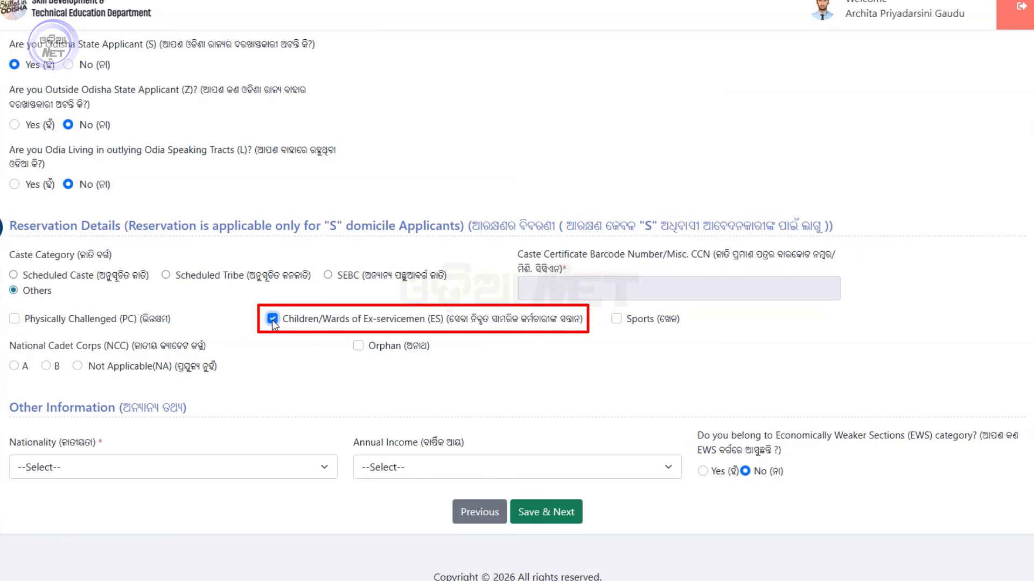
{"action": "left_click", "coordinate": [617, 319]}
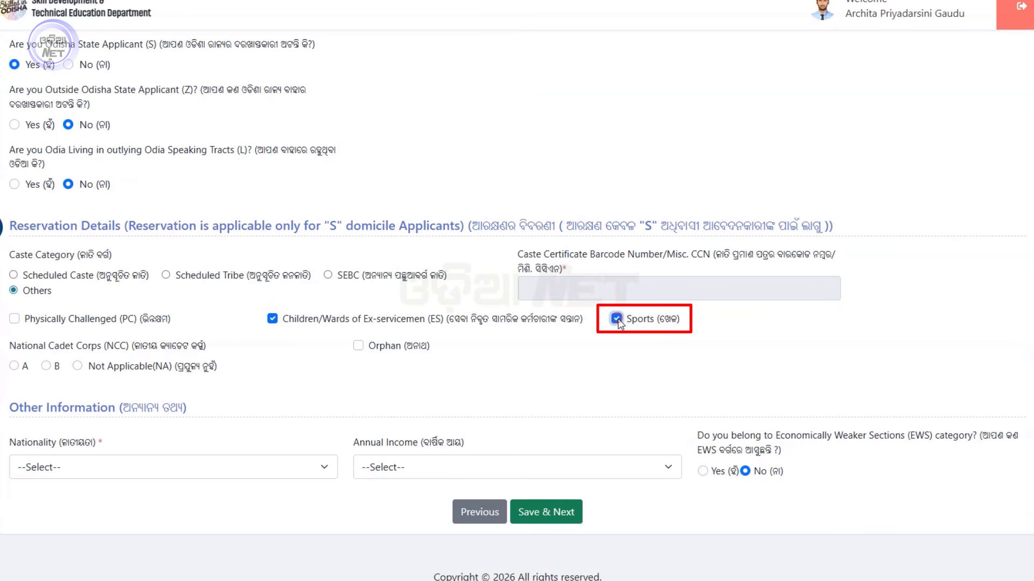
Step: Try the National Cadet Corps options A and B, settle on Not Applicable, and leave Orphan unselected
{"action": "left_click", "coordinate": [15, 367]}
{"action": "left_click", "coordinate": [46, 366]}
{"action": "left_click", "coordinate": [78, 368]}
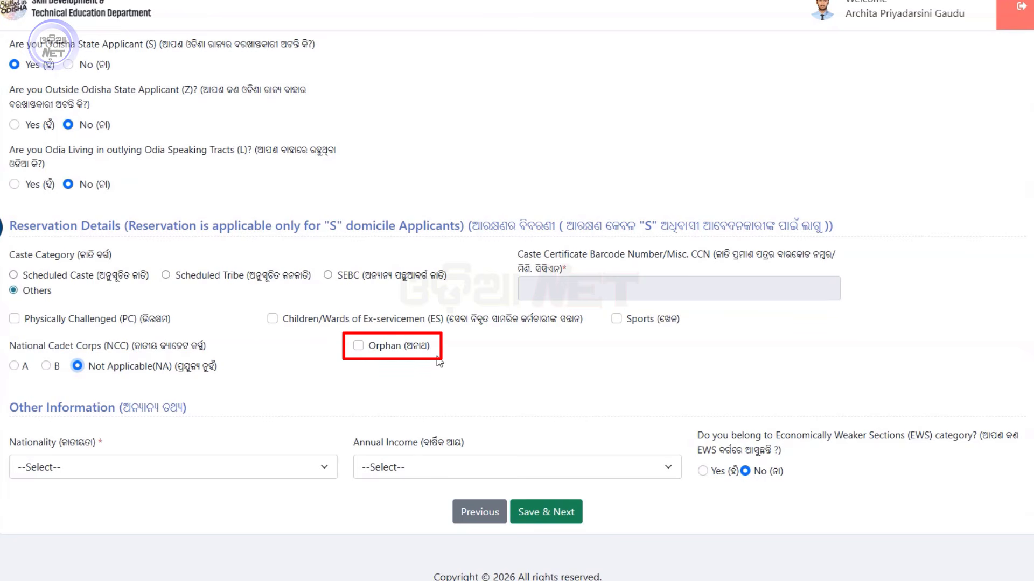
{"action": "left_click", "coordinate": [358, 347]}
{"action": "left_click", "coordinate": [358, 346]}
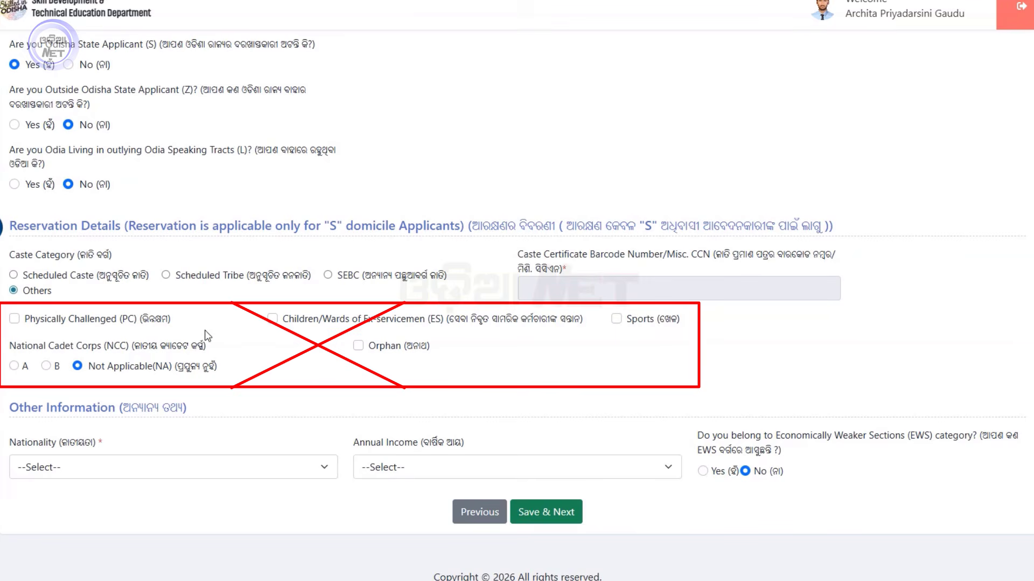
Step: Set the nationality to INDIAN and the annual income to Upto 2.5 lakhs
{"action": "scroll", "coordinate": [393, 350], "scroll_direction": "down", "scroll_amount": 1}
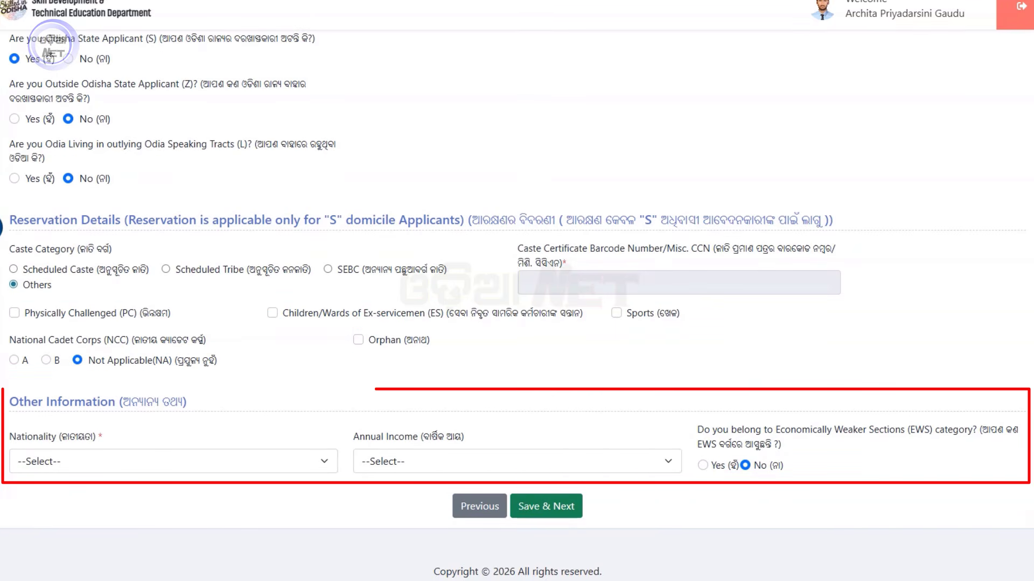
{"action": "left_click", "coordinate": [83, 461]}
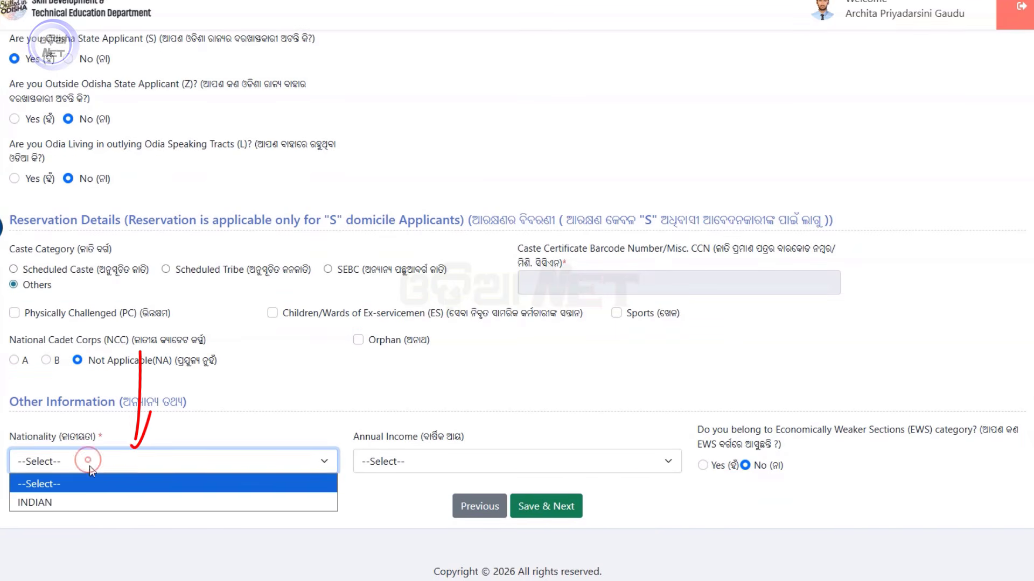
{"action": "left_click", "coordinate": [89, 503]}
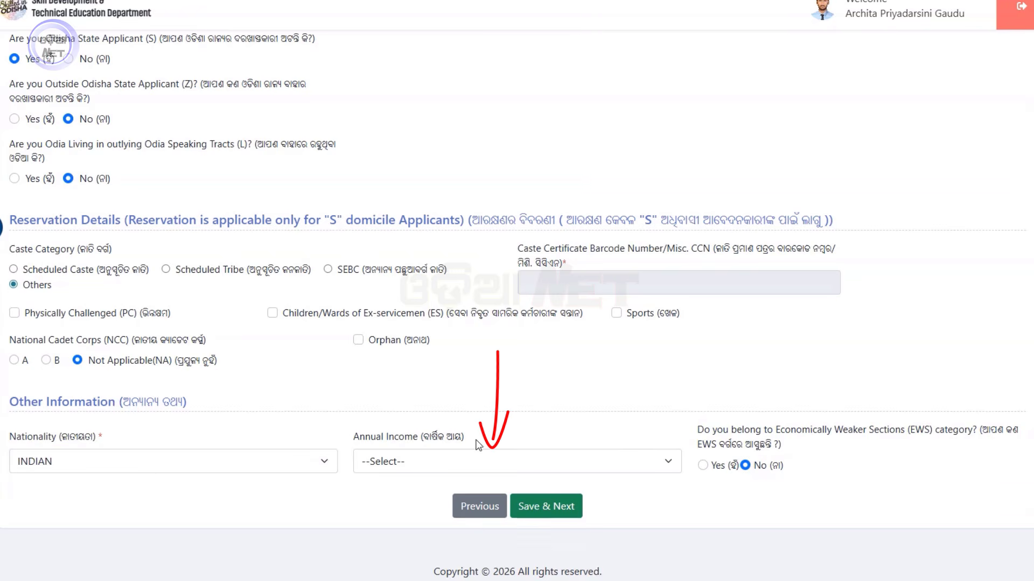
{"action": "left_click", "coordinate": [434, 464]}
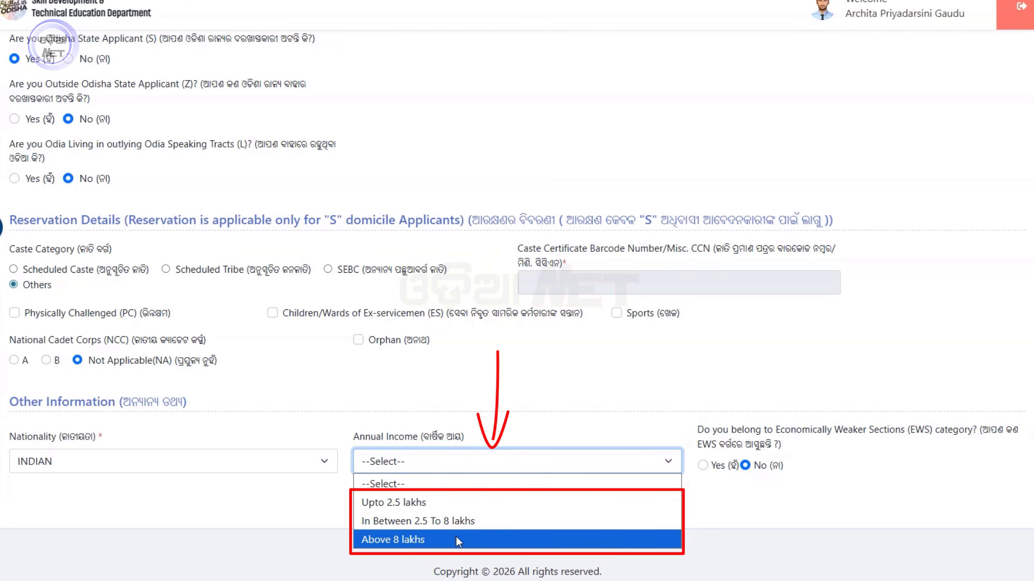
{"action": "left_click", "coordinate": [409, 502]}
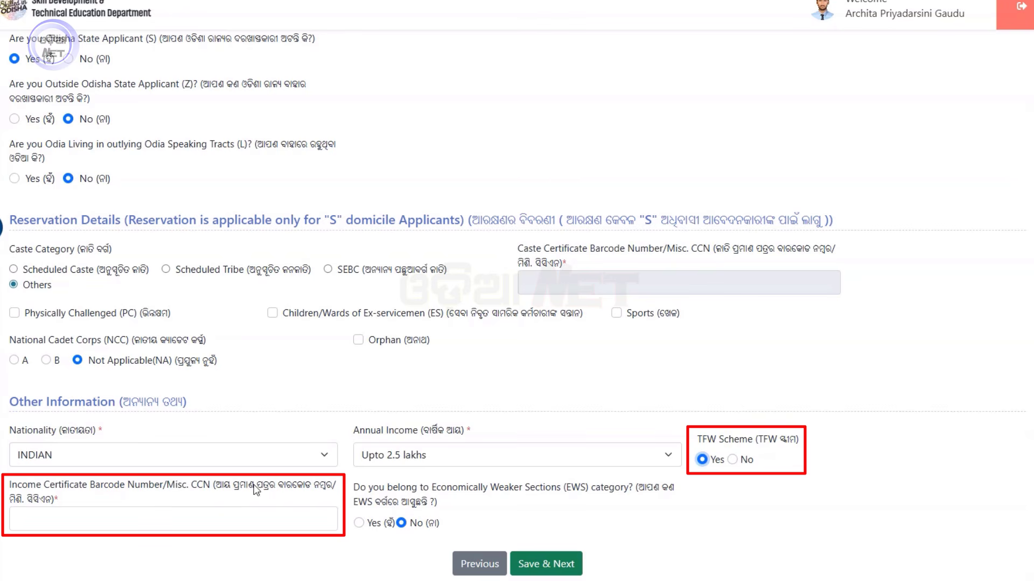
Step: Answer No for the TFW Scheme, then try Yes for the Economically Weaker Sections category and settle on No
{"action": "left_click", "coordinate": [82, 529]}
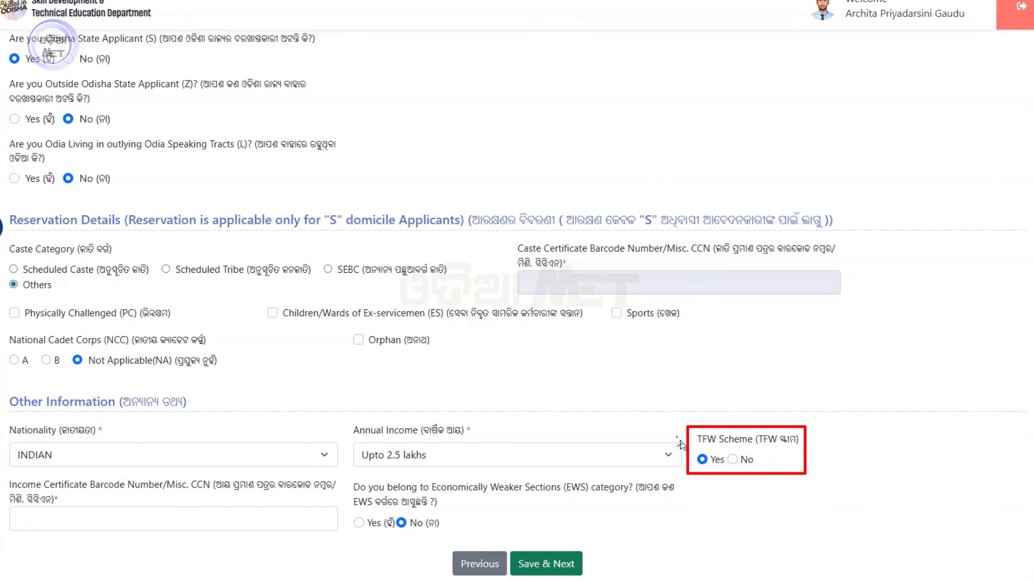
{"action": "left_click", "coordinate": [733, 461]}
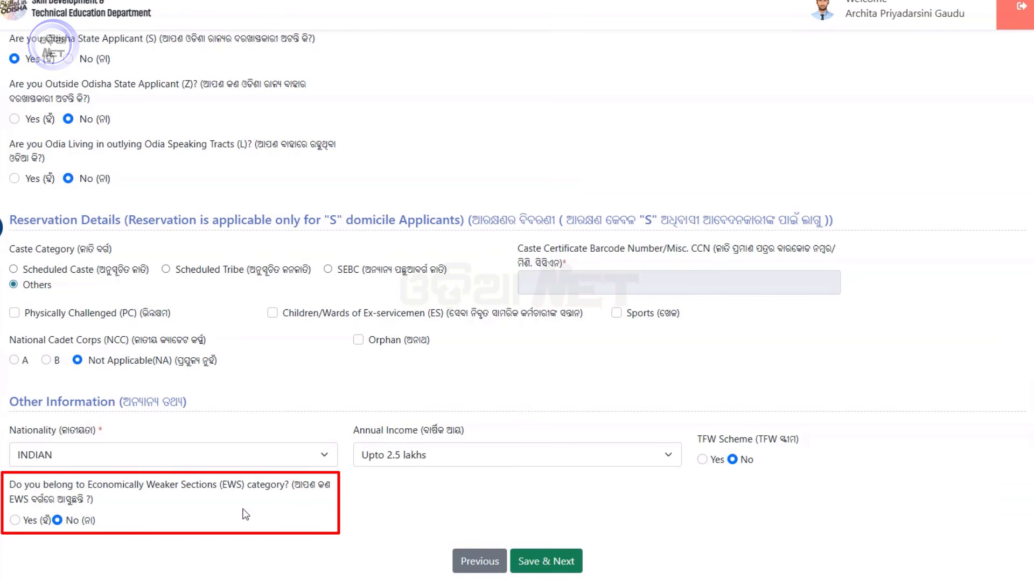
{"action": "left_click", "coordinate": [15, 522]}
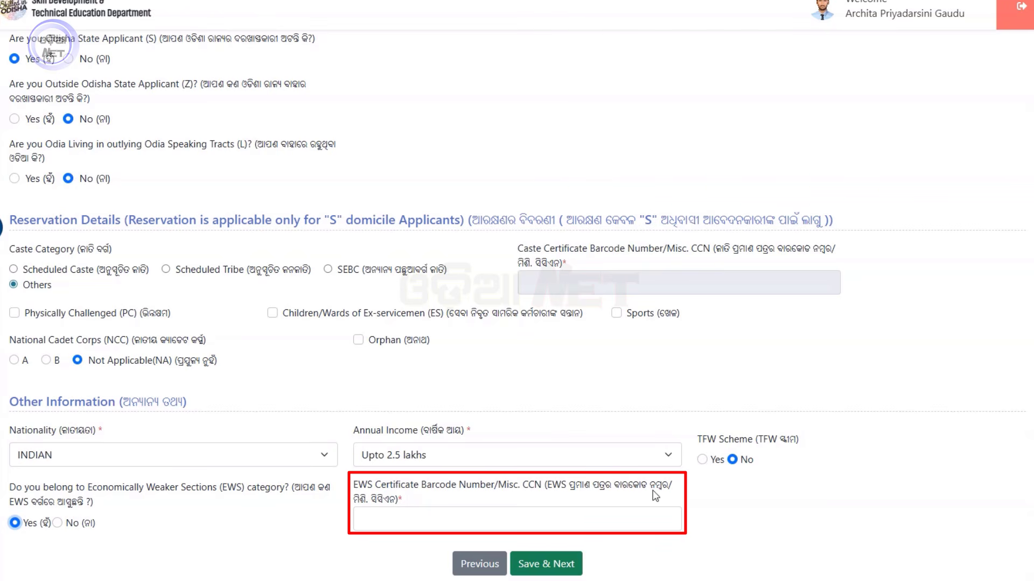
{"action": "left_click", "coordinate": [414, 517]}
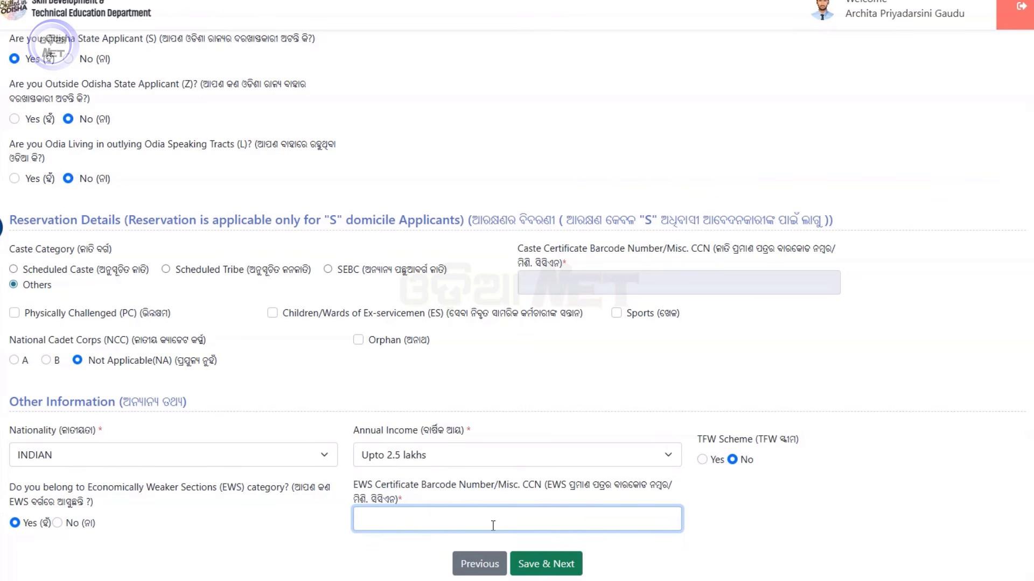
{"action": "left_click", "coordinate": [57, 524]}
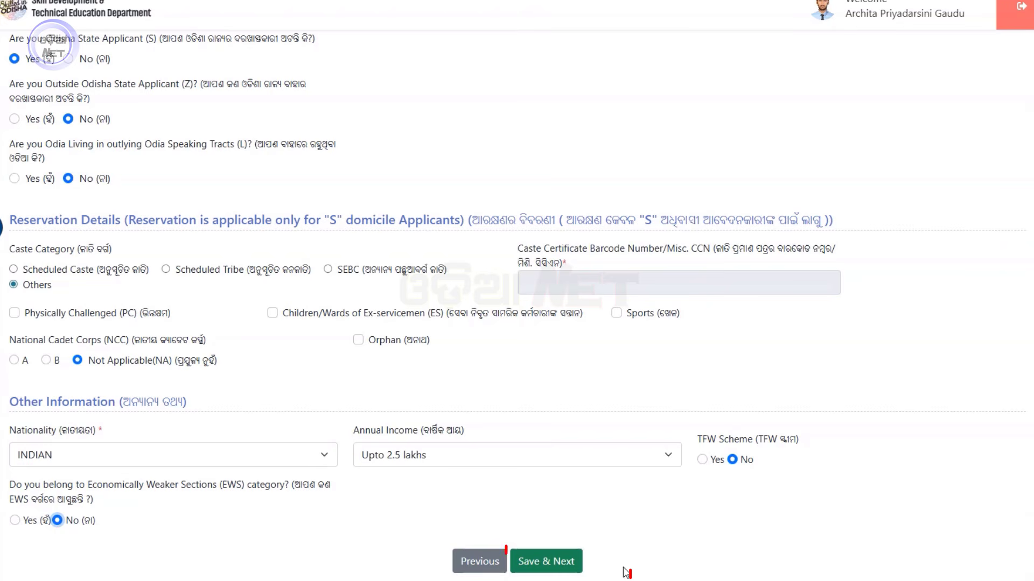
Step: Save the domicile and reservation details and confirm the save
{"action": "left_click", "coordinate": [547, 565]}
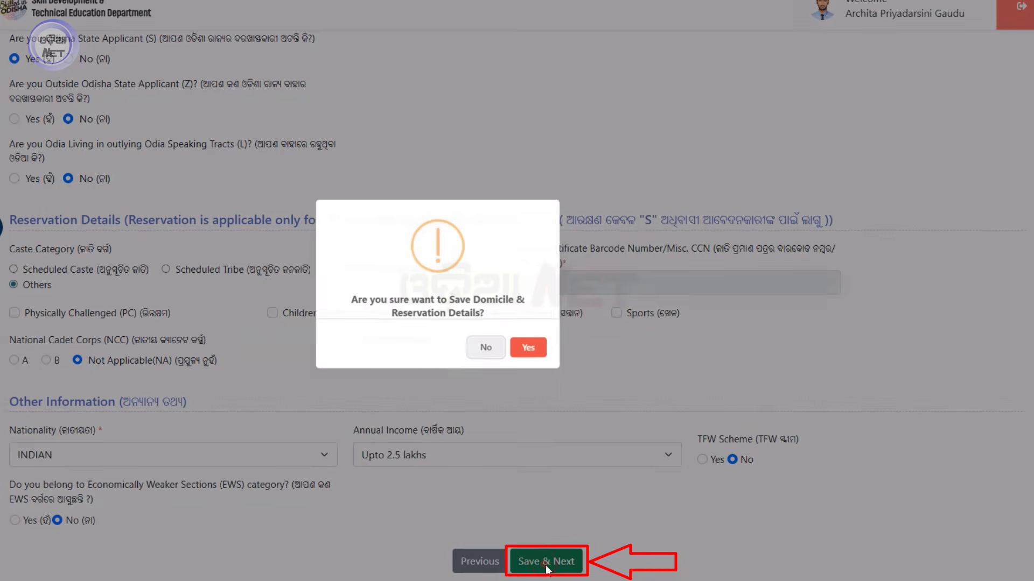
{"action": "left_click", "coordinate": [535, 358]}
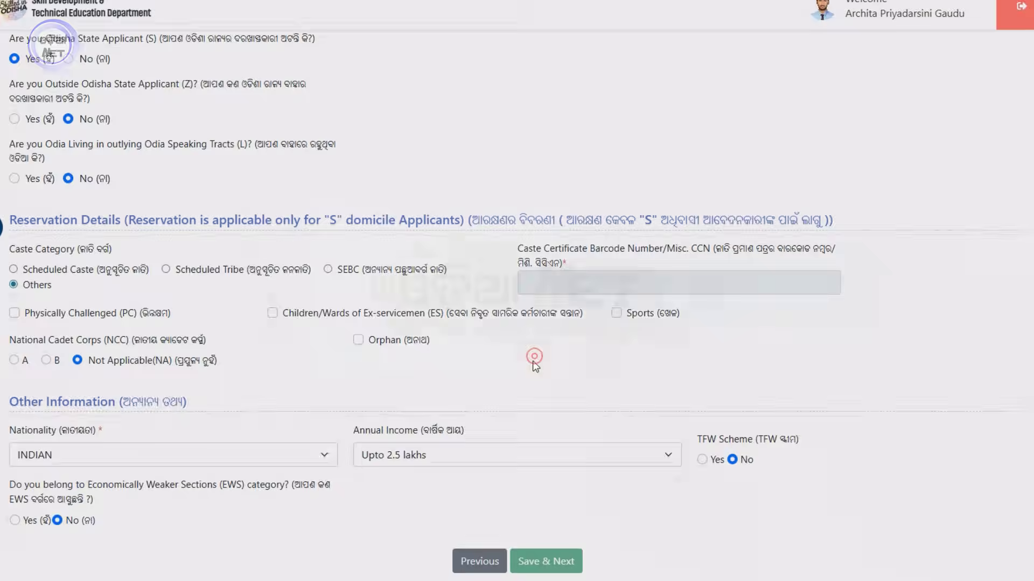
{"action": "left_click", "coordinate": [533, 362]}
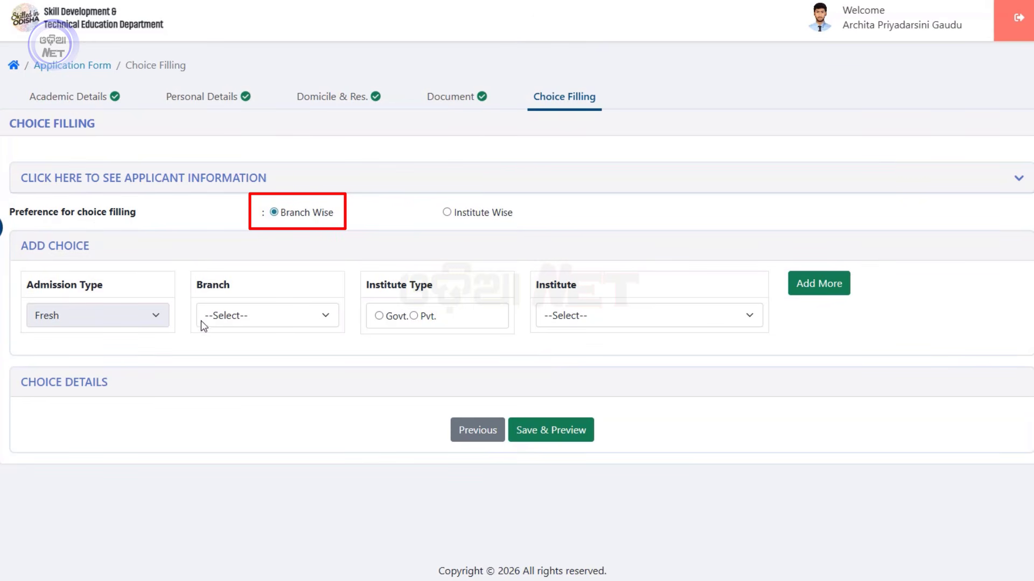
Step: Look through the available branches and change the choice filling preference to Institute Wise
{"action": "left_click", "coordinate": [260, 319]}
{"action": "scroll", "coordinate": [275, 291], "scroll_direction": "down", "scroll_amount": 4}
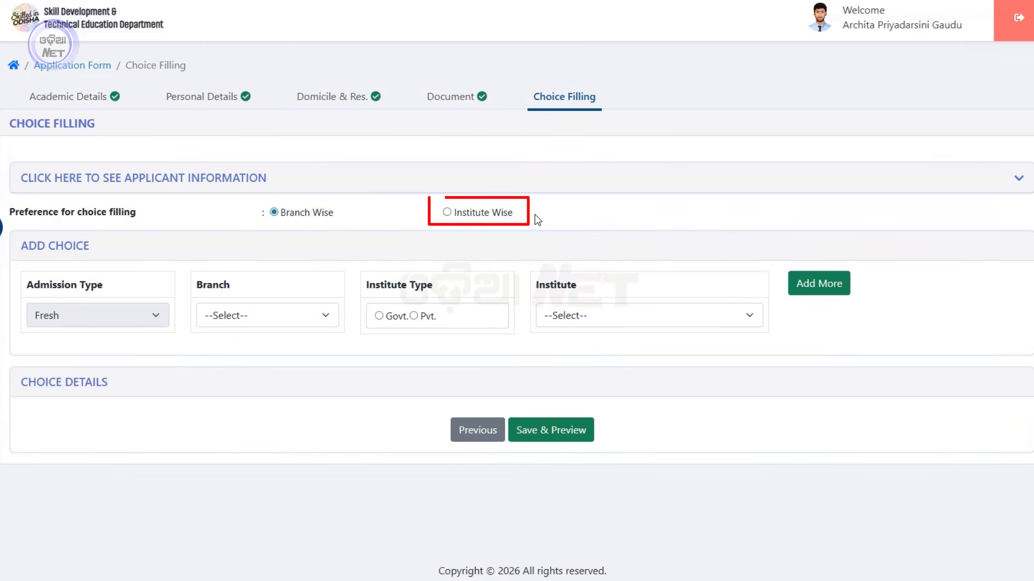
{"action": "left_click", "coordinate": [446, 213]}
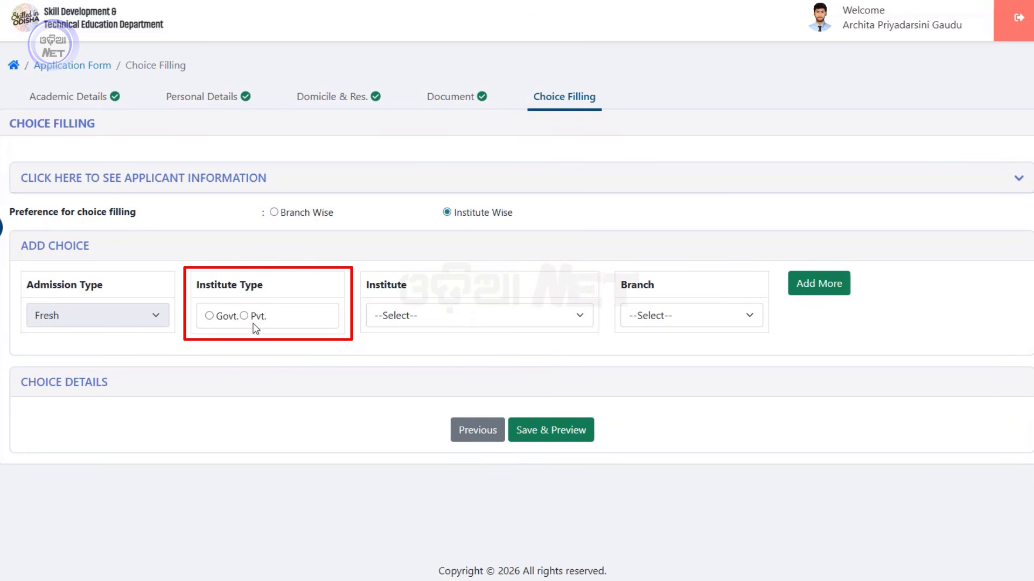
Step: Add a choice for the government institute Govt. Polytechnic, Balasore with the ELECTRICAL branch
{"action": "left_click", "coordinate": [209, 317]}
{"action": "left_click", "coordinate": [208, 317]}
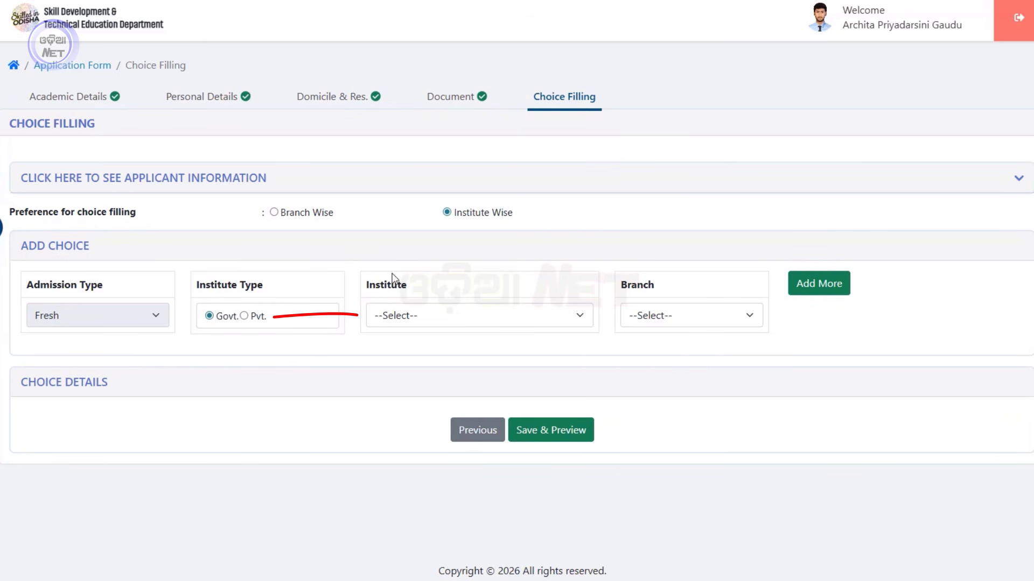
{"action": "left_click", "coordinate": [371, 320]}
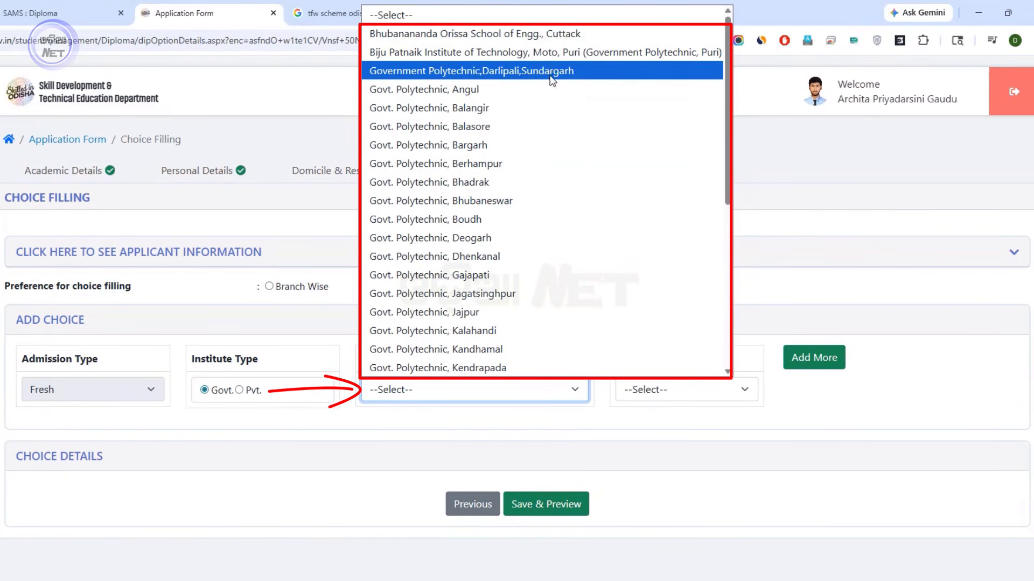
{"action": "scroll", "coordinate": [463, 224], "scroll_direction": "down", "scroll_amount": 5}
{"action": "scroll", "coordinate": [431, 131], "scroll_direction": "up", "scroll_amount": 6}
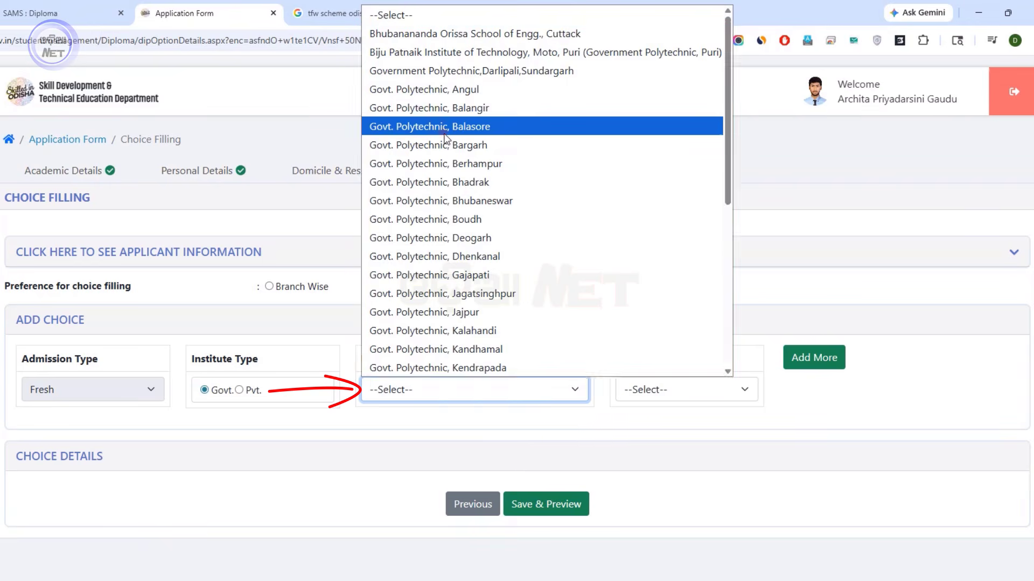
{"action": "left_click", "coordinate": [431, 129]}
{"action": "left_click", "coordinate": [667, 390]}
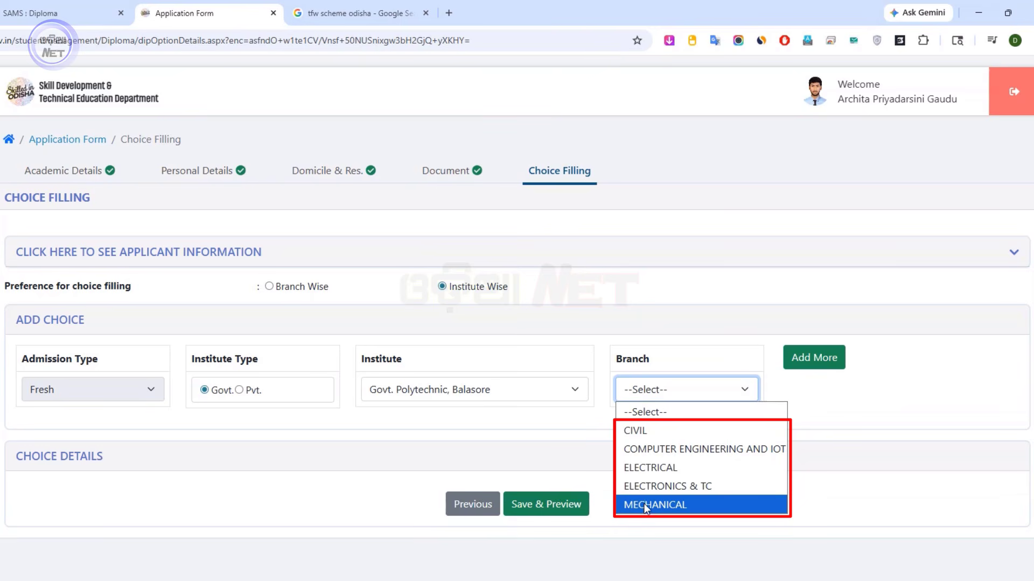
{"action": "left_click", "coordinate": [687, 468]}
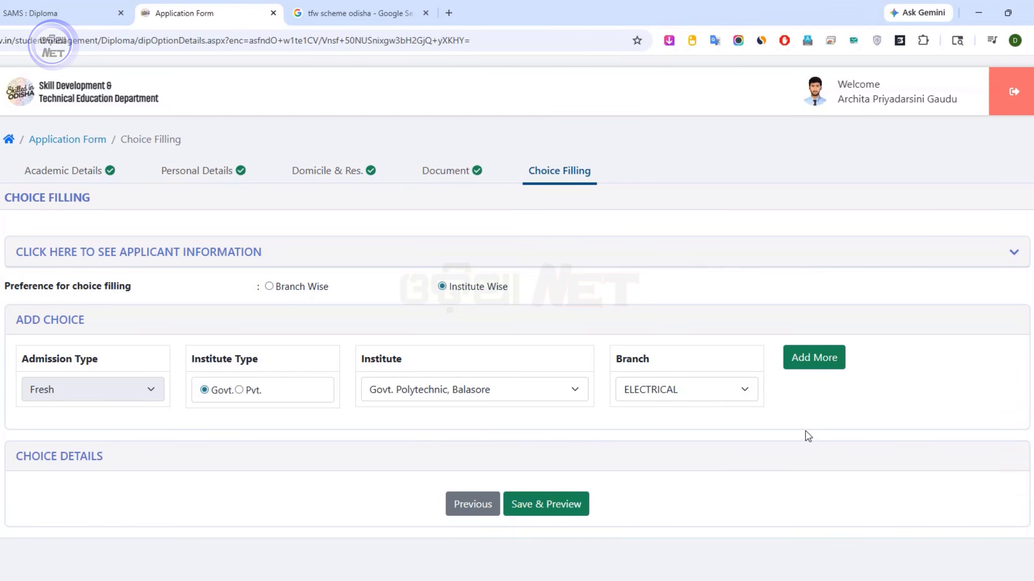
{"action": "left_click", "coordinate": [815, 360]}
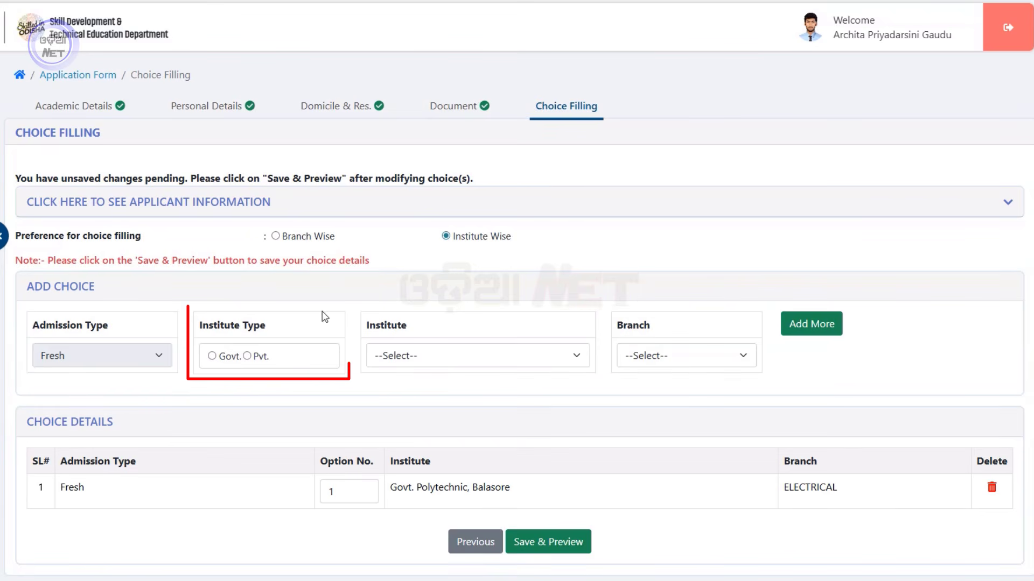
Step: Add a second choice for the government institute Govt. Polytechnic, Angul with the ELECTRICAL branch
{"action": "left_click", "coordinate": [212, 356]}
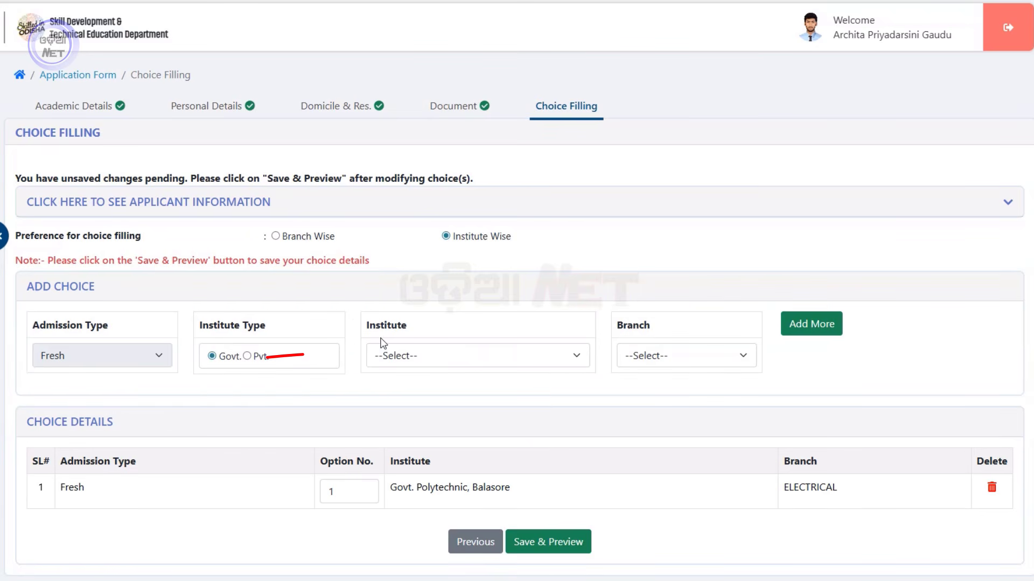
{"action": "left_click", "coordinate": [447, 356]}
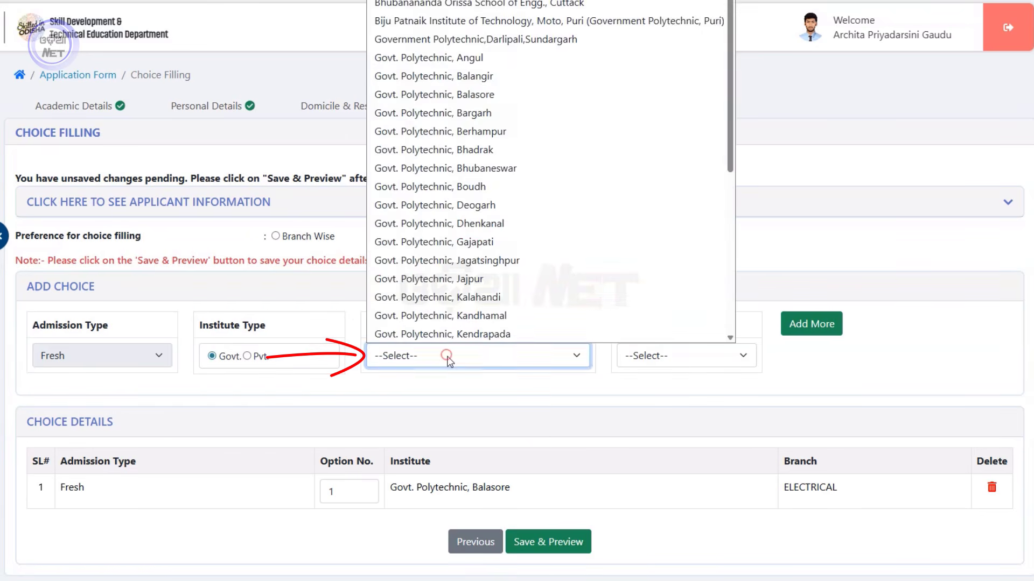
{"action": "left_click", "coordinate": [691, 357]}
{"action": "left_click", "coordinate": [694, 431]}
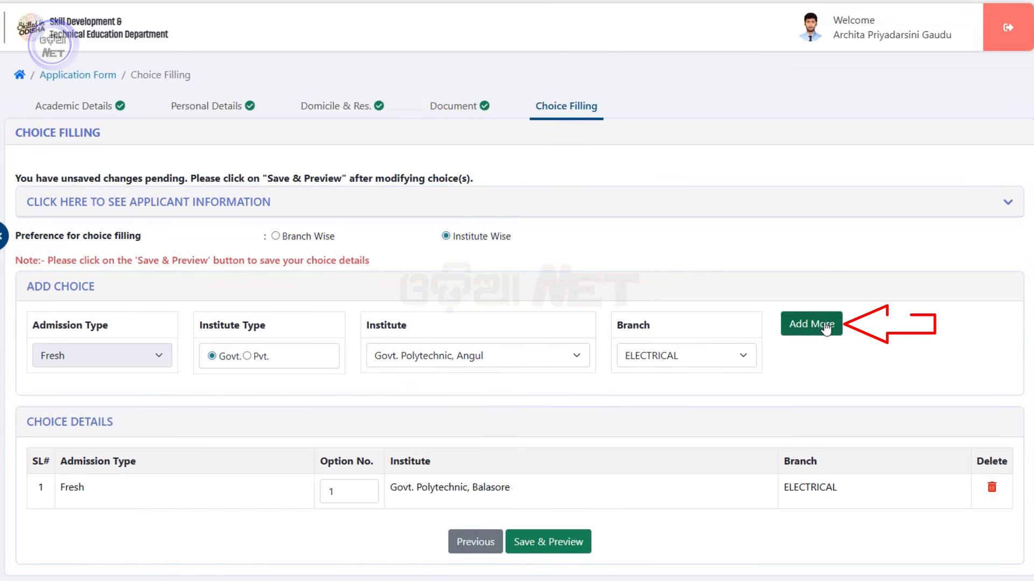
{"action": "left_click", "coordinate": [825, 326]}
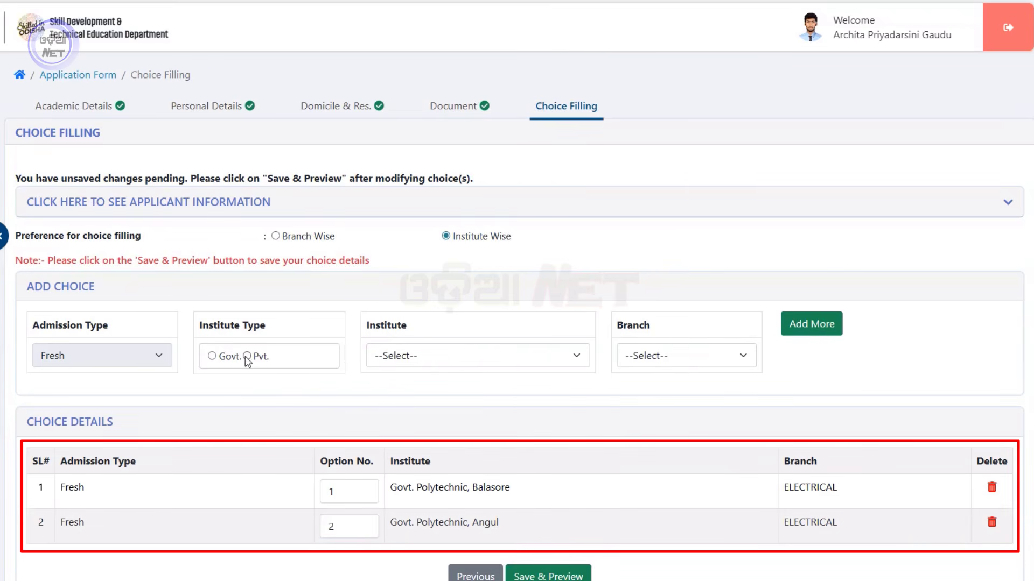
Step: Add a third choice for the private institute Balasore School of Engineering, Balasore with the ELECTRICAL branch
{"action": "left_click", "coordinate": [499, 367]}
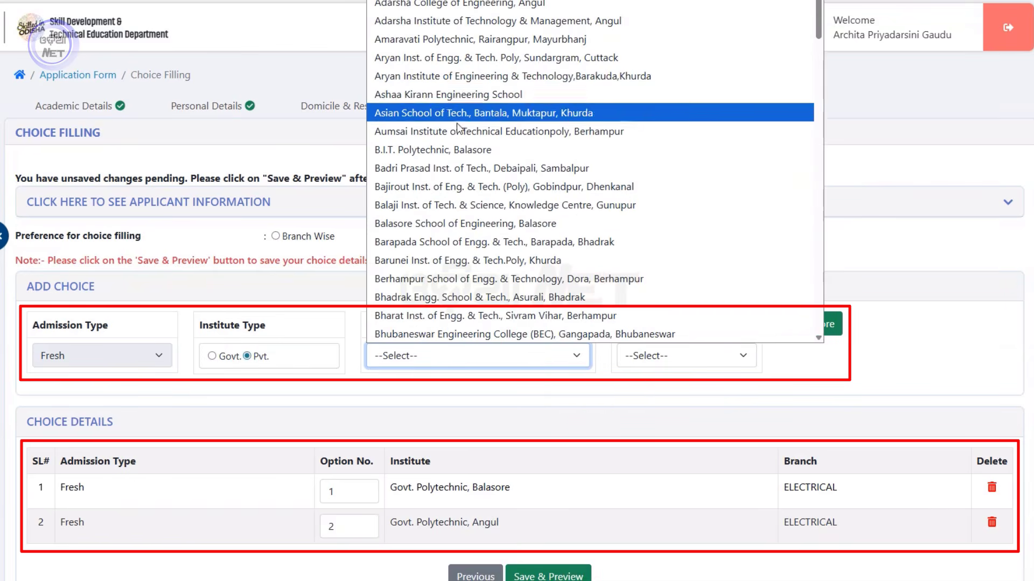
{"action": "left_click", "coordinate": [457, 168]}
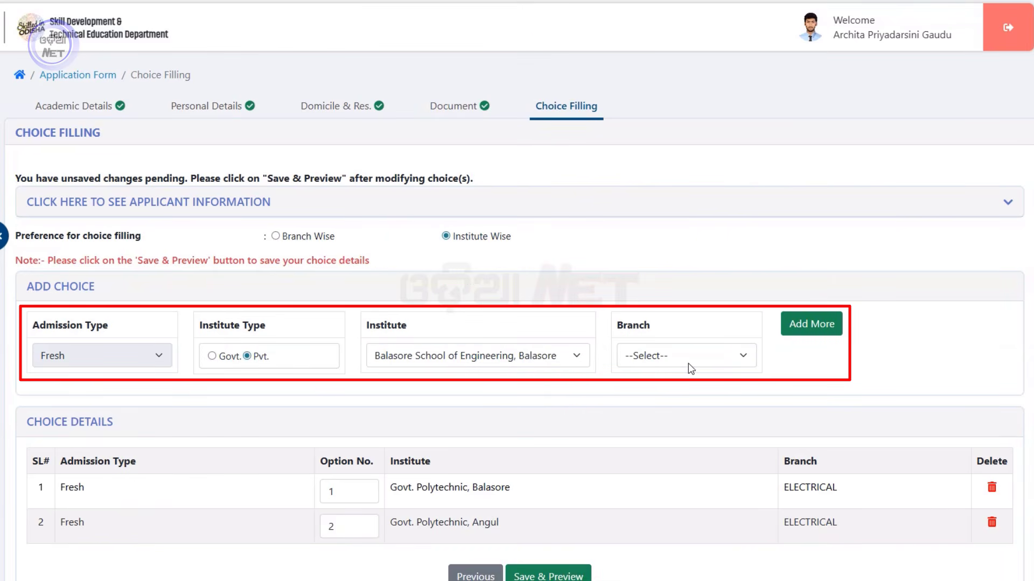
{"action": "left_click", "coordinate": [688, 358]}
{"action": "left_click", "coordinate": [691, 431]}
{"action": "left_click", "coordinate": [811, 325]}
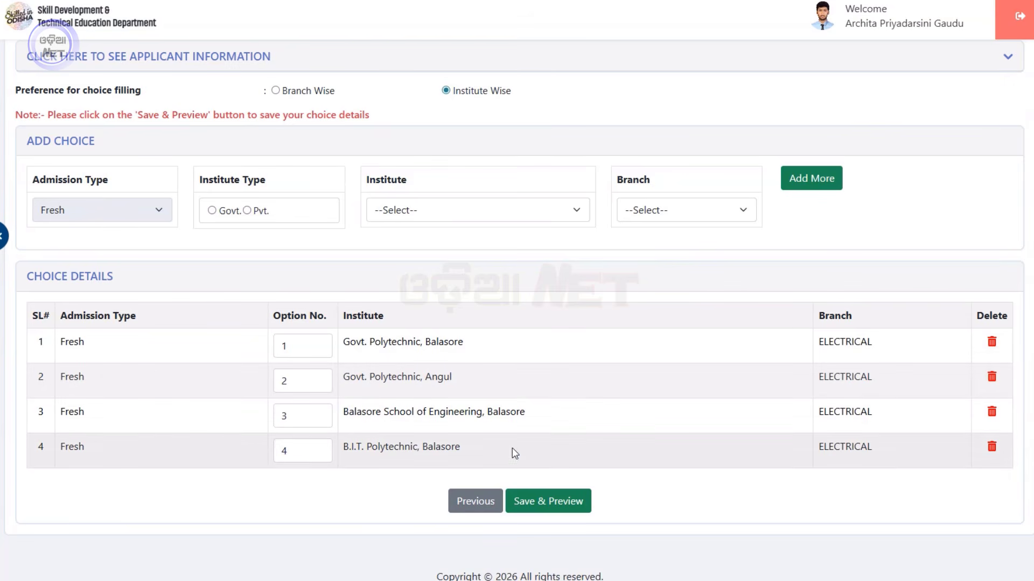
Step: Save the list of institute choices for preview and confirm the submission
{"action": "left_click", "coordinate": [554, 509]}
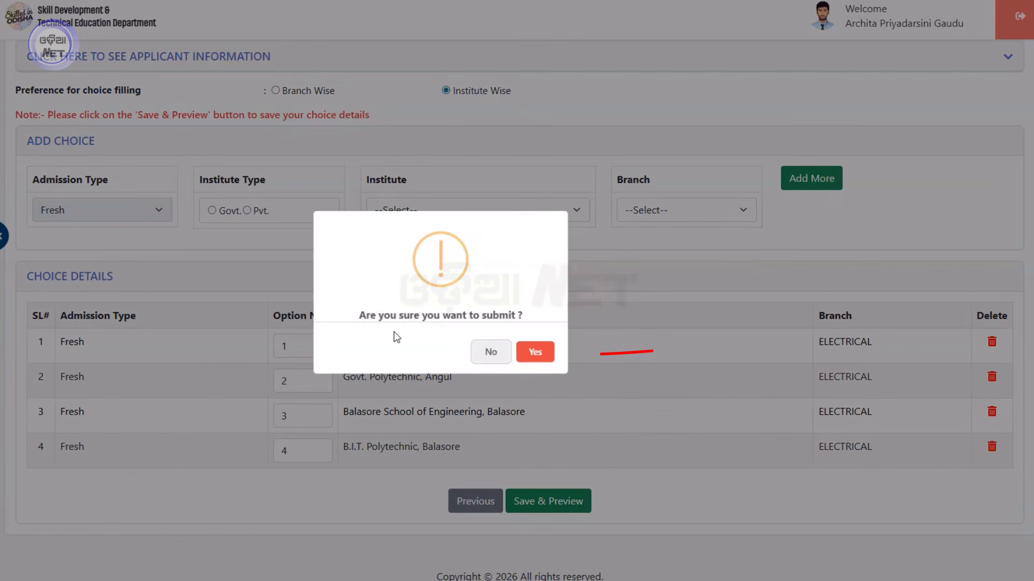
{"action": "left_click", "coordinate": [536, 353]}
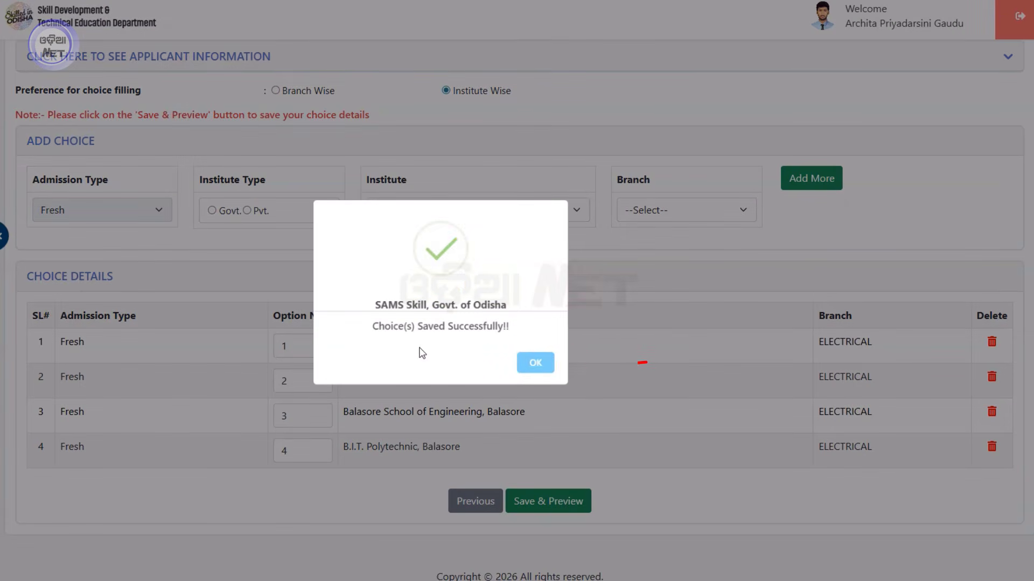
Step: Accept the declaration at the end of the application preview, then submit the application form and confirm the submission
{"action": "left_click", "coordinate": [533, 364]}
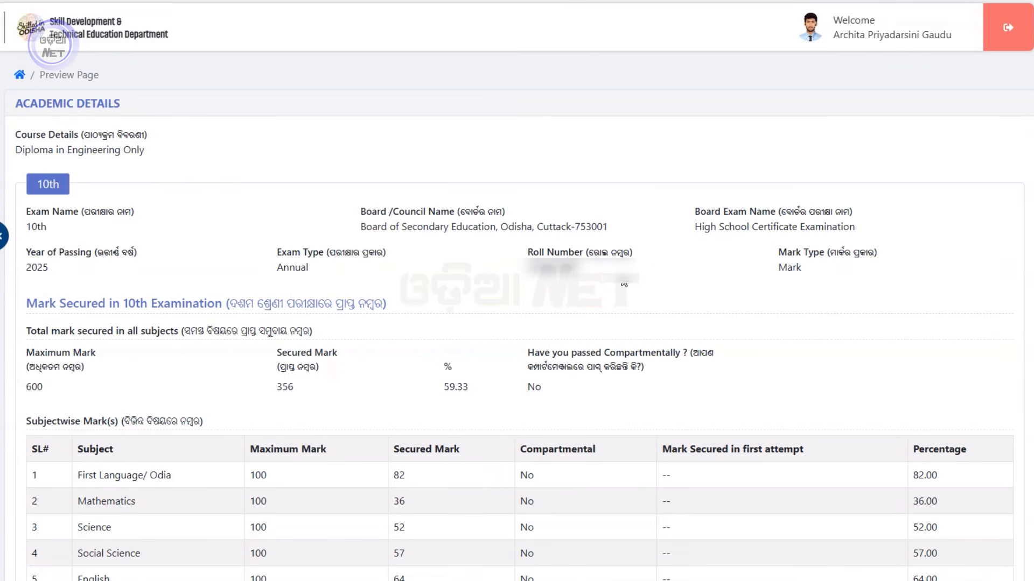
{"action": "scroll", "coordinate": [623, 283], "scroll_direction": "down", "scroll_amount": 3}
{"action": "scroll", "coordinate": [517, 291], "scroll_direction": "down", "scroll_amount": 6}
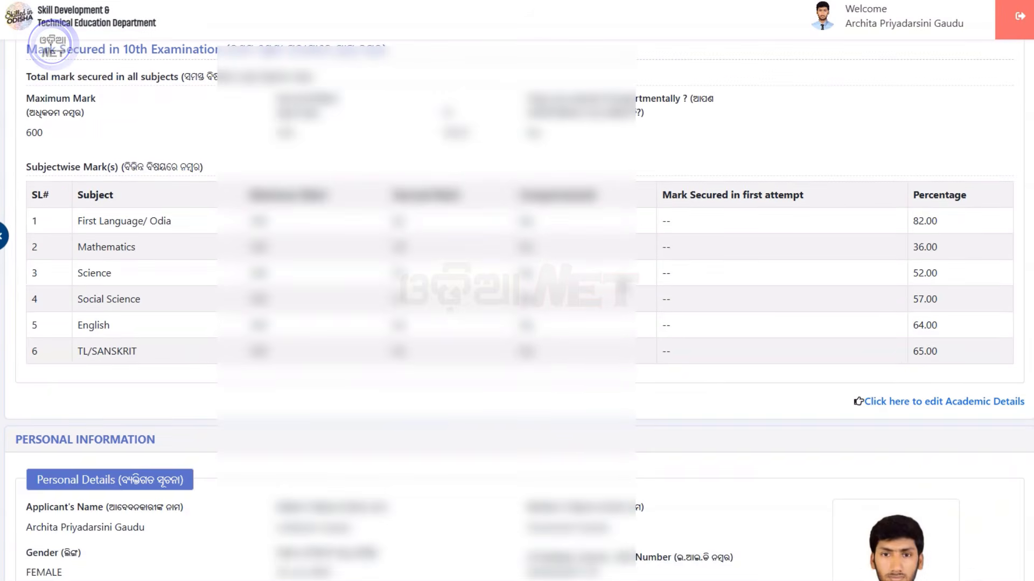
{"action": "scroll", "coordinate": [896, 466], "scroll_direction": "down", "scroll_amount": 15}
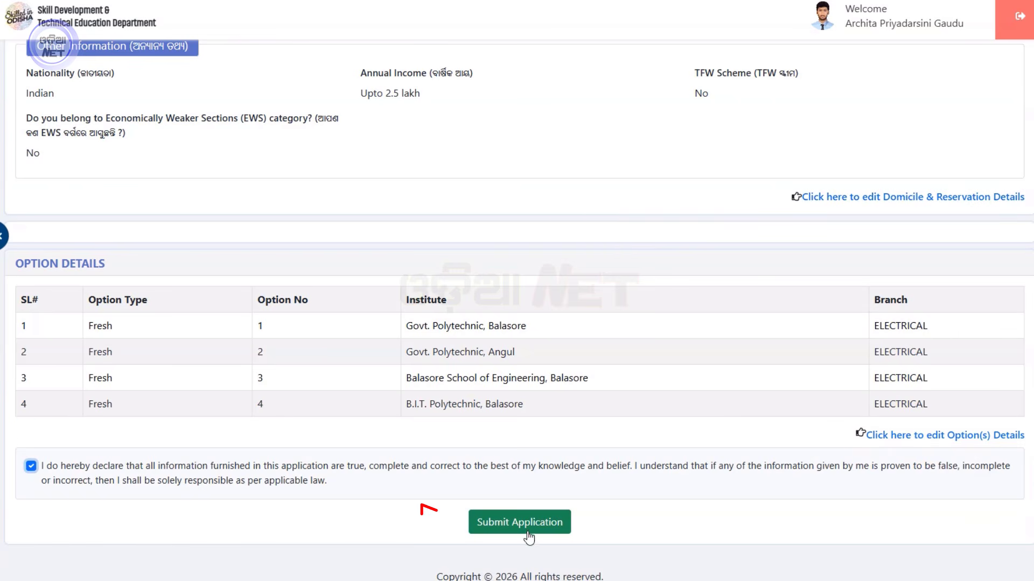
{"action": "left_click", "coordinate": [554, 531]}
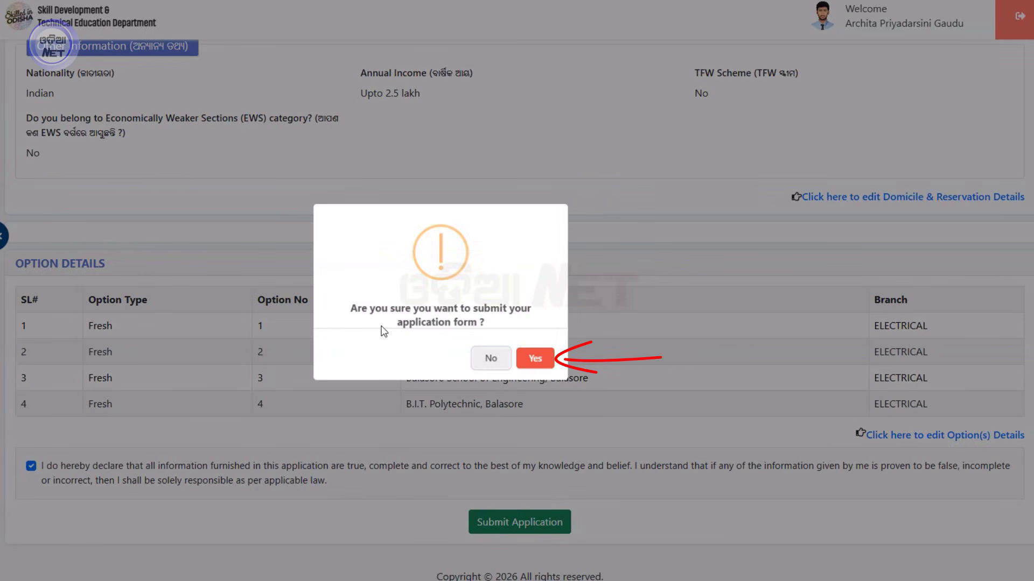
{"action": "left_click", "coordinate": [542, 361]}
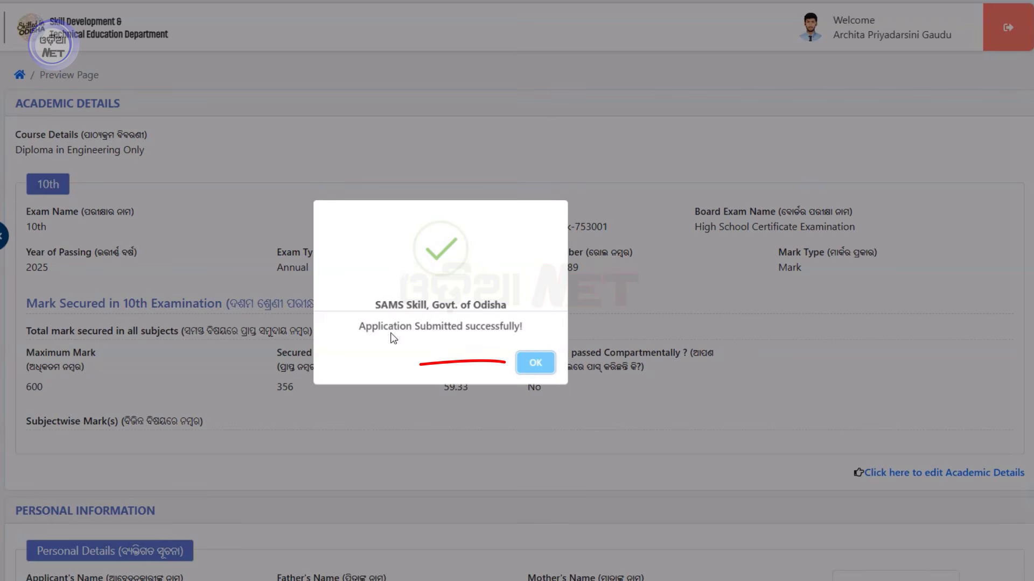
{"action": "left_click", "coordinate": [542, 368]}
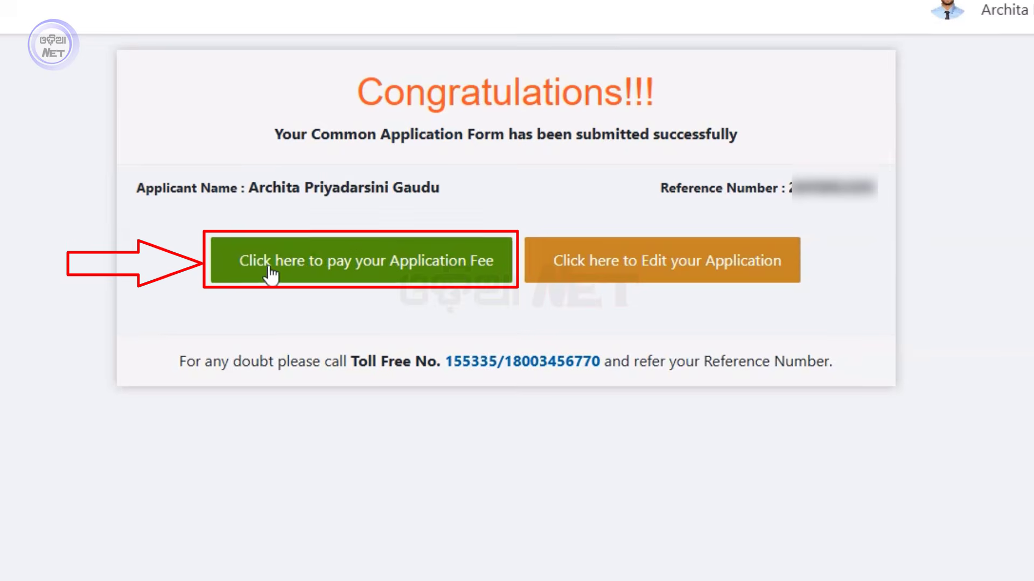
Step: Start paying the application fee through the BillDesk gateway and confirm the payment request
{"action": "left_click", "coordinate": [271, 272]}
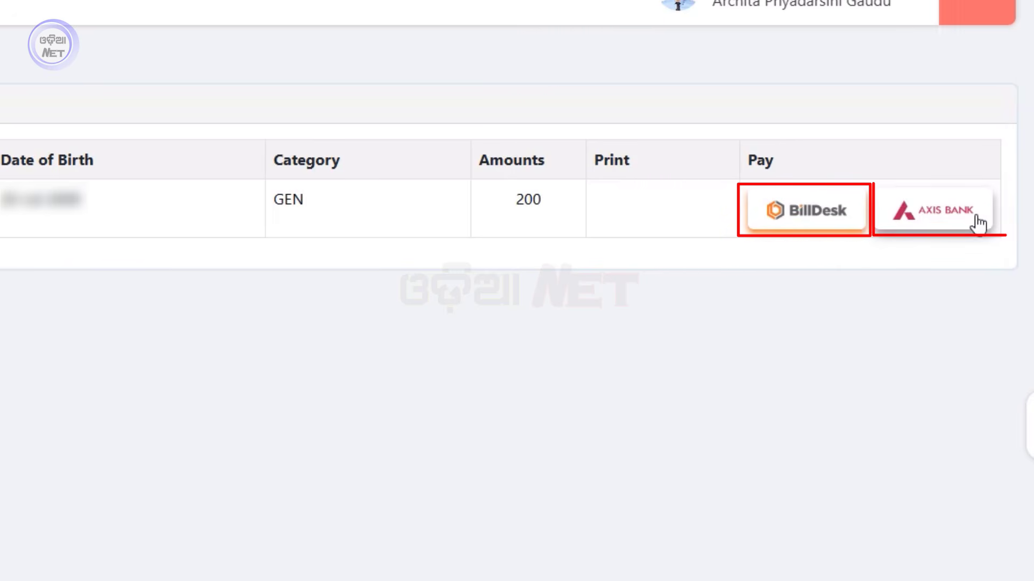
{"action": "left_click", "coordinate": [816, 220]}
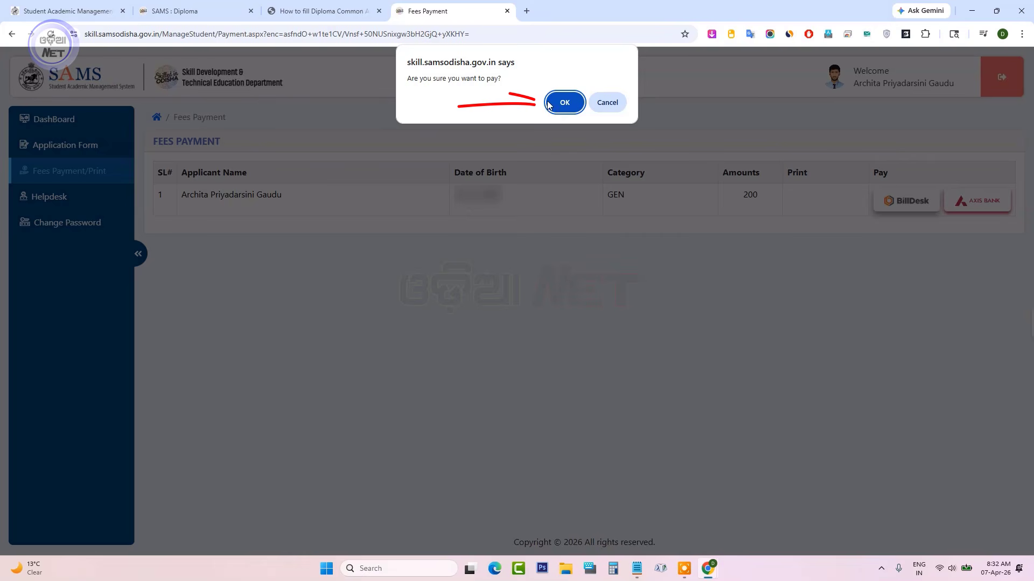
{"action": "left_click", "coordinate": [566, 103]}
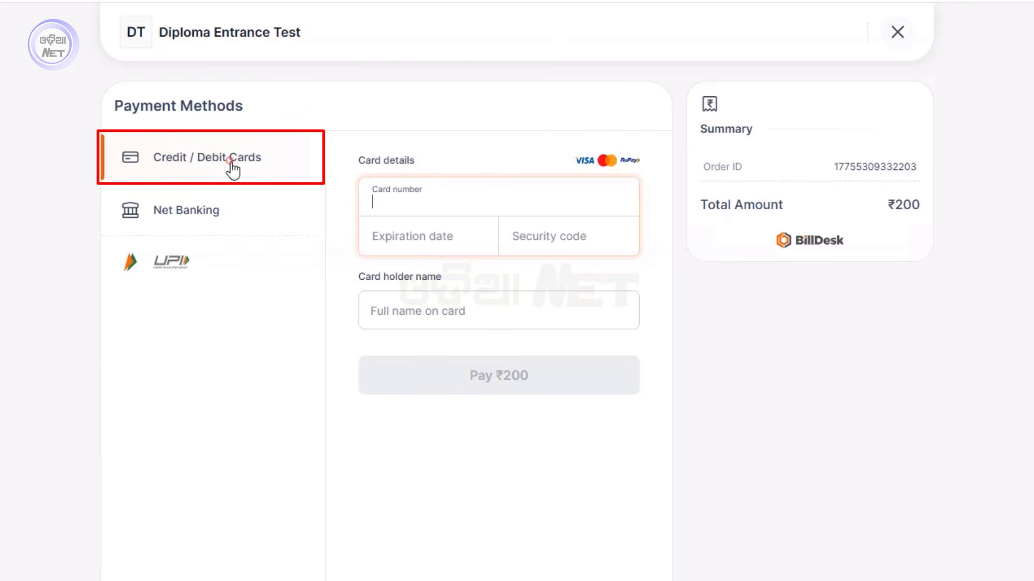
Step: Choose UPI as the payment method and display the QR code for the ₹200 fee
{"action": "left_click", "coordinate": [178, 215]}
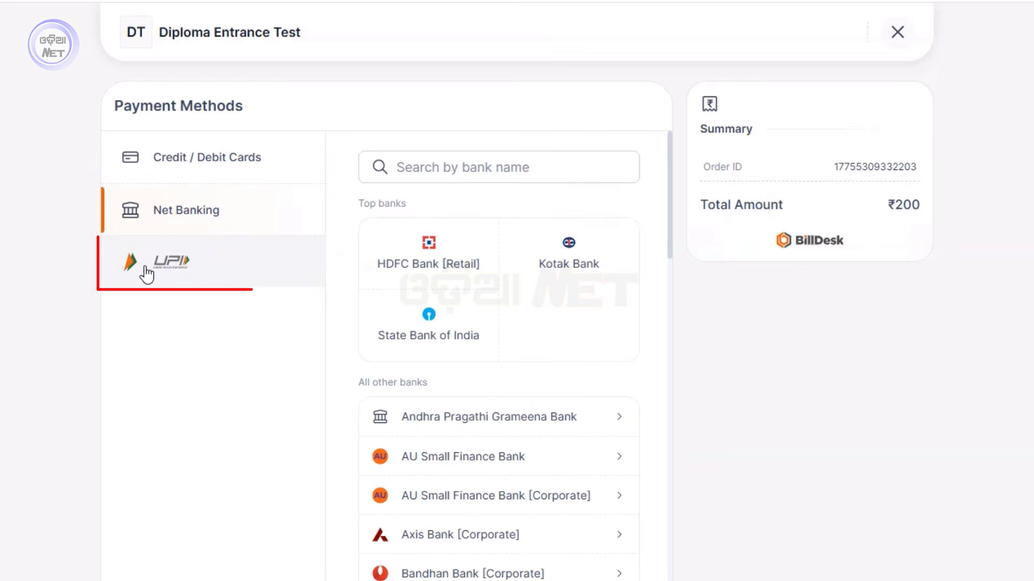
{"action": "left_click", "coordinate": [192, 263]}
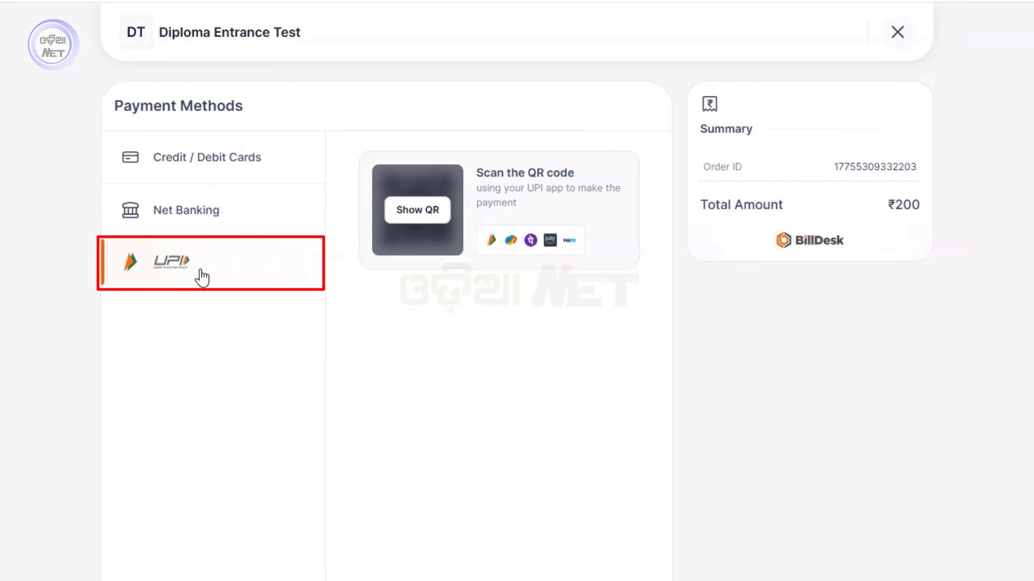
{"action": "left_click", "coordinate": [432, 214]}
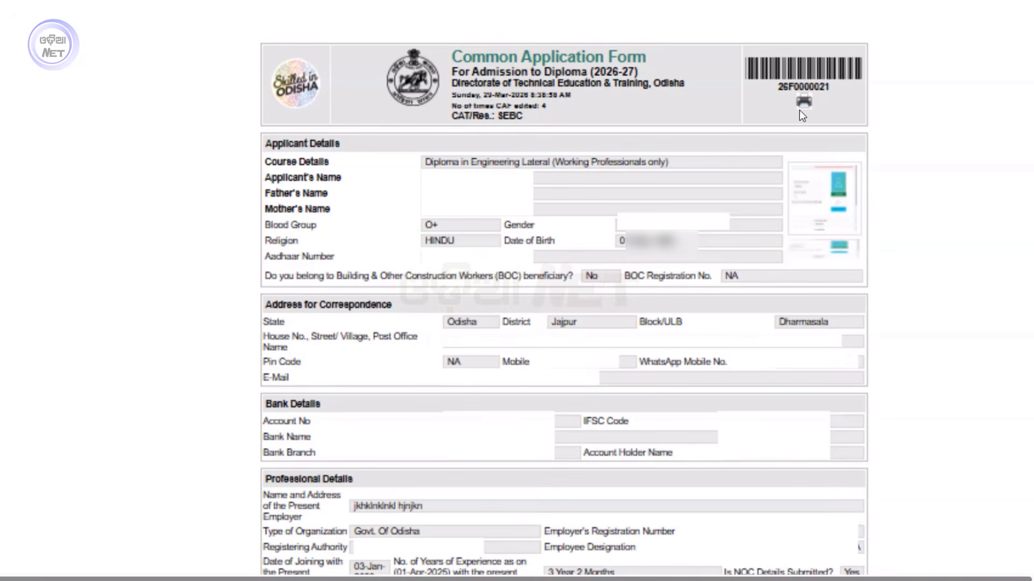
{"action": "scroll", "coordinate": [789, 232], "scroll_direction": "down", "scroll_amount": 10}
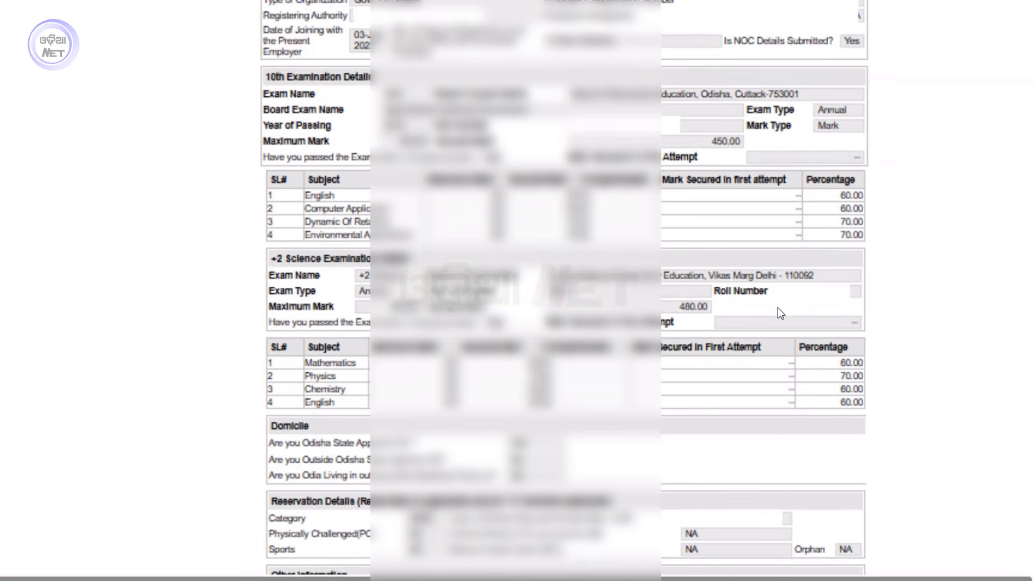
{"action": "scroll", "coordinate": [777, 307], "scroll_direction": "down", "scroll_amount": 9}
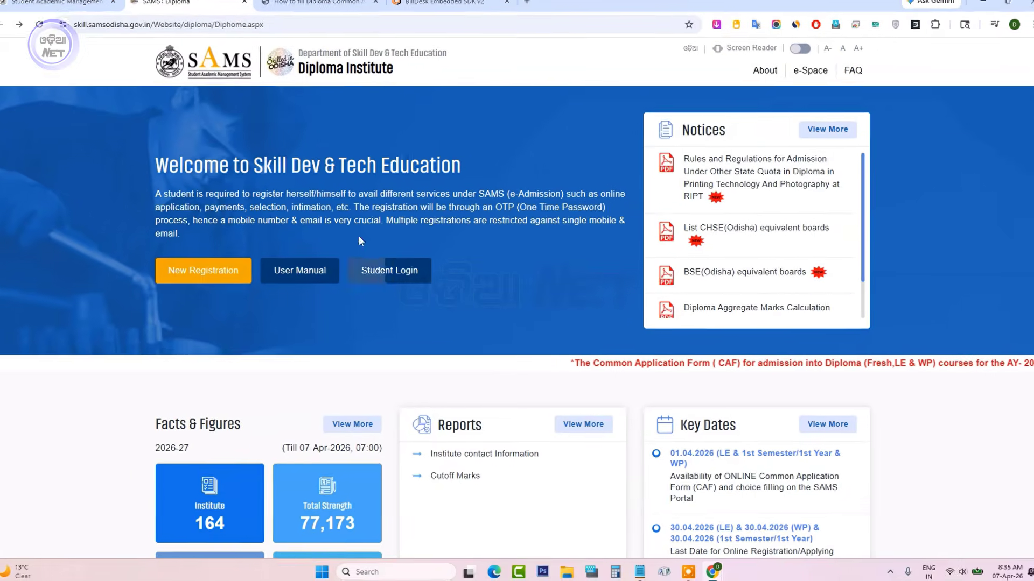
{"action": "scroll", "coordinate": [558, 433], "scroll_direction": "down", "scroll_amount": 2}
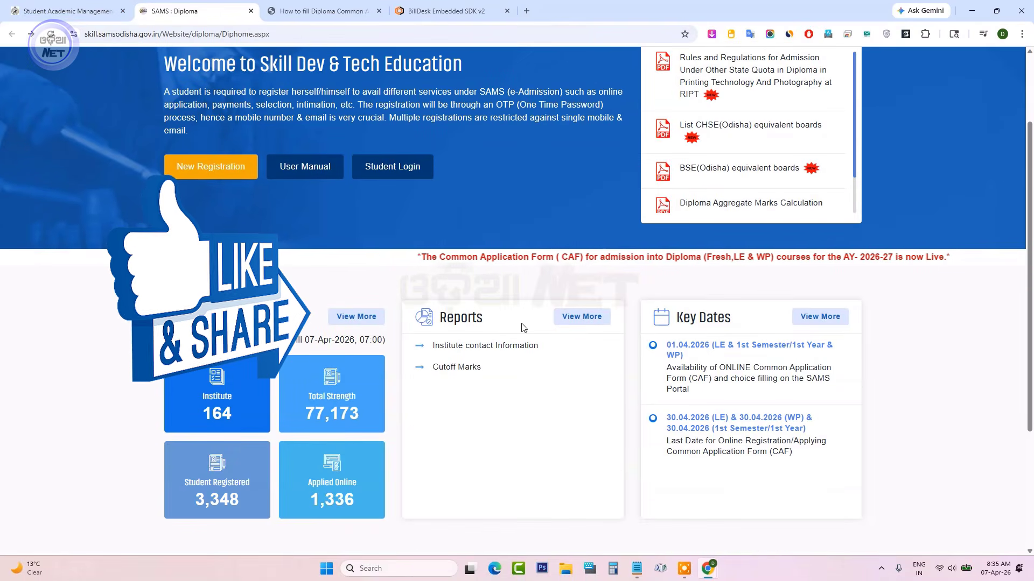